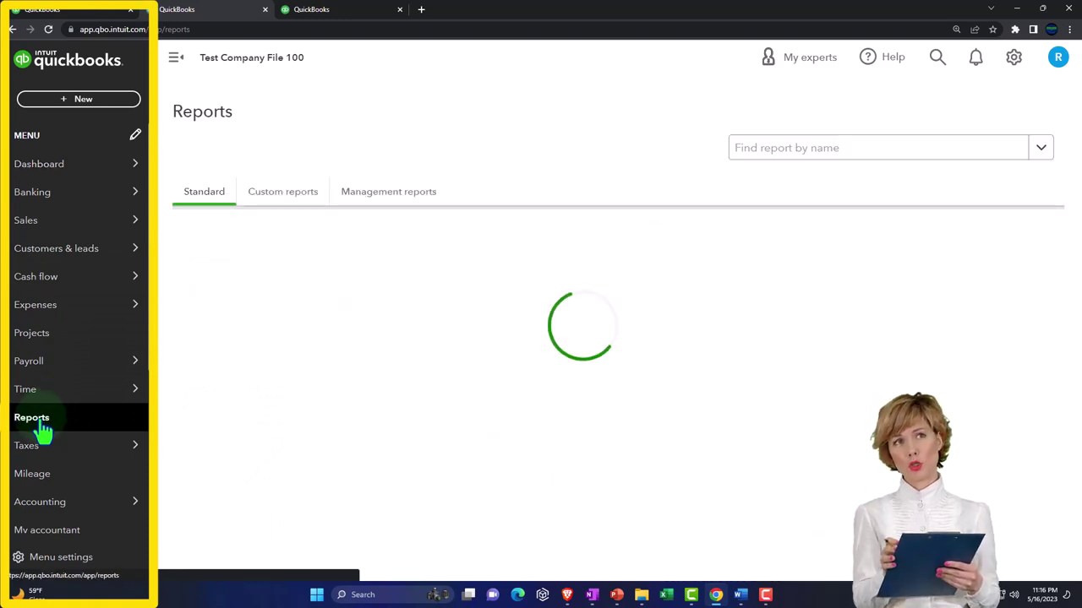
- Open the Balance Sheet report, and open the Profit and Loss report in the third browser tab
click(251, 328)
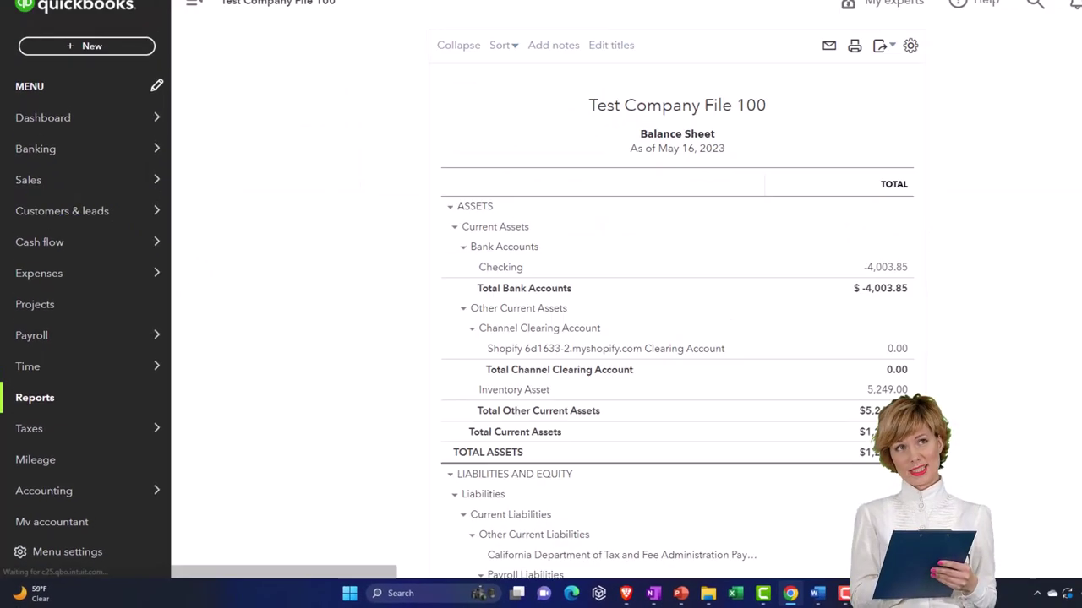
click(357, 10)
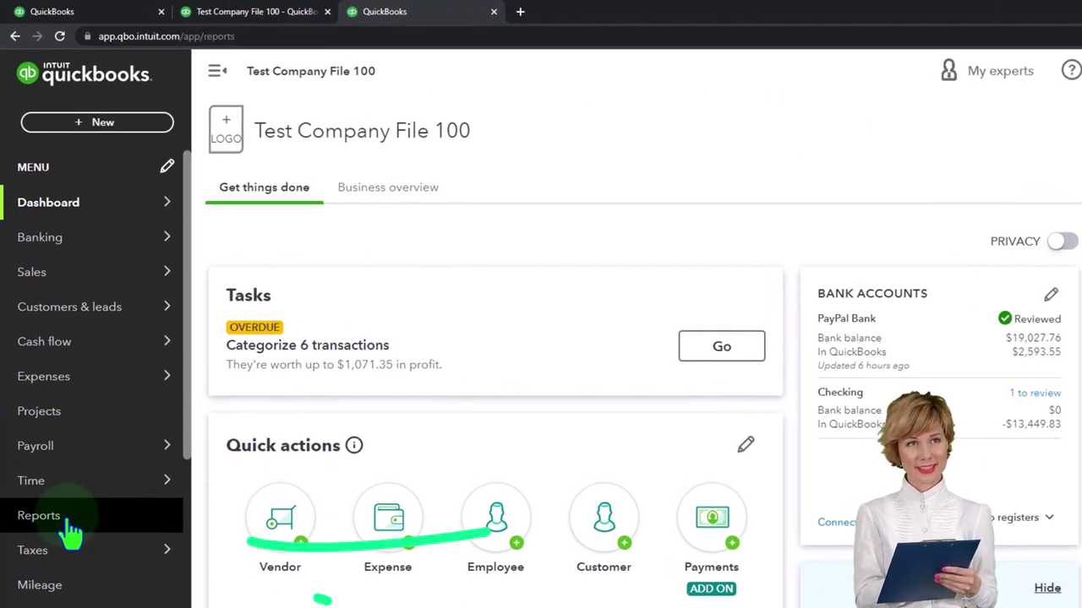
click(71, 531)
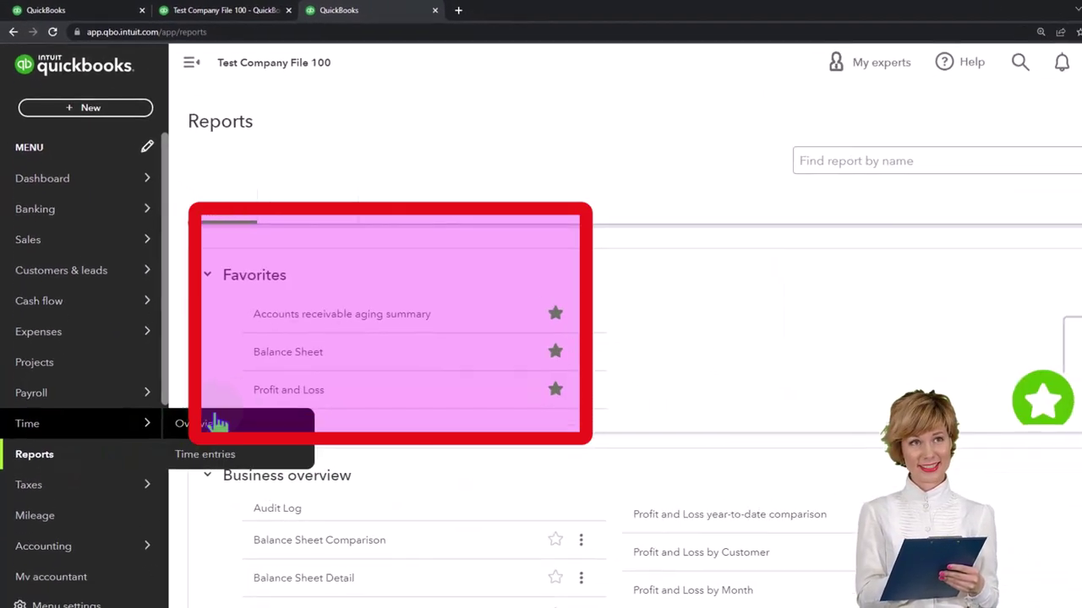
click(251, 365)
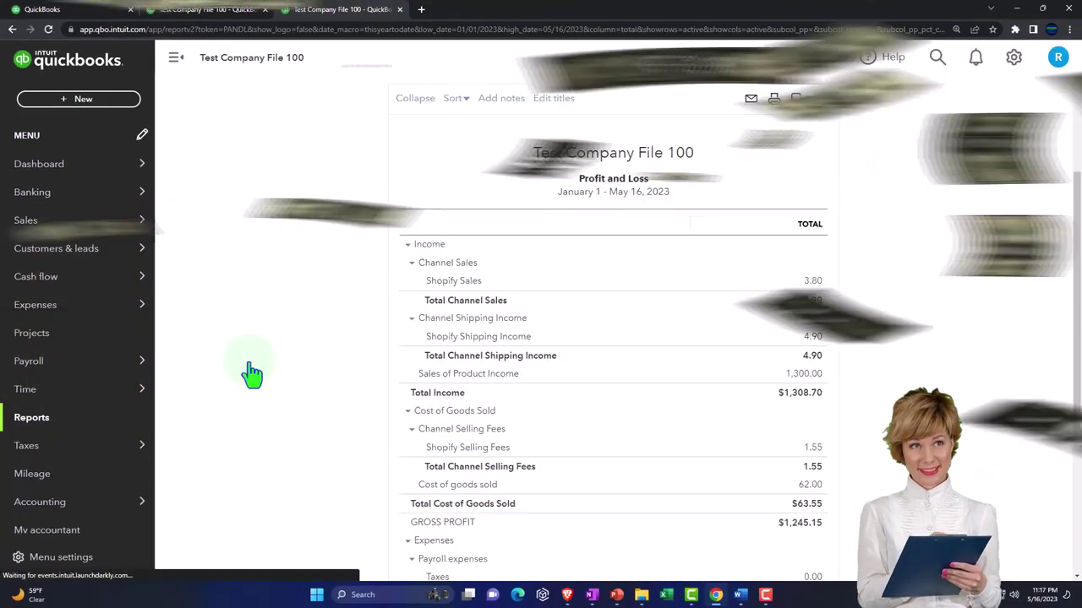
- Collapse the navigation menu and run the Profit and Loss report for 01/01/2023 to 12/31/2023
click(175, 59)
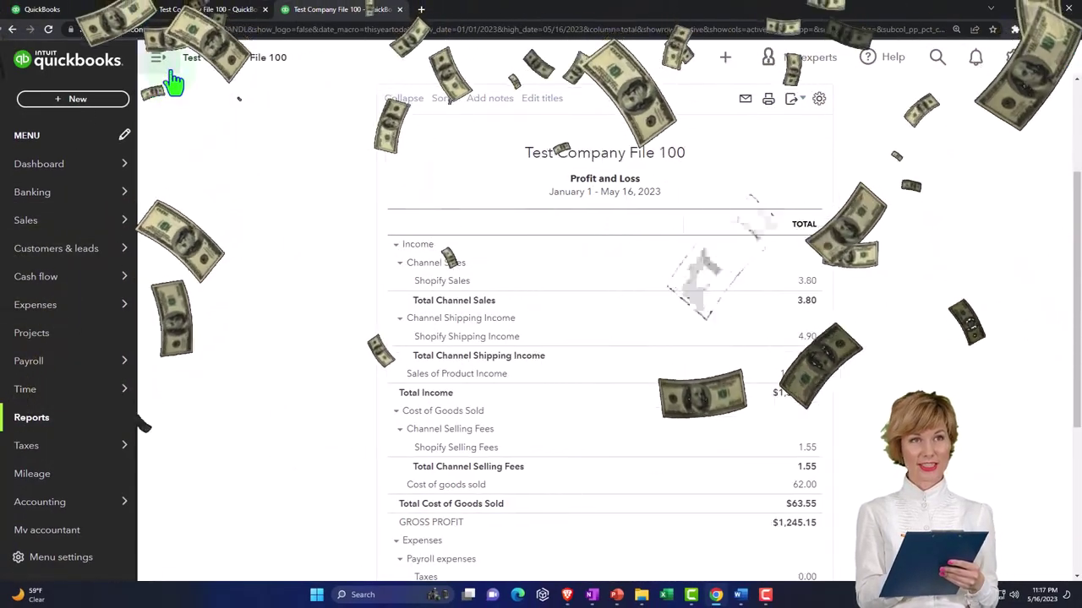
scroll(174, 222, up, 2)
click(203, 164)
click(203, 163)
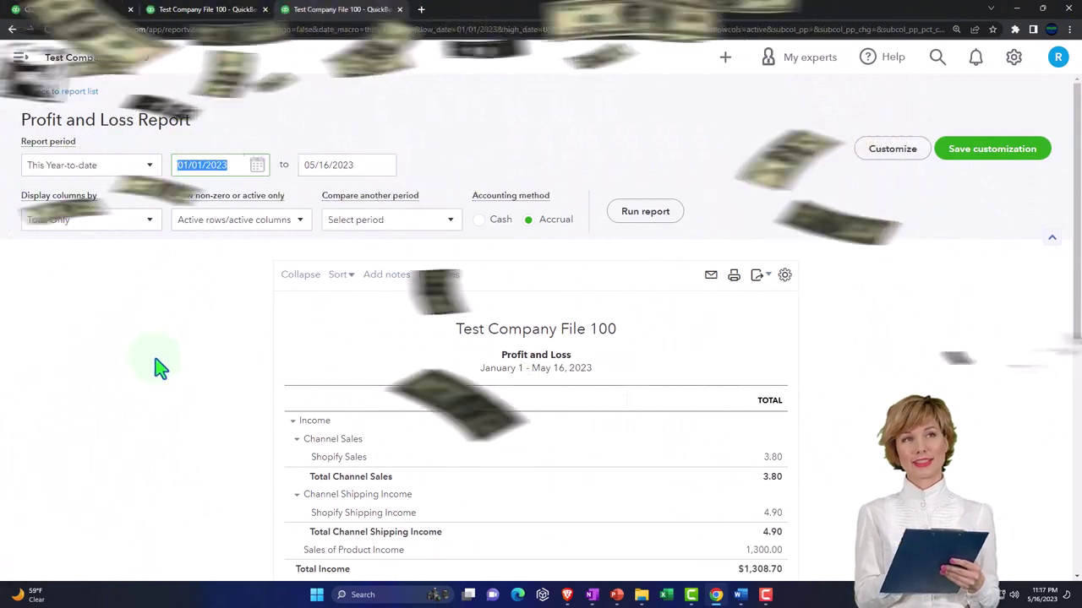
text(010123)
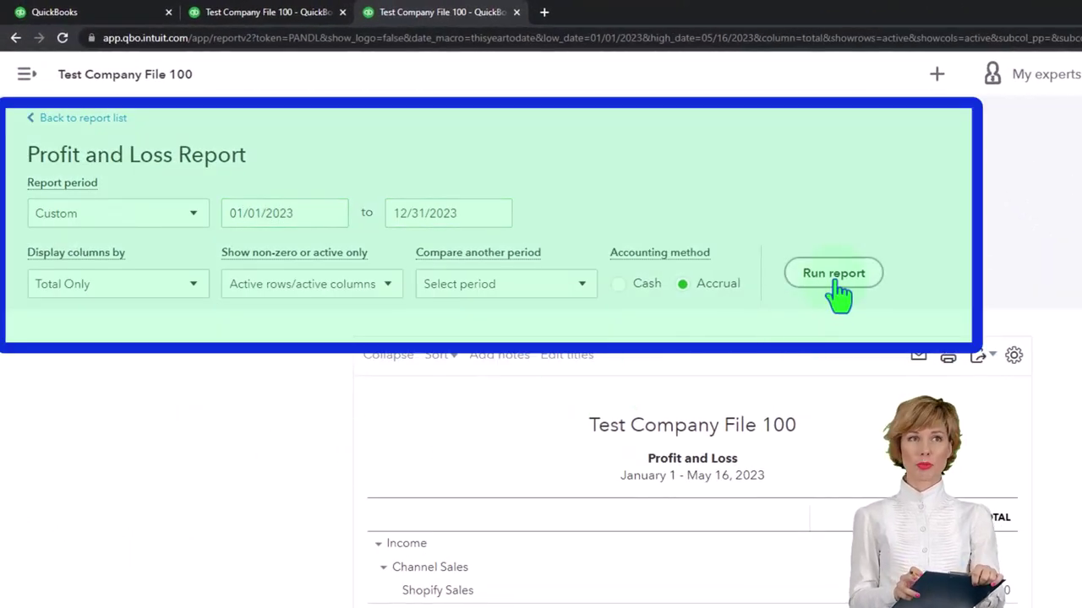
click(835, 278)
scroll(649, 224, down, 3)
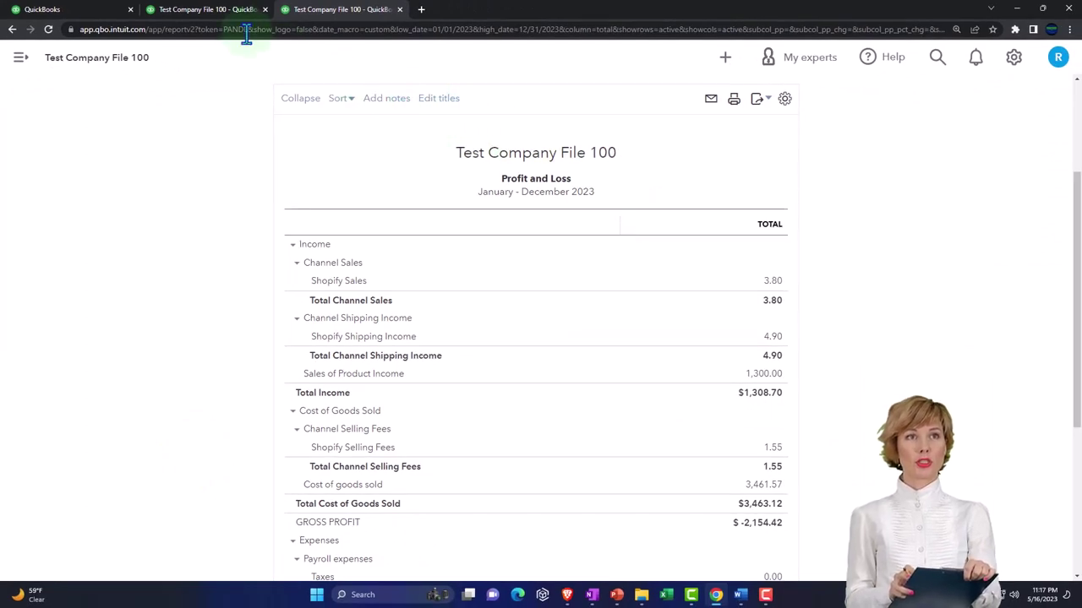
- Run the Balance Sheet report for 01/01/2023 to 12/31/2023, then return to the Profit and Loss report
click(207, 9)
click(176, 61)
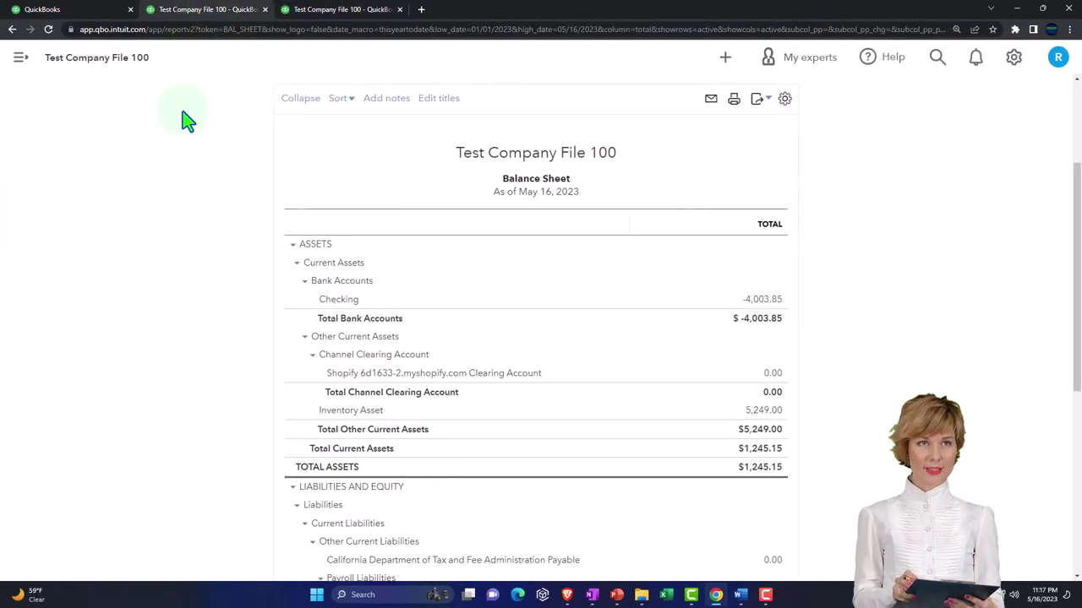
scroll(182, 264, up, 3)
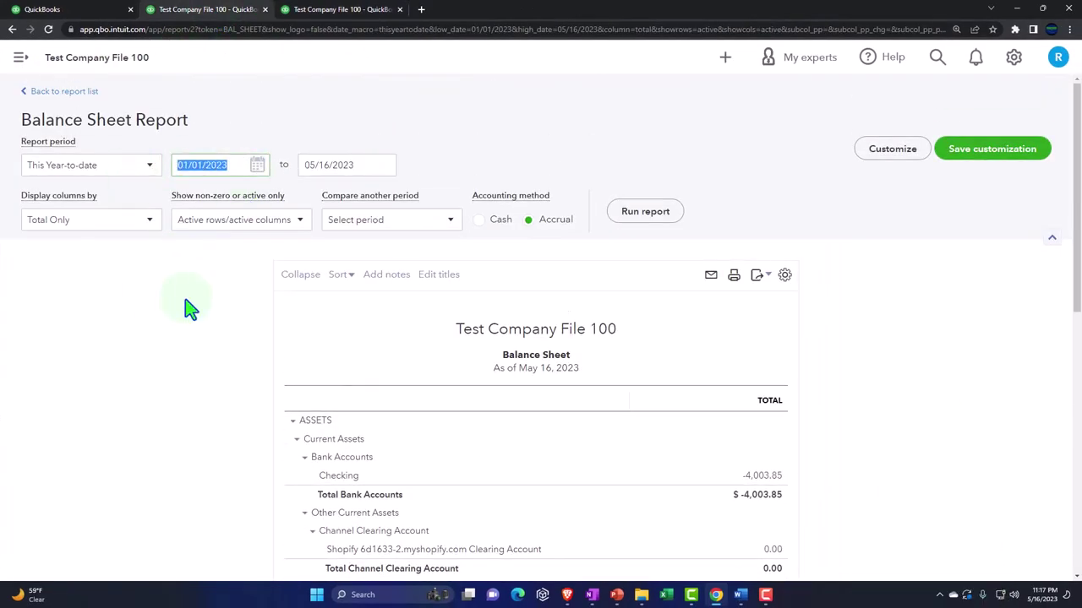
text(010)
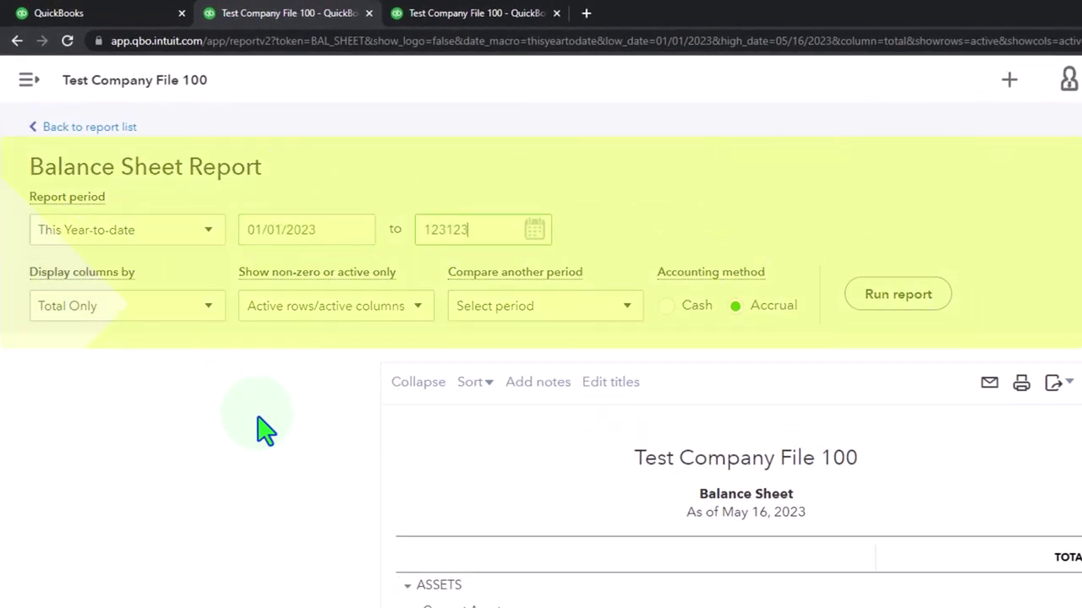
click(883, 296)
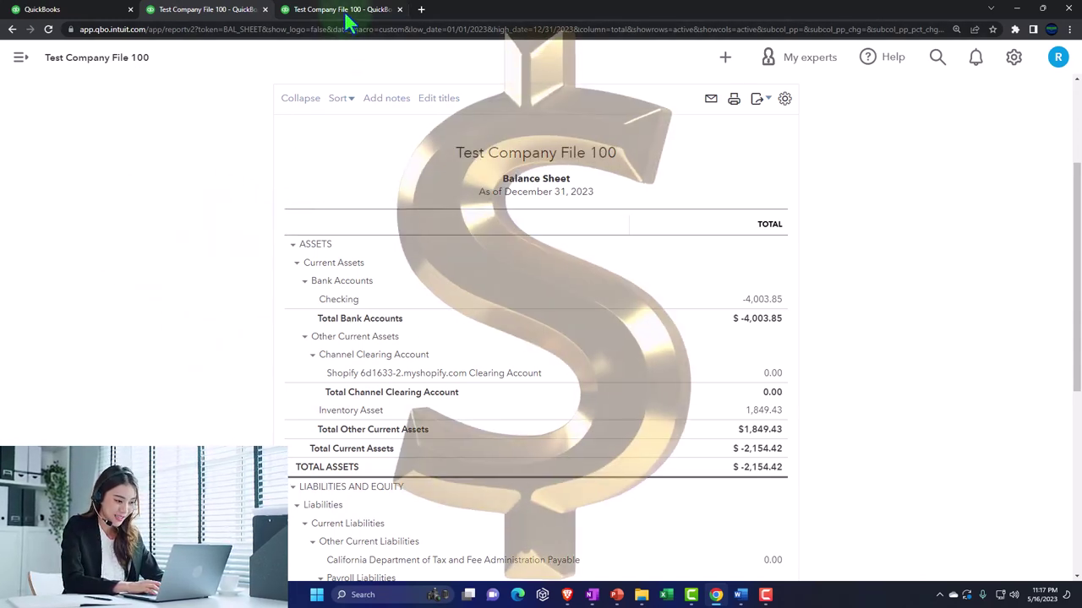
click(346, 10)
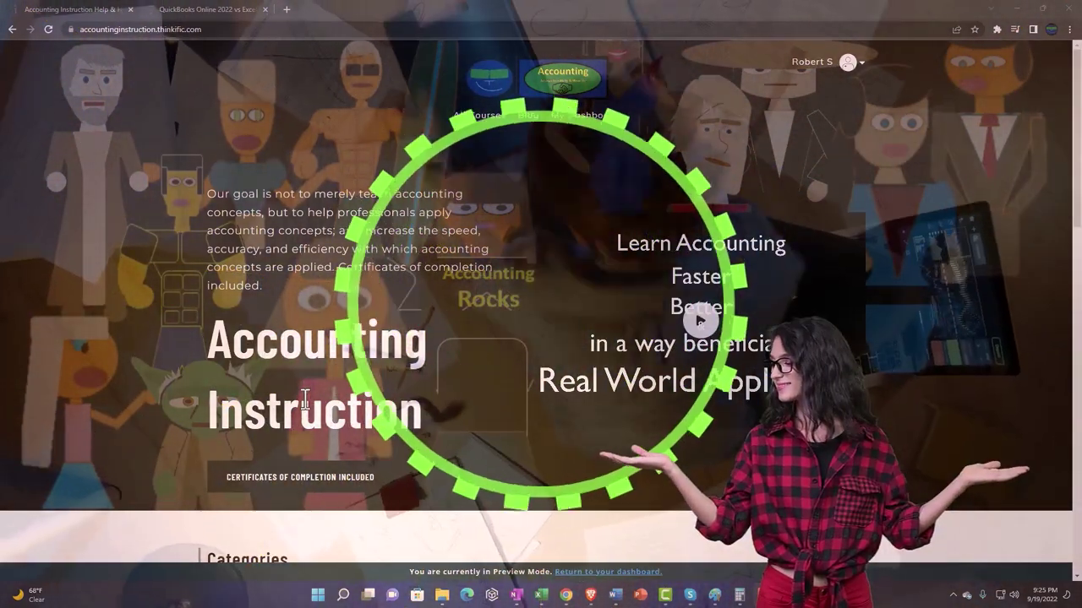
- Browse the course categories on the Accounting Instruction website and the lesson sections of the QuickBooks Online 2022 course
scroll(152, 471, down, 1)
scroll(152, 470, down, 5)
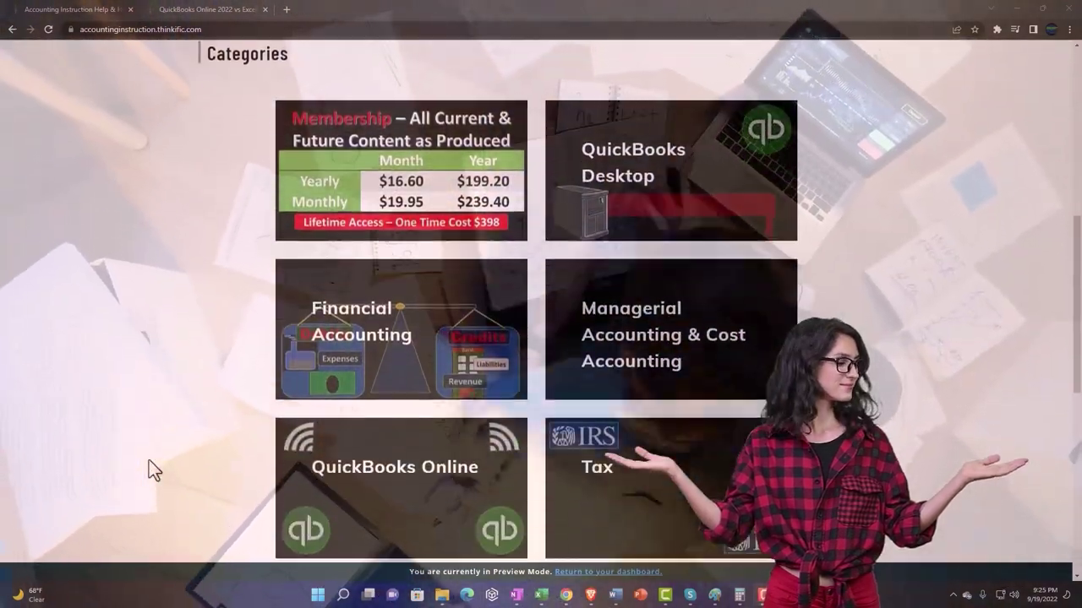
scroll(149, 462, down, 5)
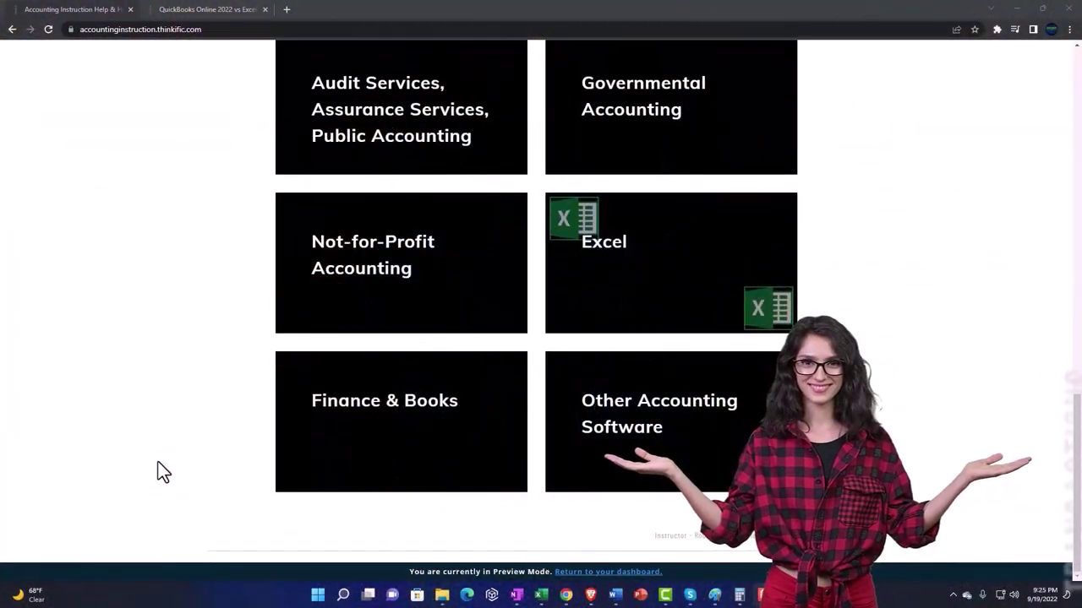
click(195, 11)
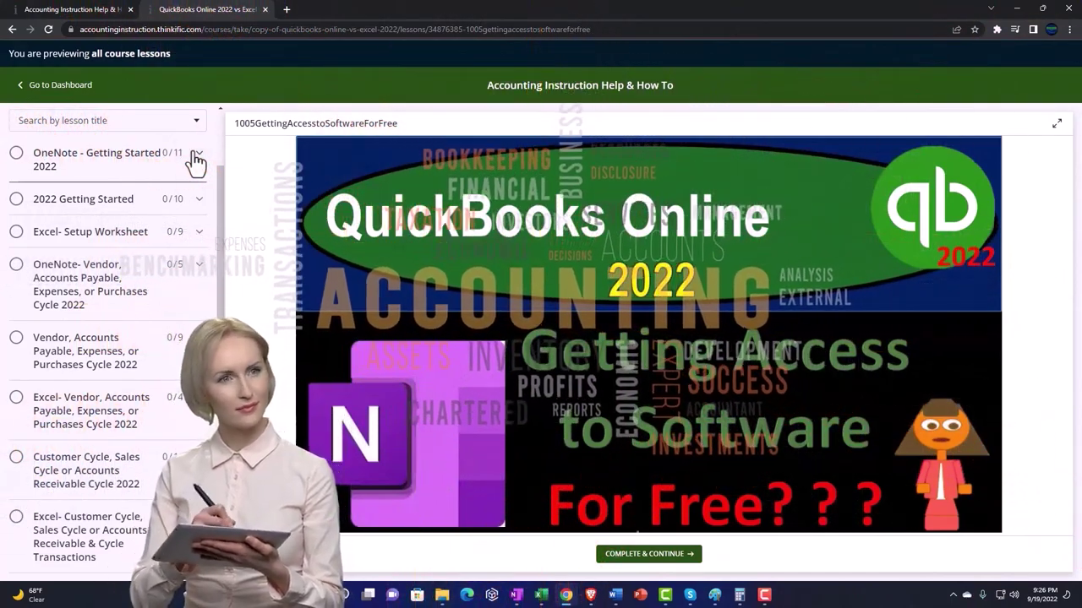
click(194, 157)
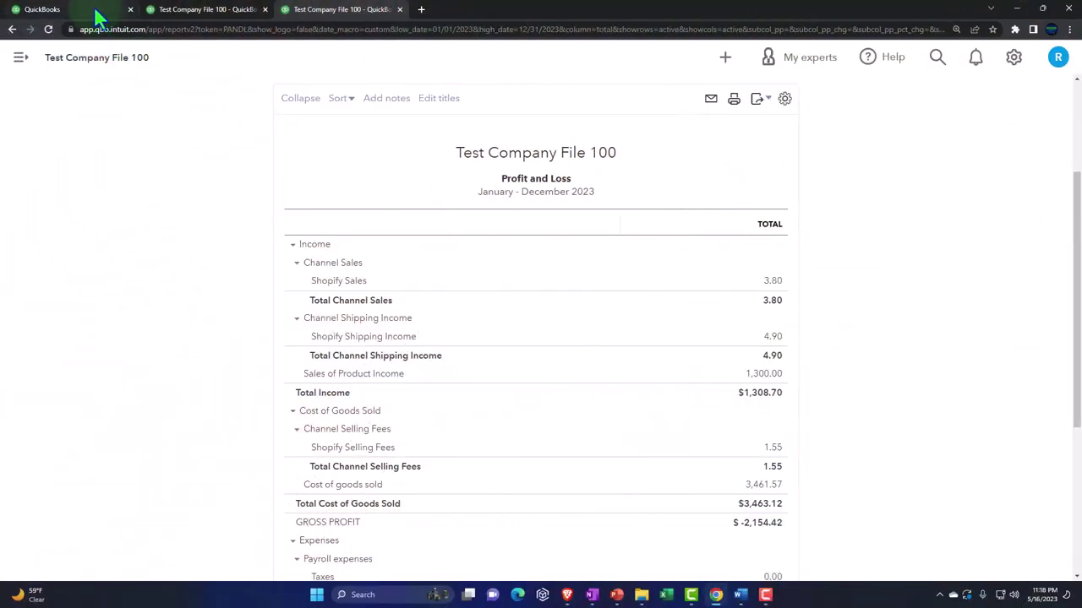
- Open the Mileage page in the first QuickBooks tab and skip the mobile app and manual trip introduction
click(97, 15)
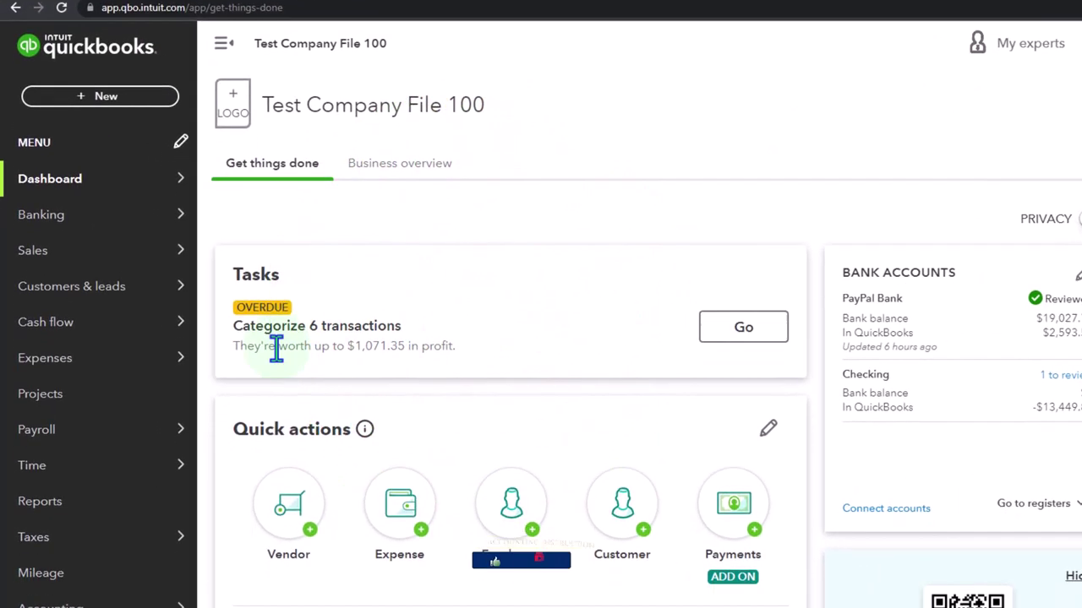
click(26, 573)
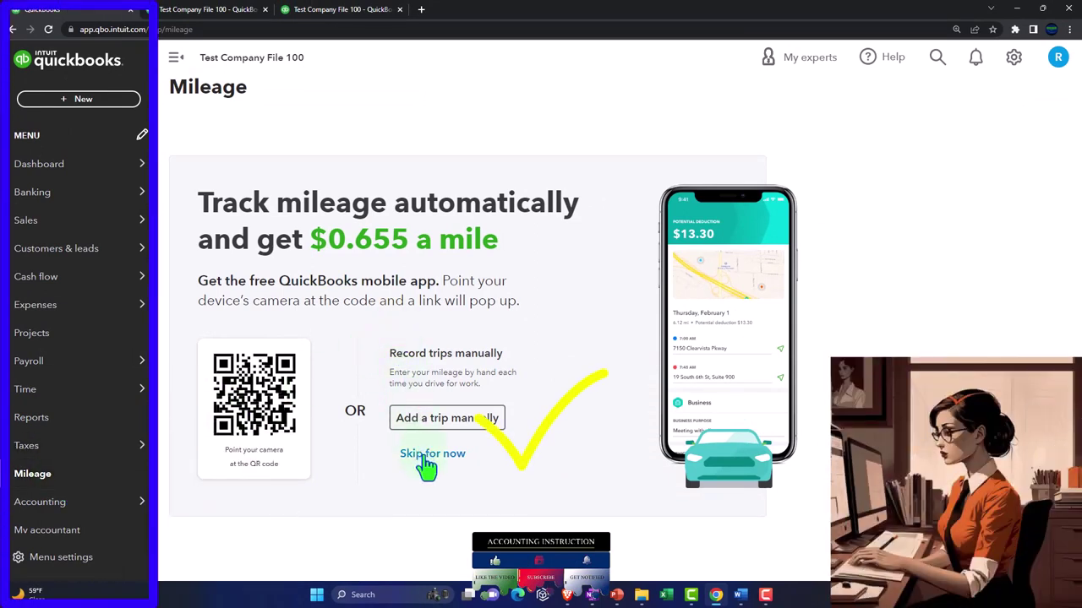
click(428, 461)
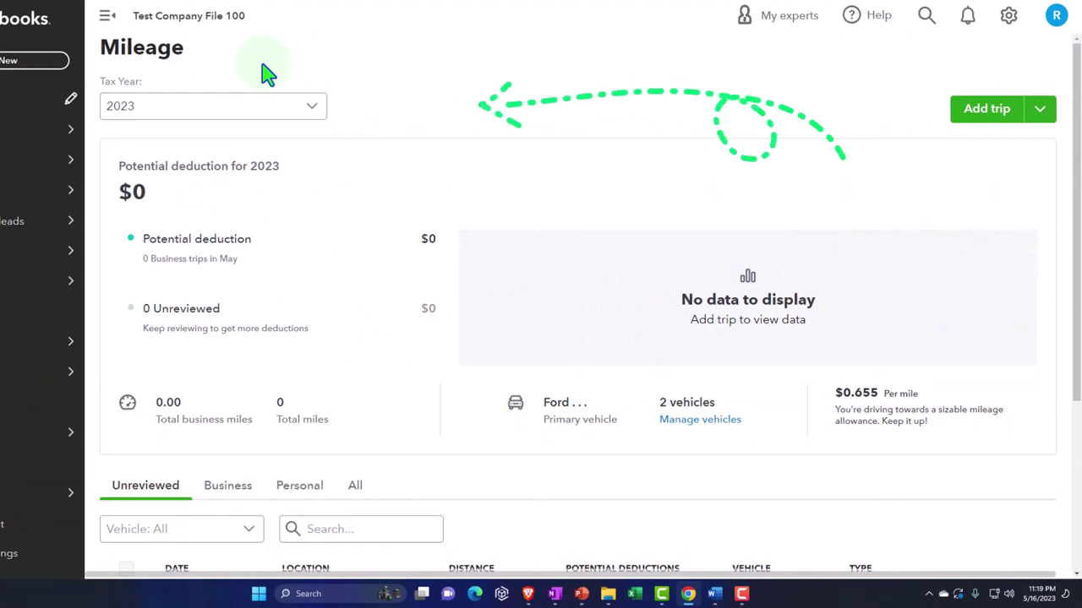
- Open the chart of accounts from the Accounting area and collapse the navigation menu
mouse_move(67, 205)
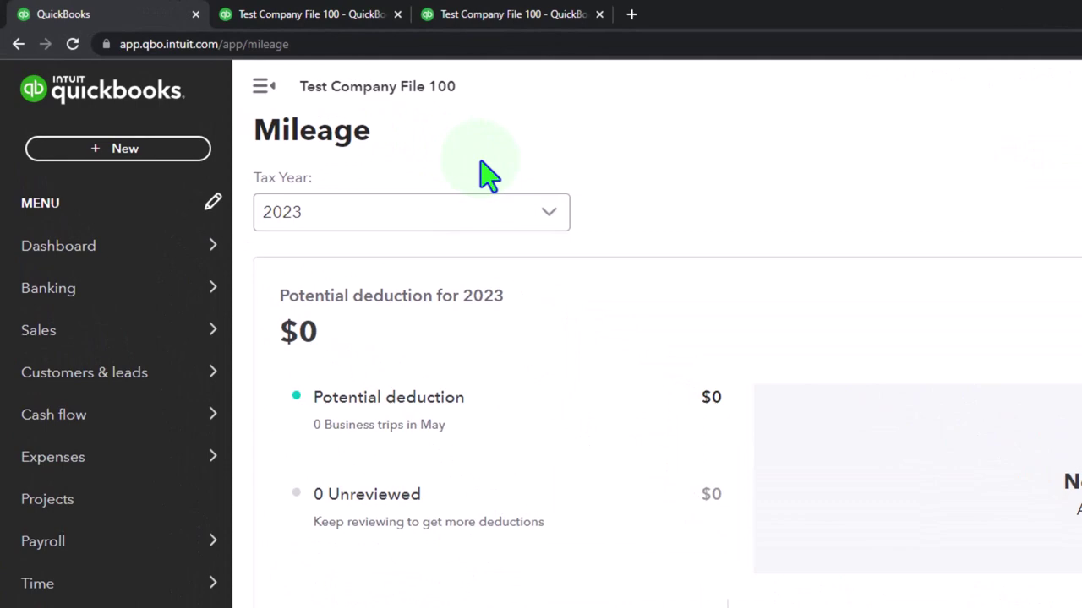
scroll(130, 437, down, 3)
mouse_move(130, 434)
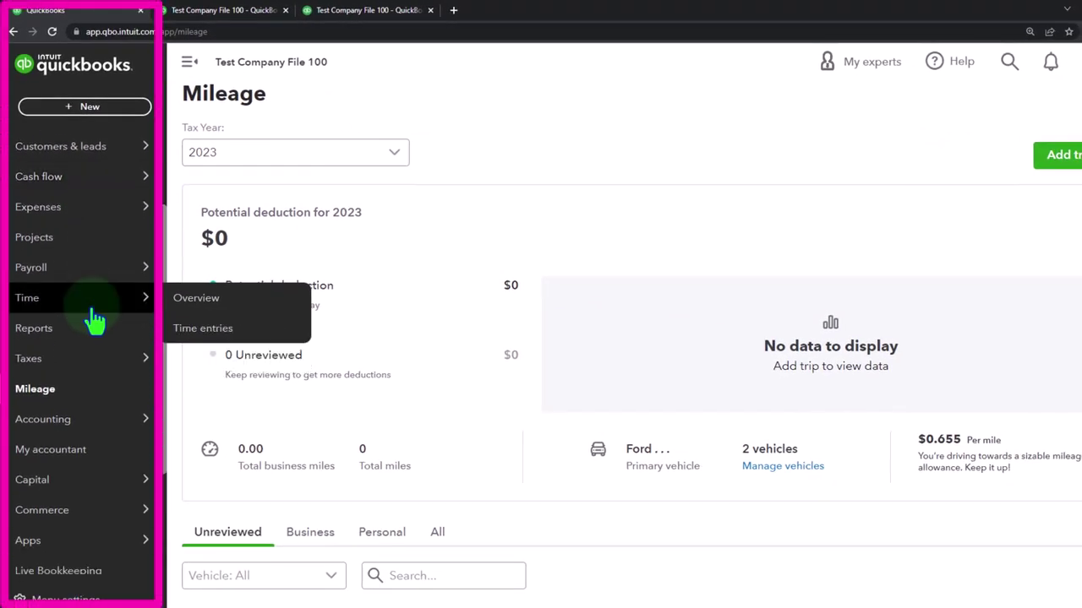
scroll(94, 321, down, 2)
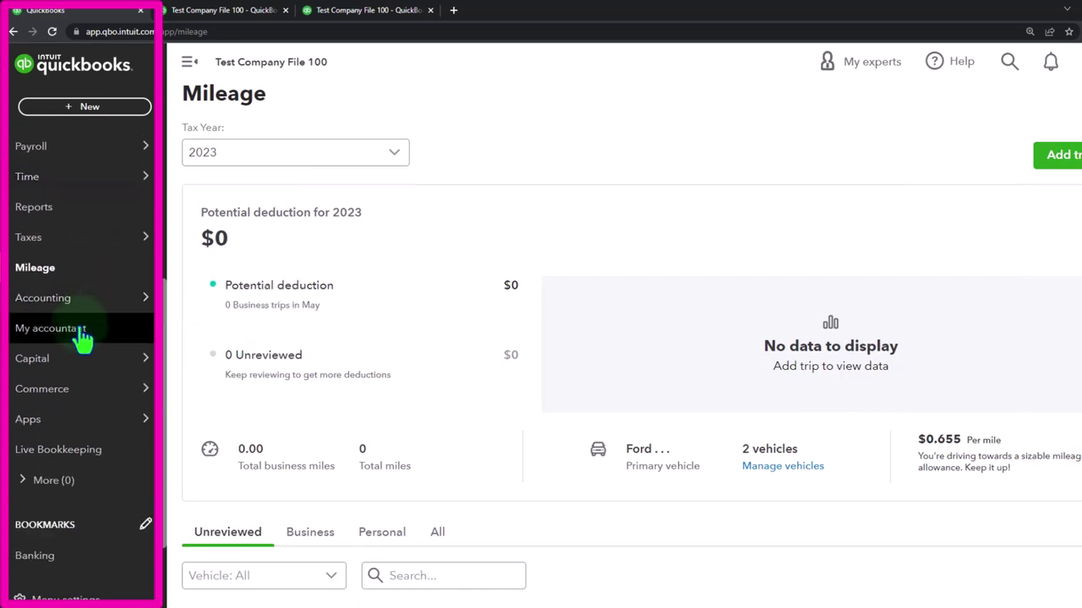
click(63, 306)
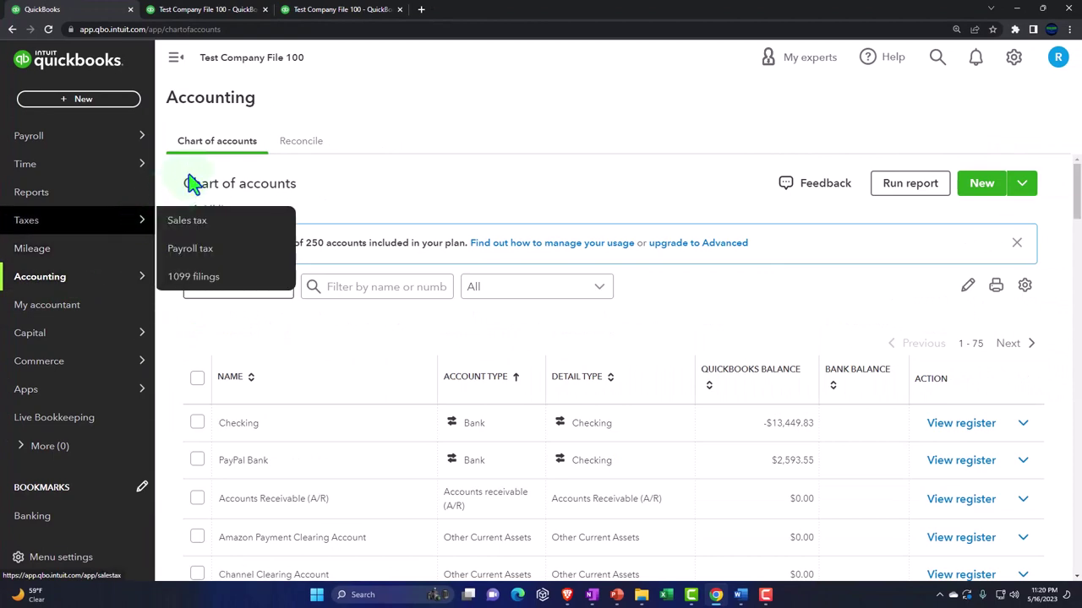
click(176, 57)
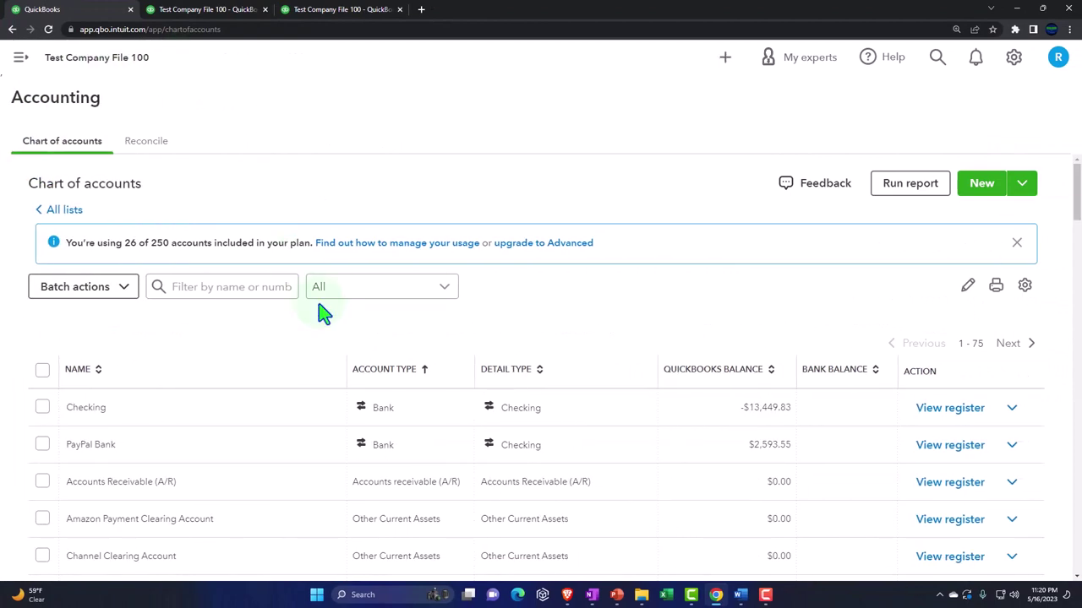
- Look through the chart of accounts down to the expense accounts, checking the available expense categories
scroll(316, 312, down, 3)
scroll(374, 267, down, 9)
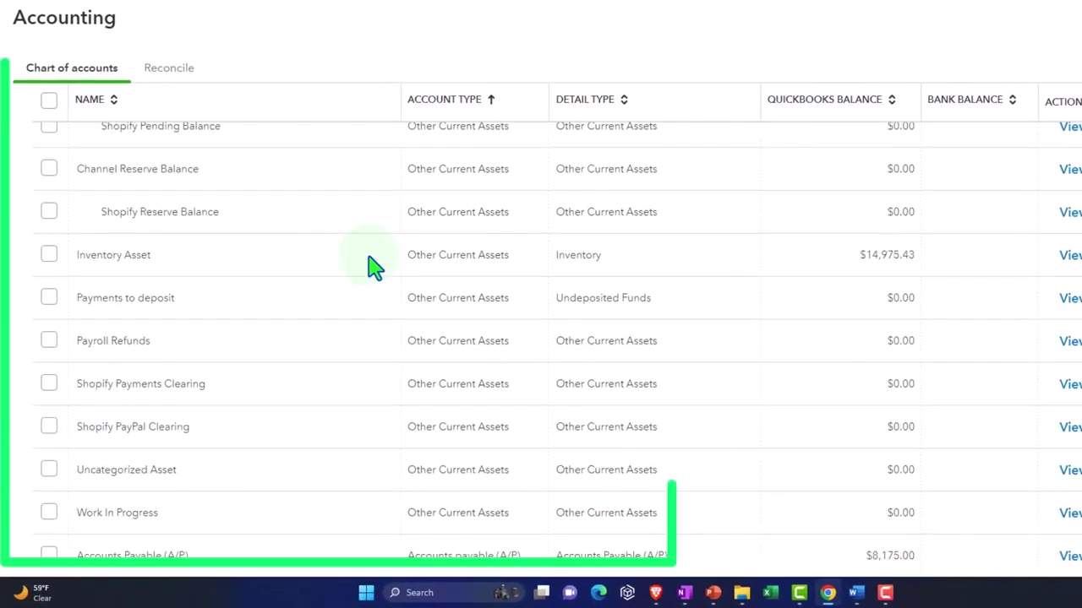
scroll(374, 267, down, 2)
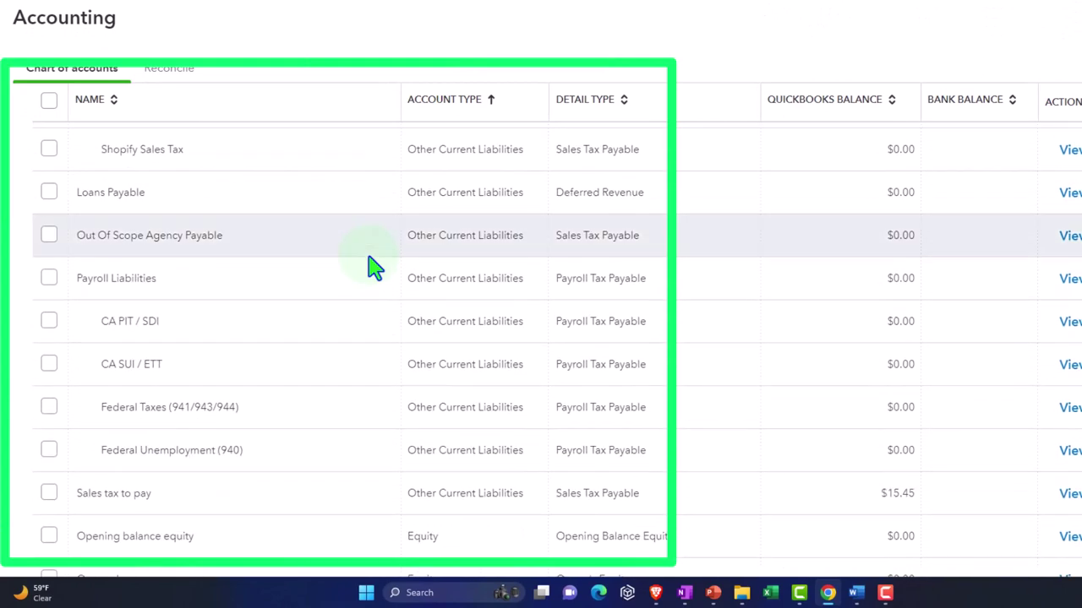
scroll(375, 267, down, 12)
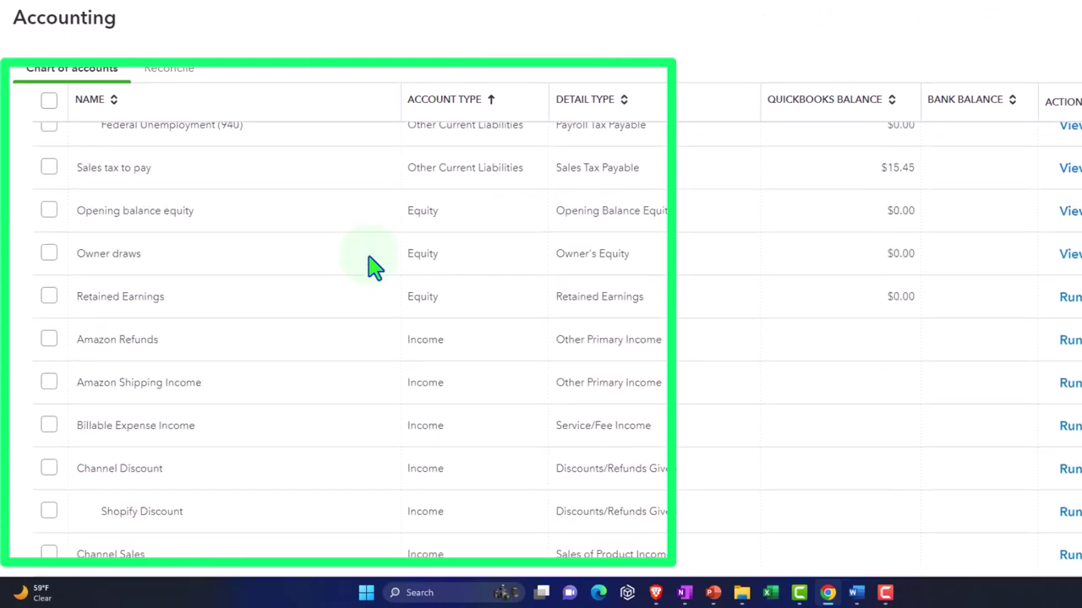
scroll(375, 267, down, 4)
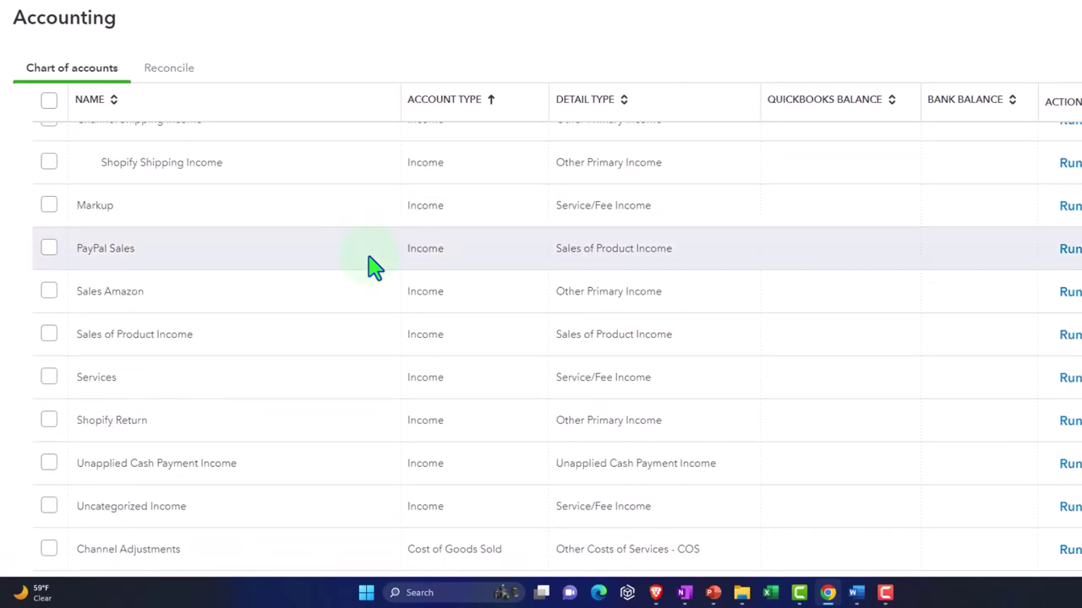
scroll(375, 267, down, 10)
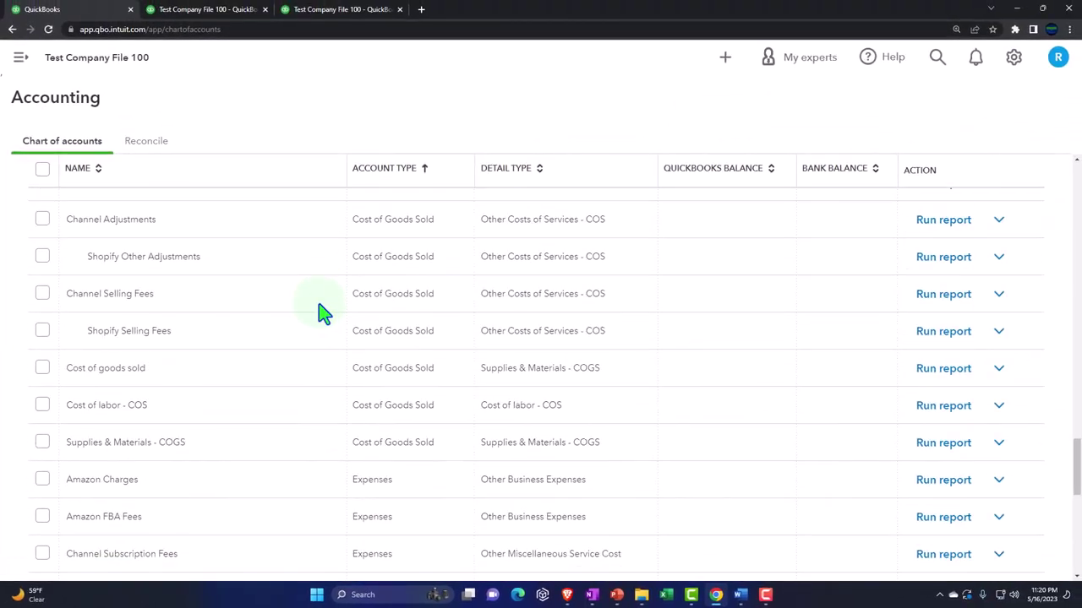
scroll(321, 310, down, 8)
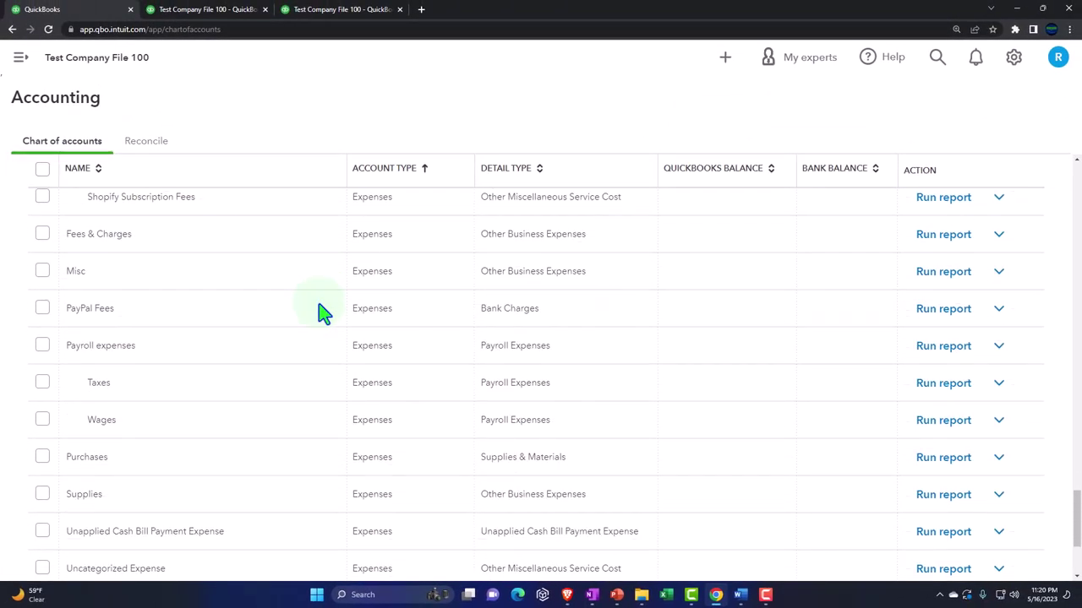
scroll(319, 306, down, 2)
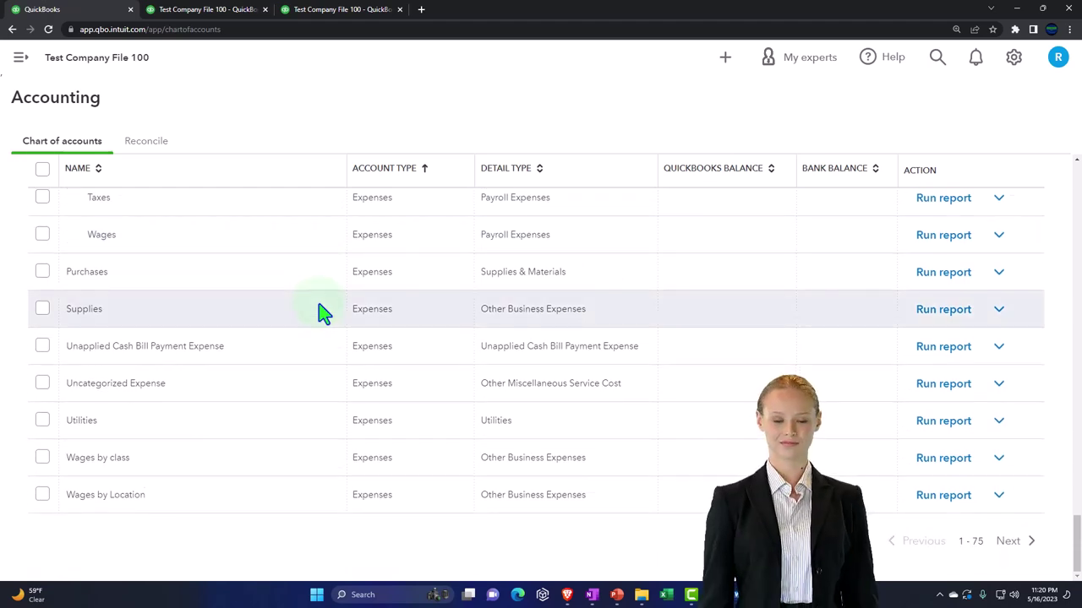
scroll(324, 312, up, 7)
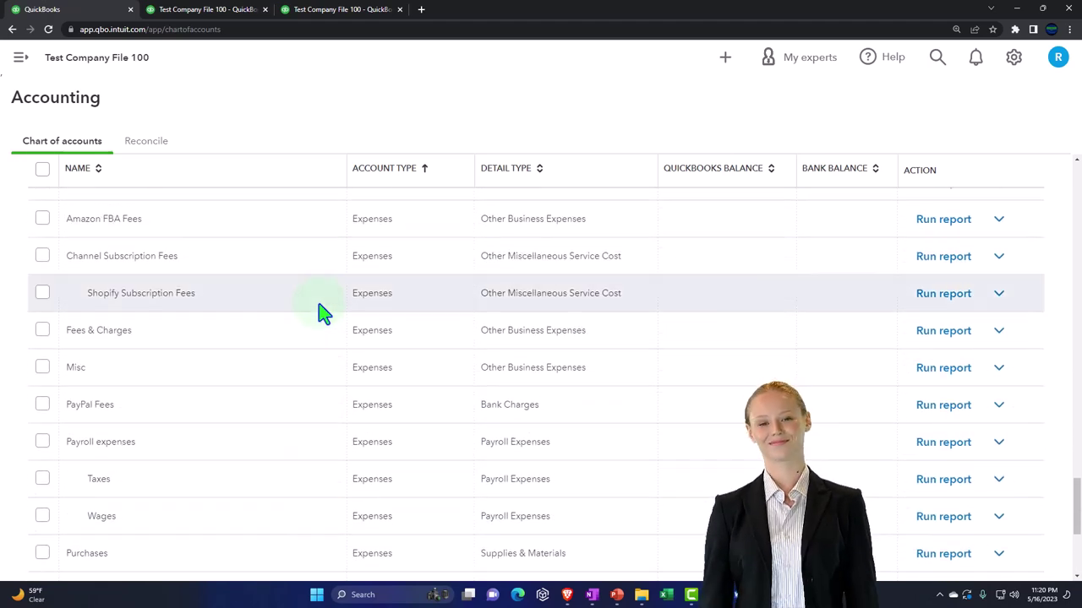
scroll(323, 313, up, 4)
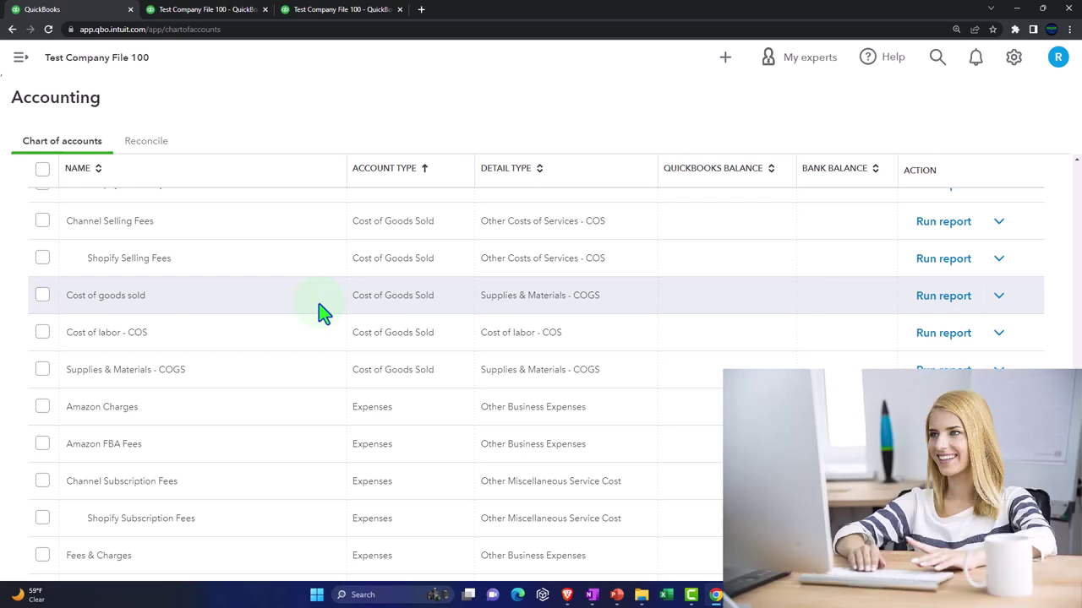
scroll(322, 311, down, 10)
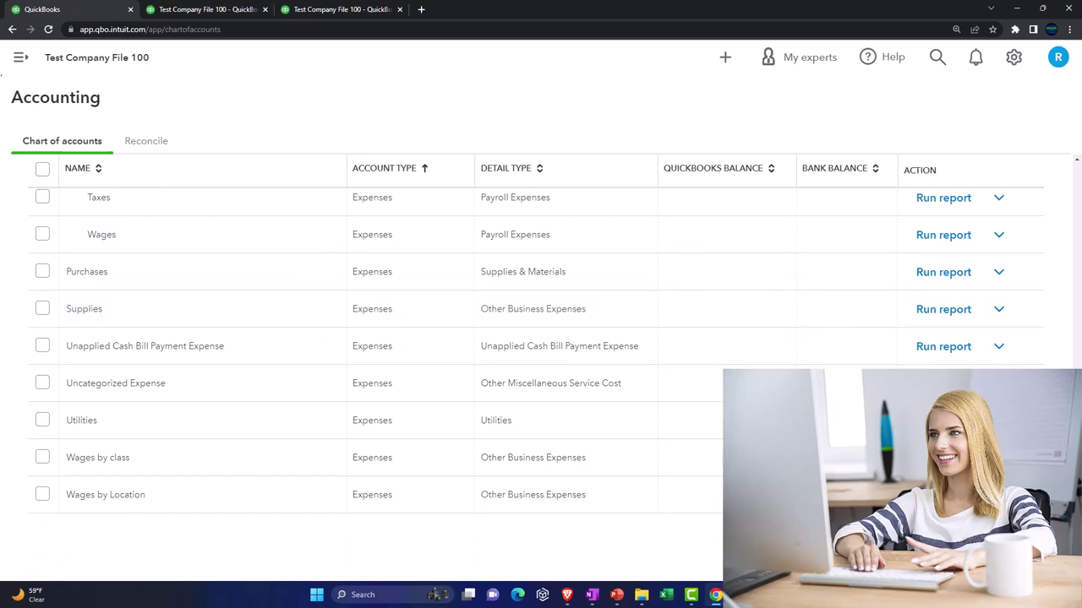
- Switch to the PowerPoint slide on actual car expenses and review items such as parking fees, tolls, depreciation, garage rent, gas and insurance
click(616, 594)
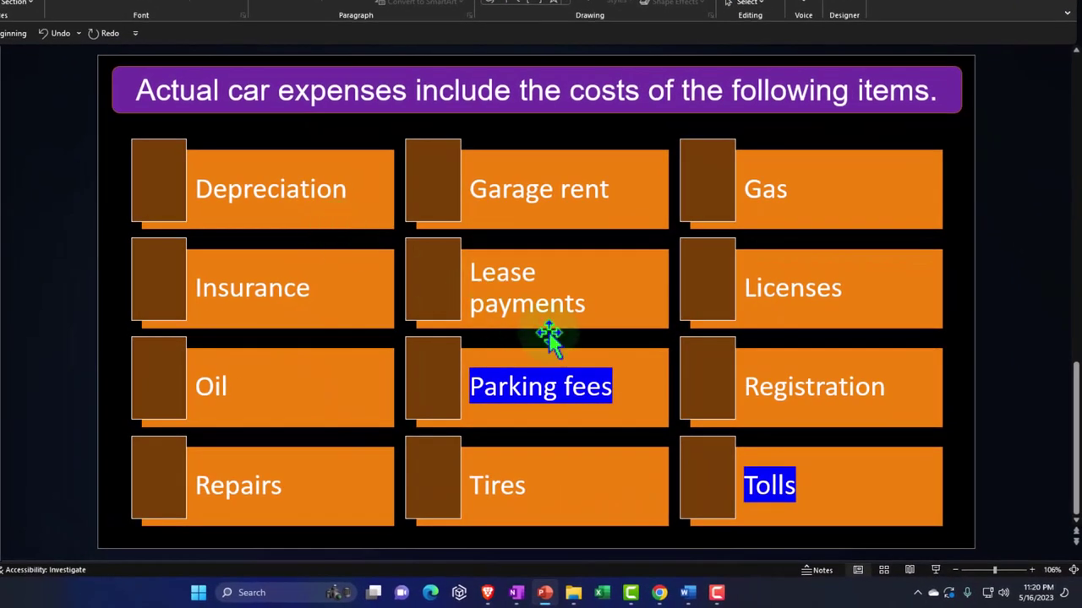
click(642, 368)
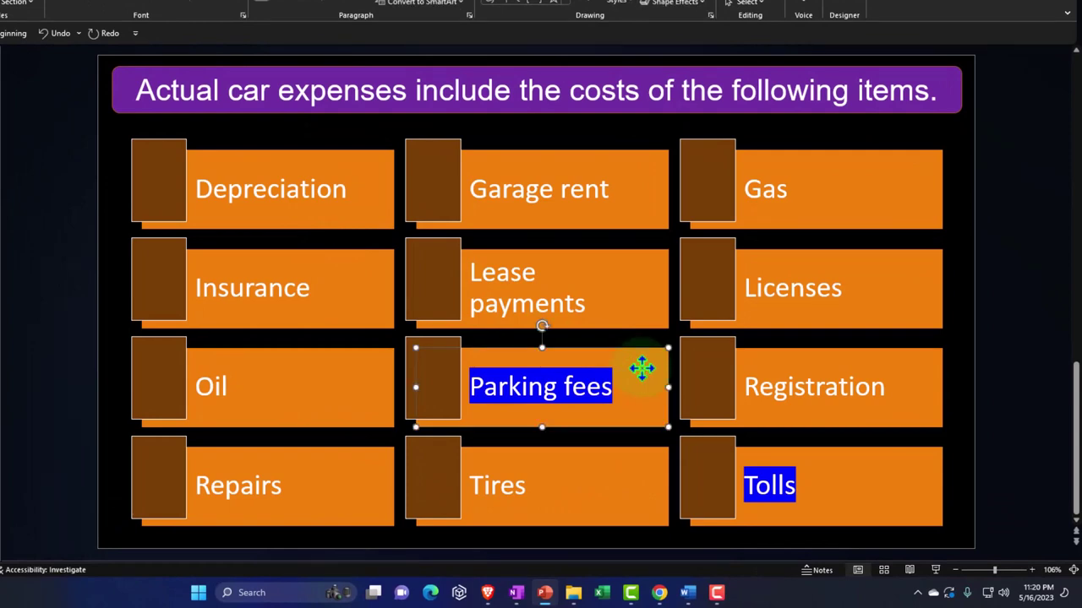
click(858, 486)
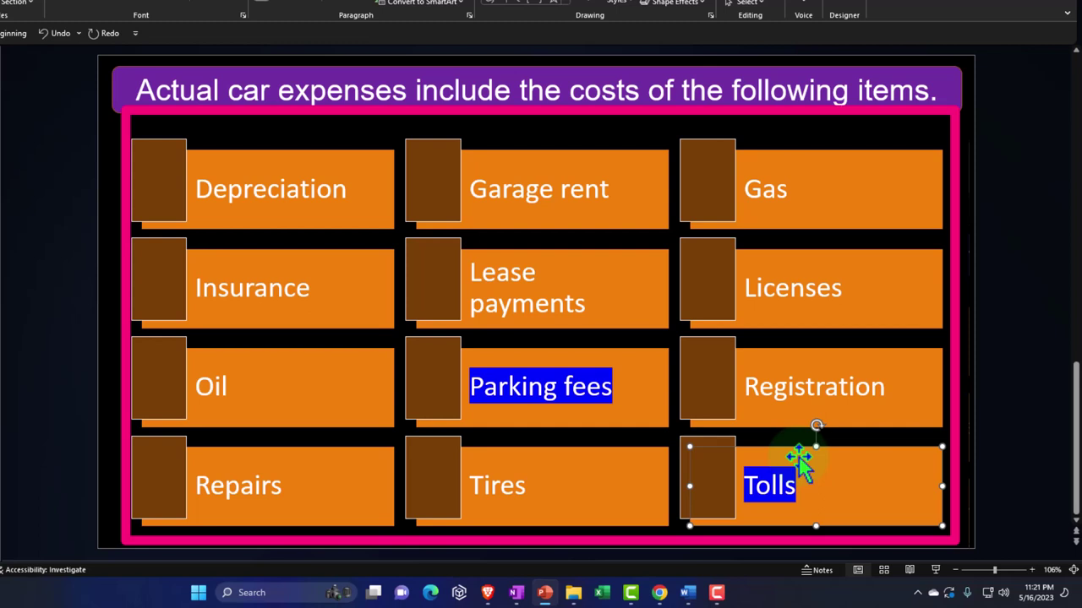
click(381, 190)
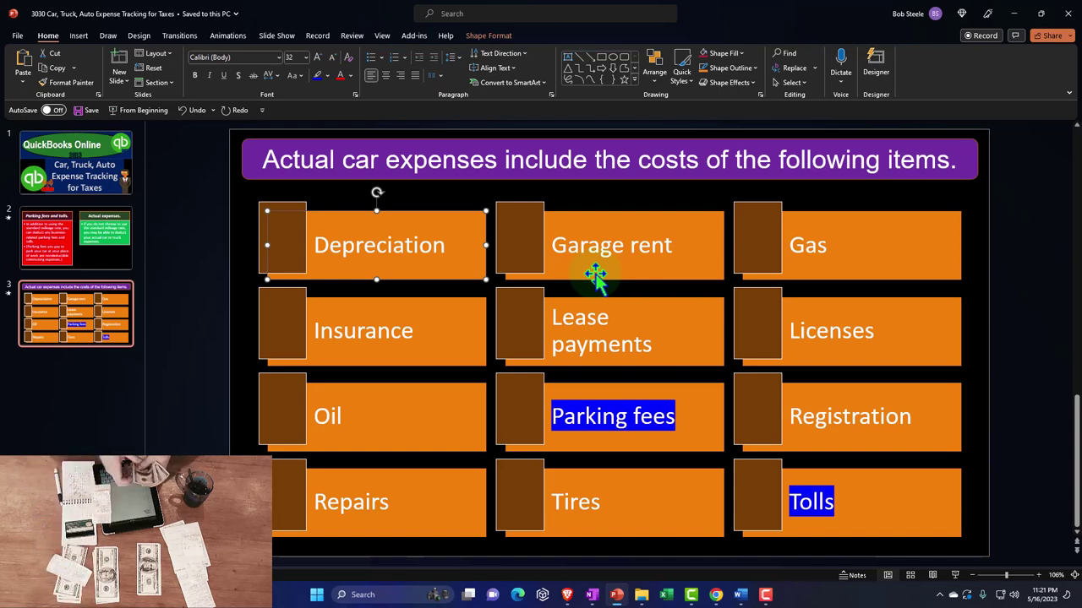
click(595, 274)
click(828, 261)
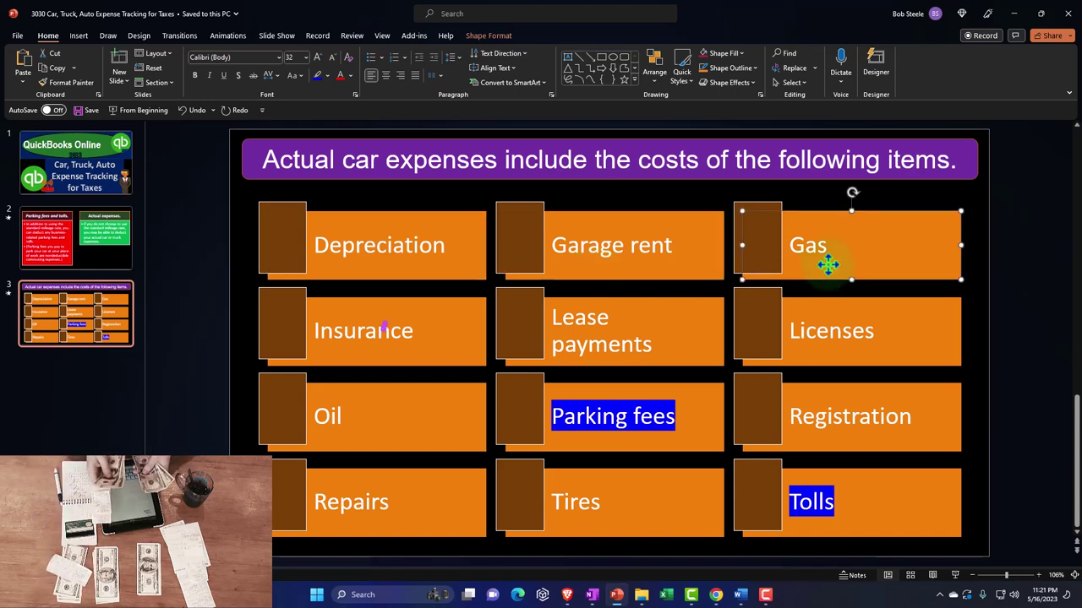
click(467, 349)
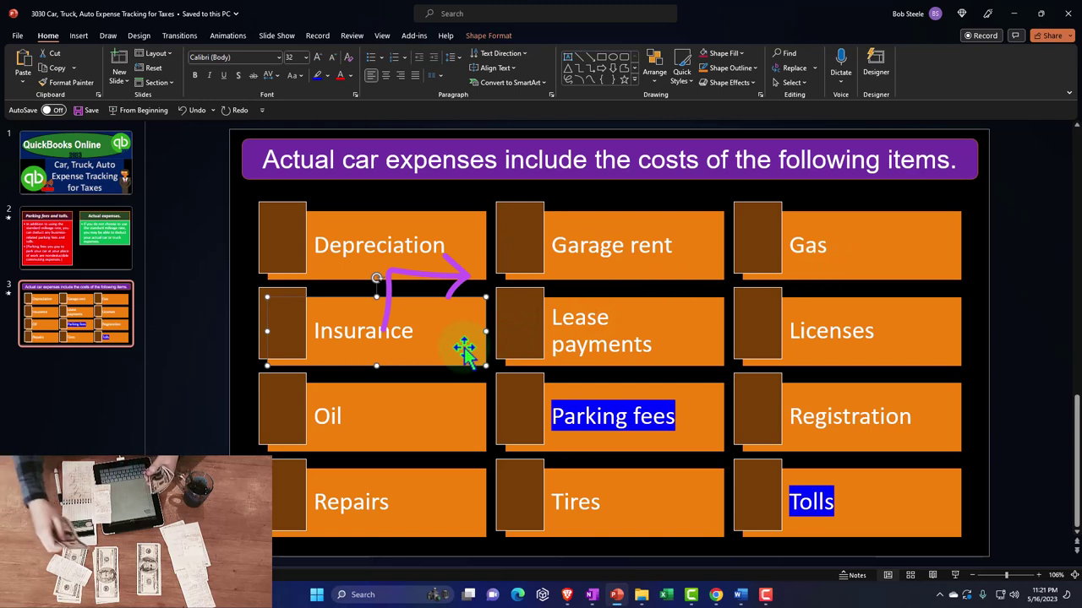
key(Escape)
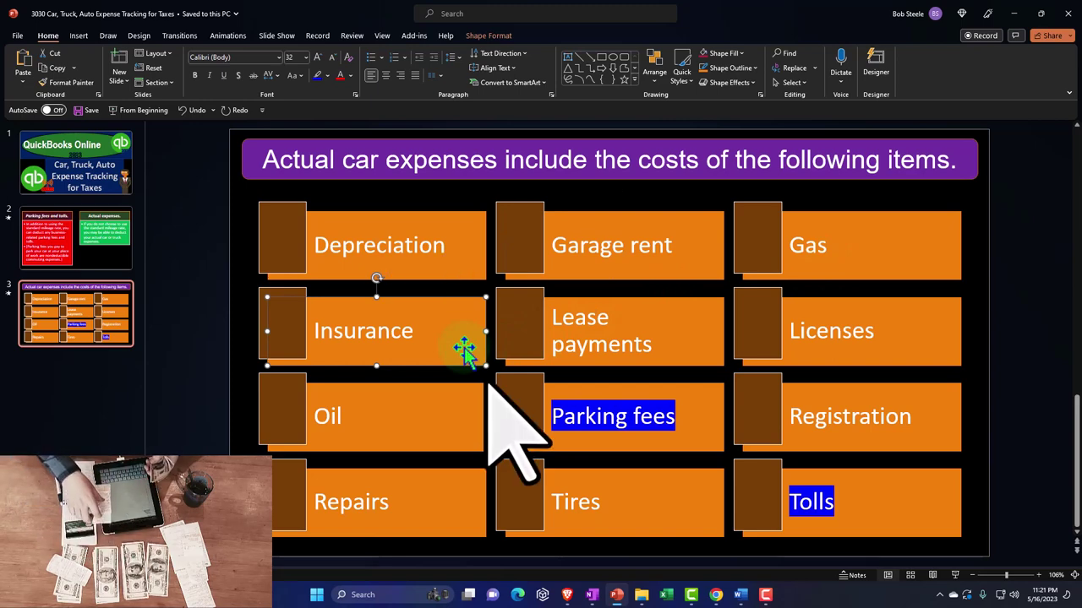
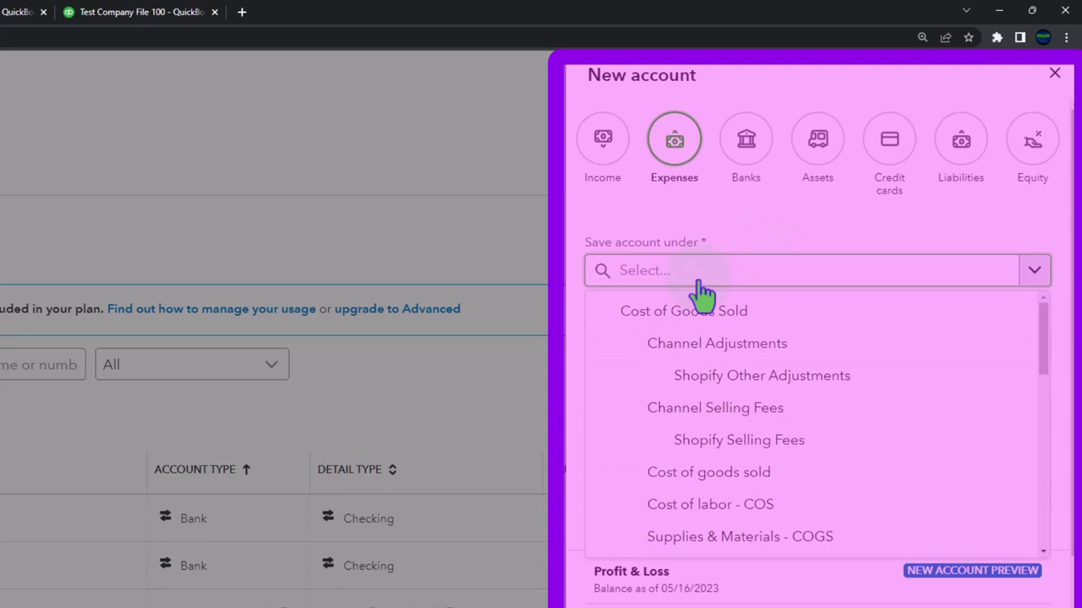
- File the new expense account under Expenses and set its tax form section to Auto
scroll(702, 293, down, 3)
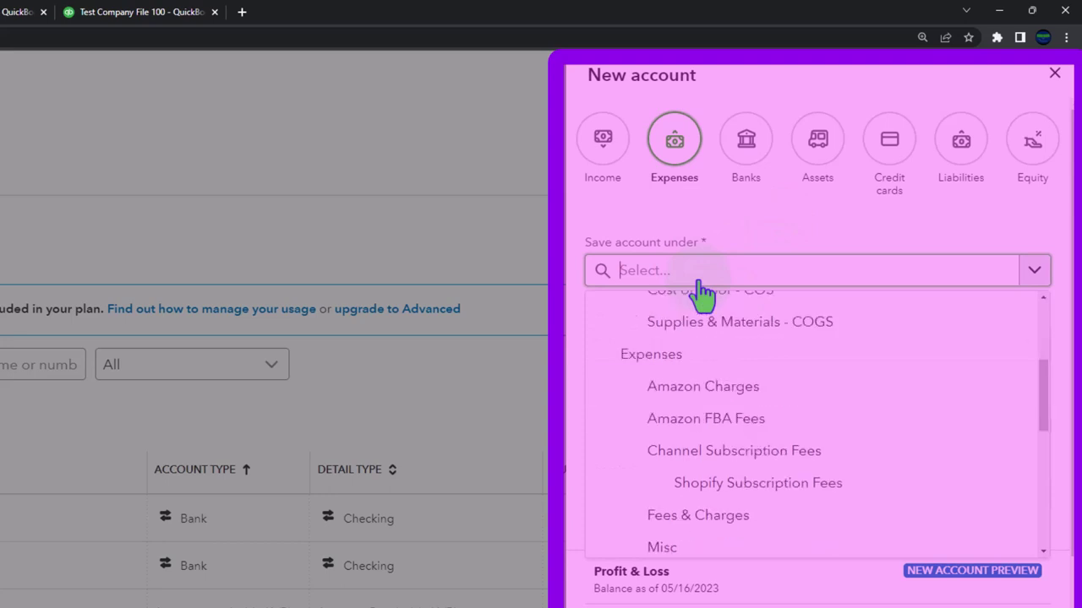
click(676, 356)
click(657, 355)
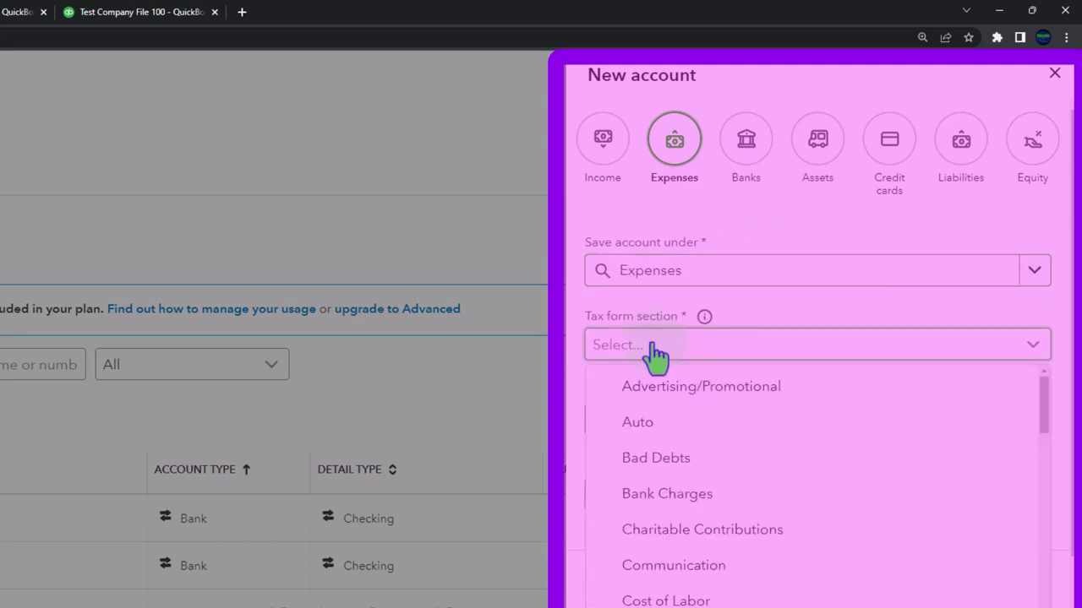
click(664, 431)
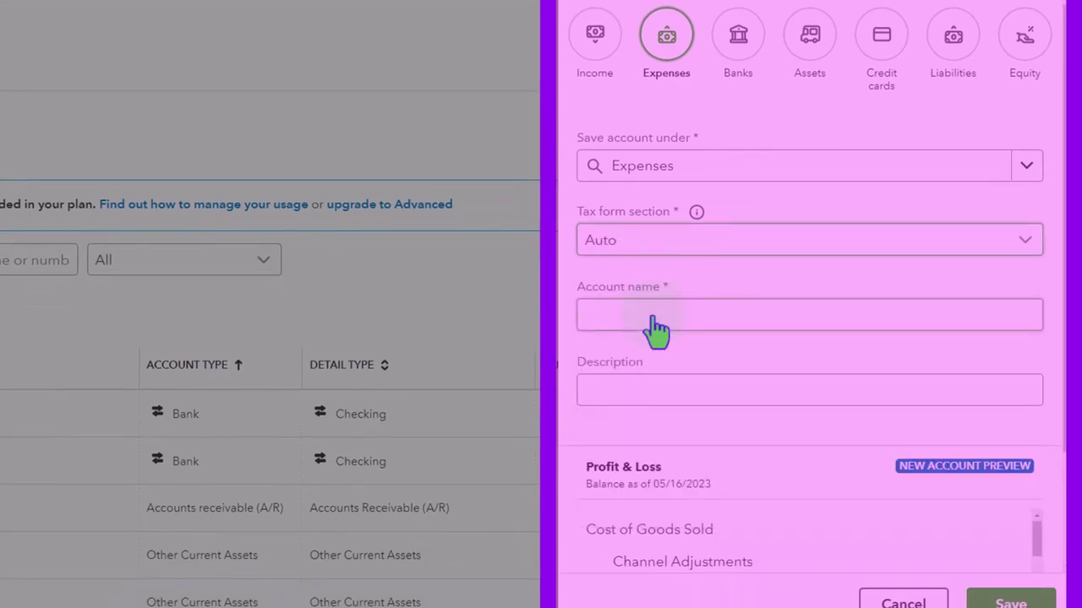
- Name the new account Auto Expense and save it
click(648, 316)
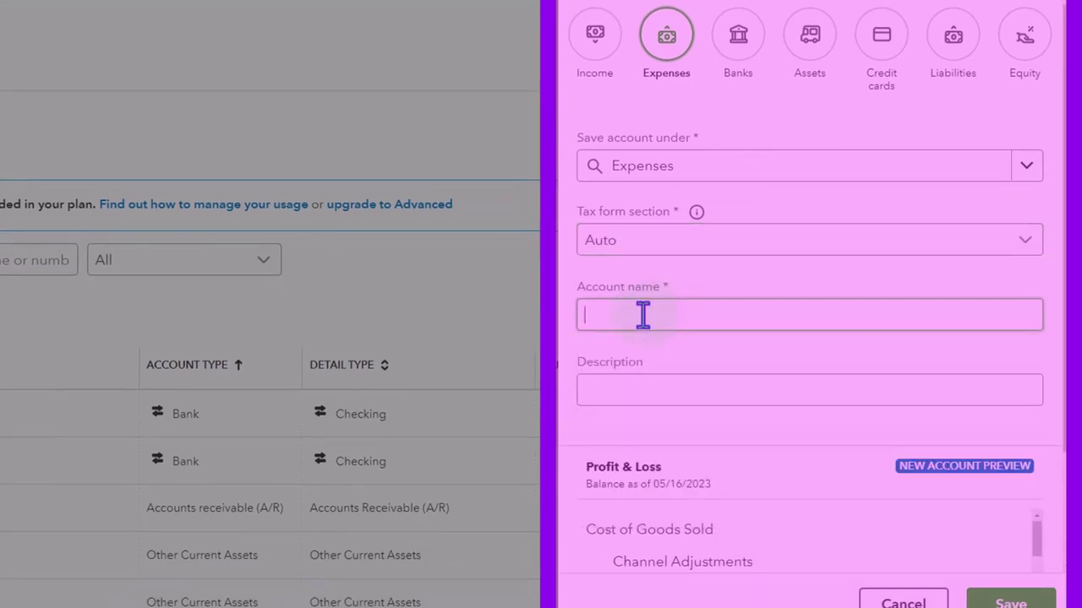
text(Au)
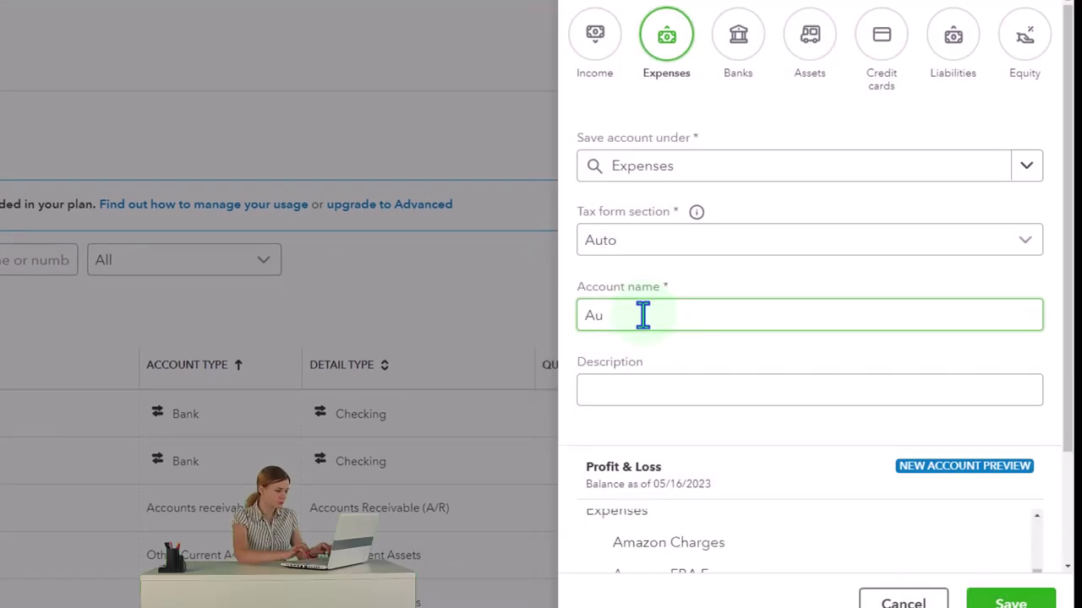
text(to Ex)
text(pens)
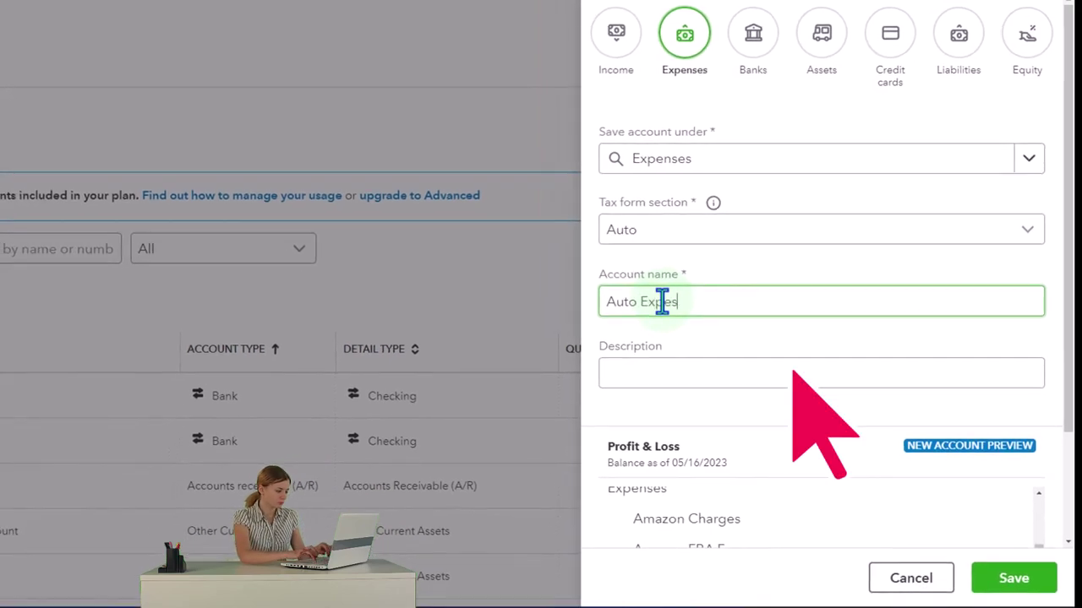
text(e)
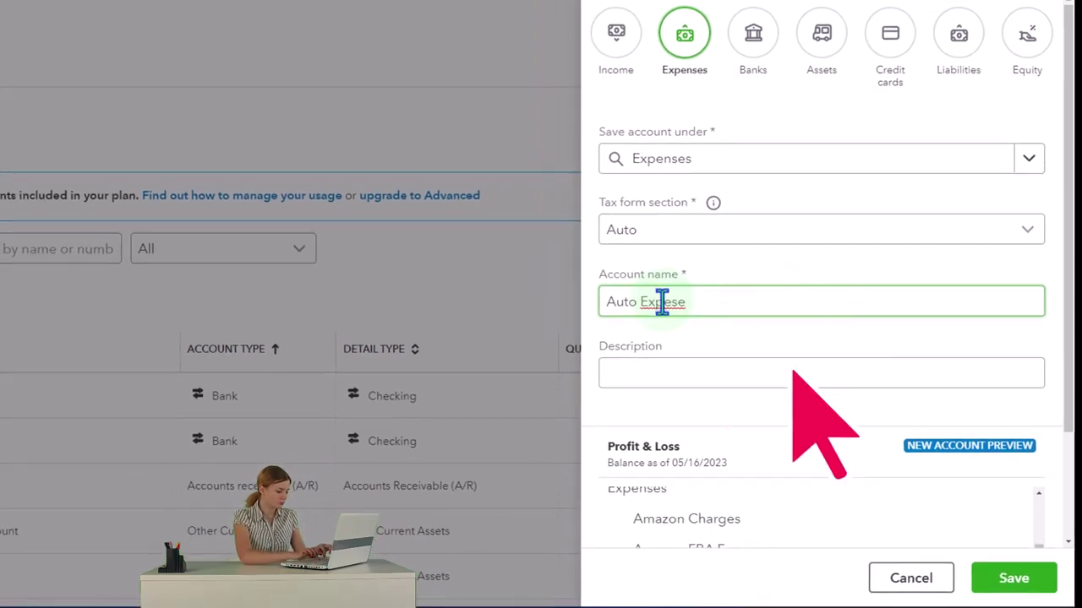
right_click(662, 302)
key(Escape)
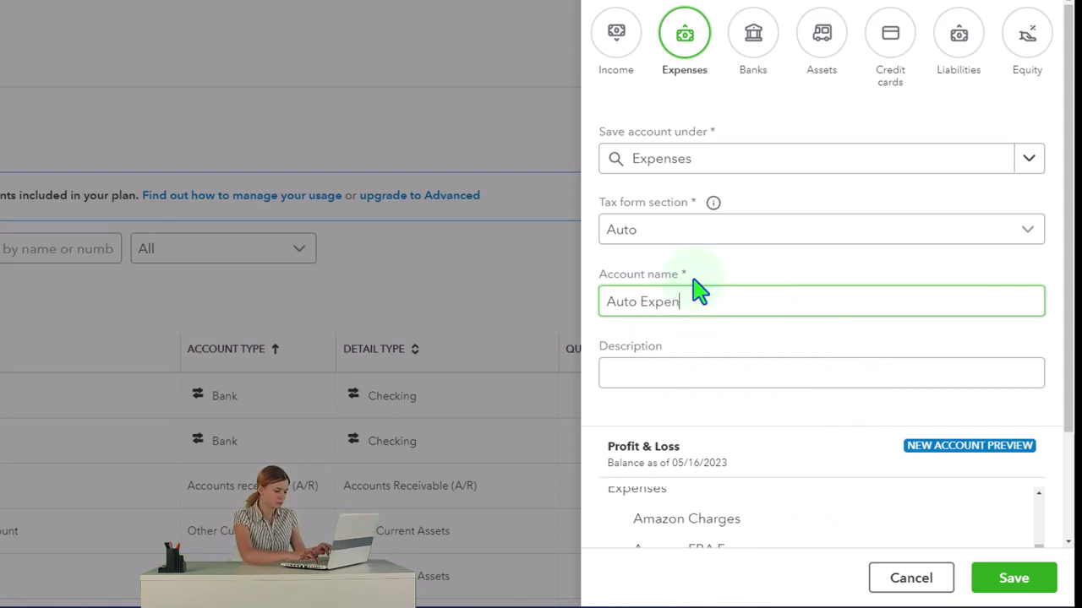
text(se)
scroll(697, 294, down, 1)
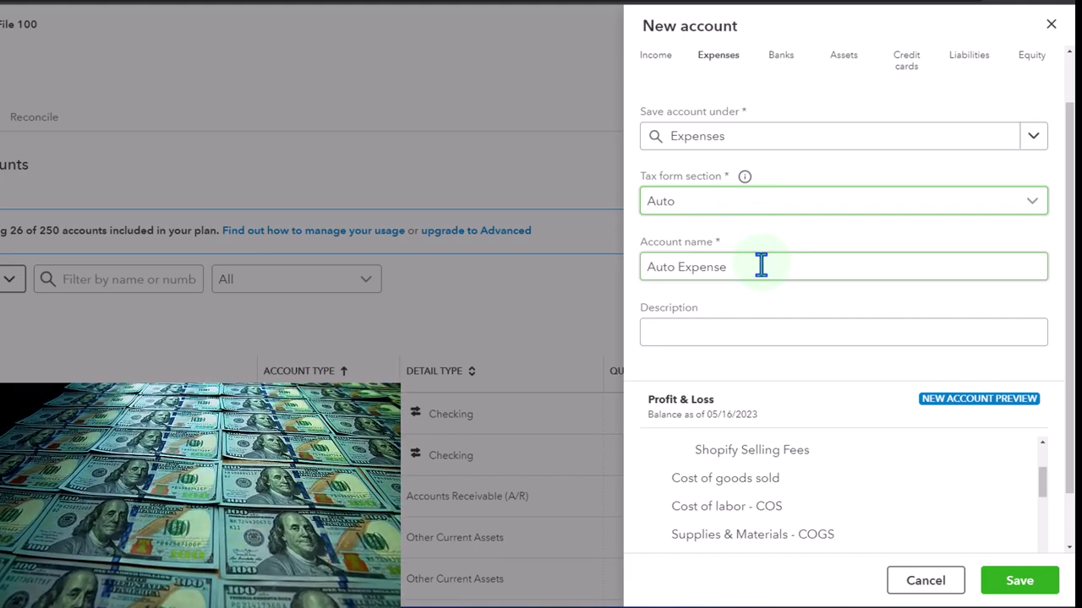
click(1007, 581)
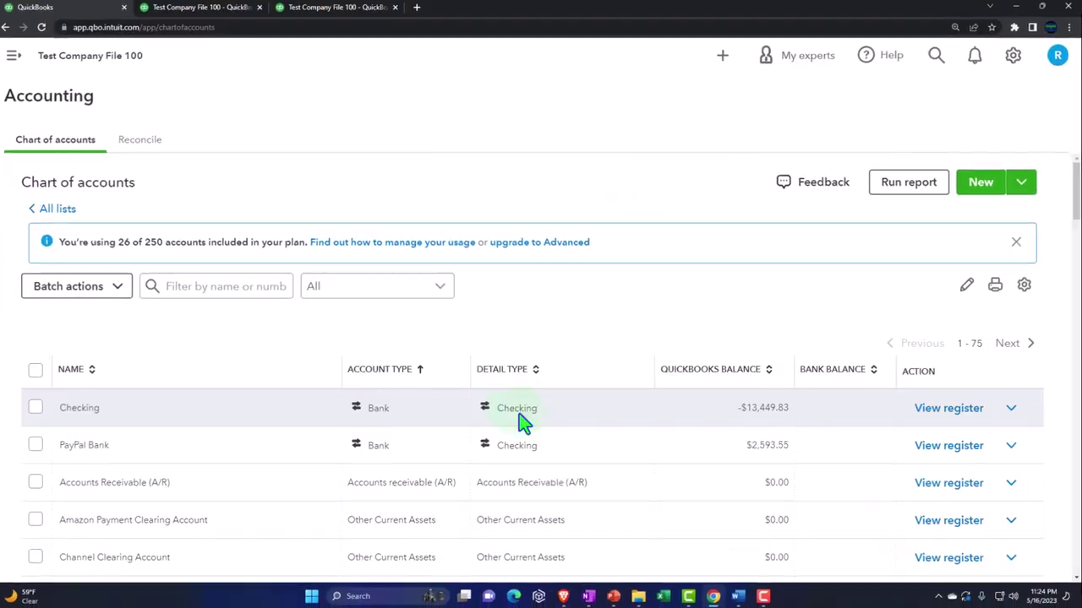
- Check the chart of accounts for the new Auto Expense account among the expense accounts
scroll(517, 419, down, 10)
scroll(427, 390, down, 15)
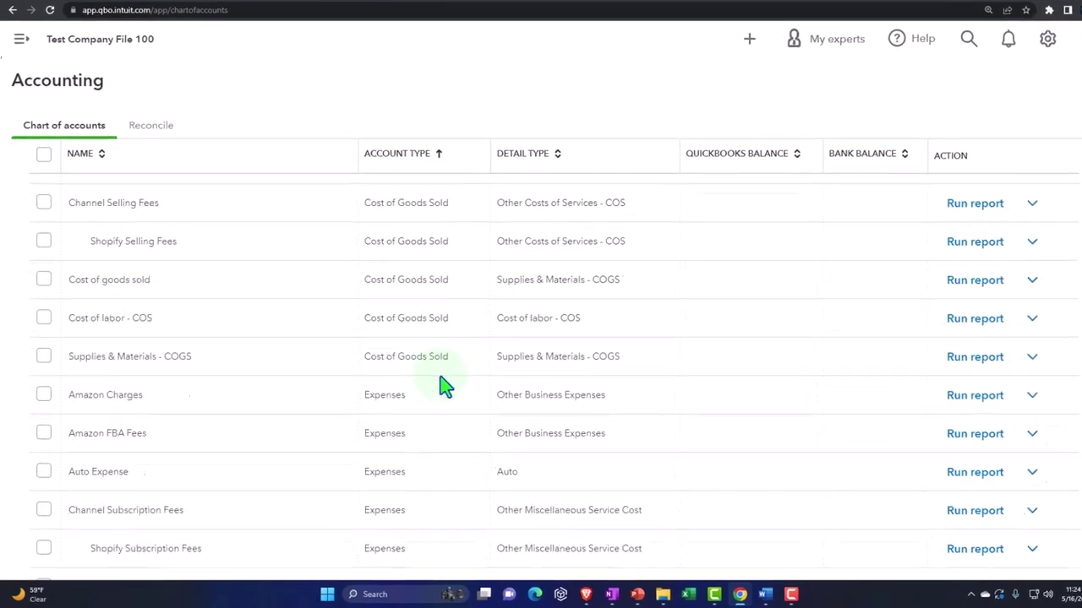
scroll(445, 387, down, 3)
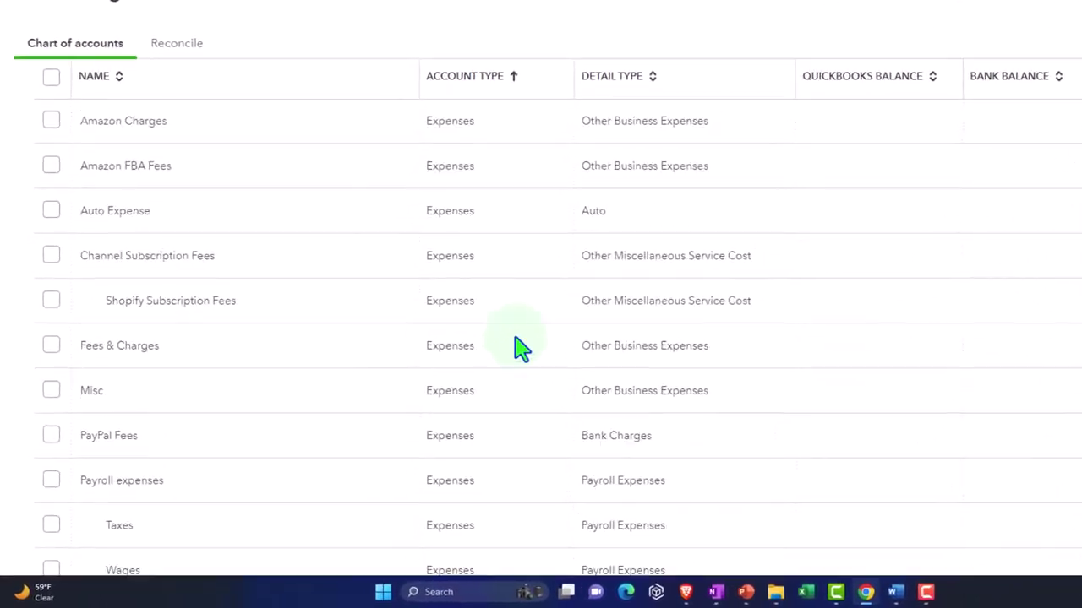
scroll(445, 387, up, 5)
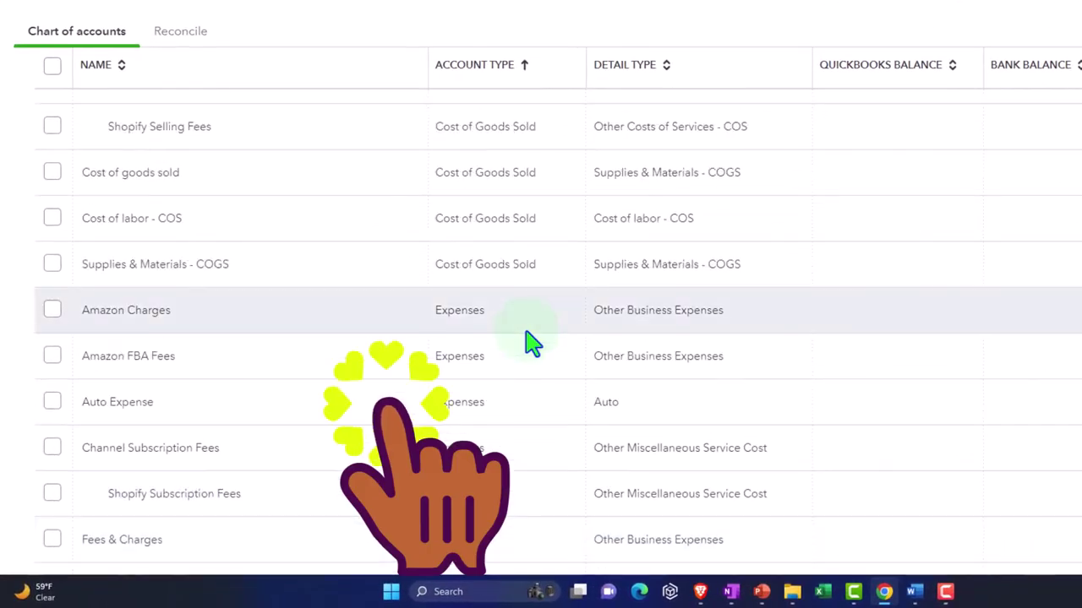
scroll(530, 342, up, 1)
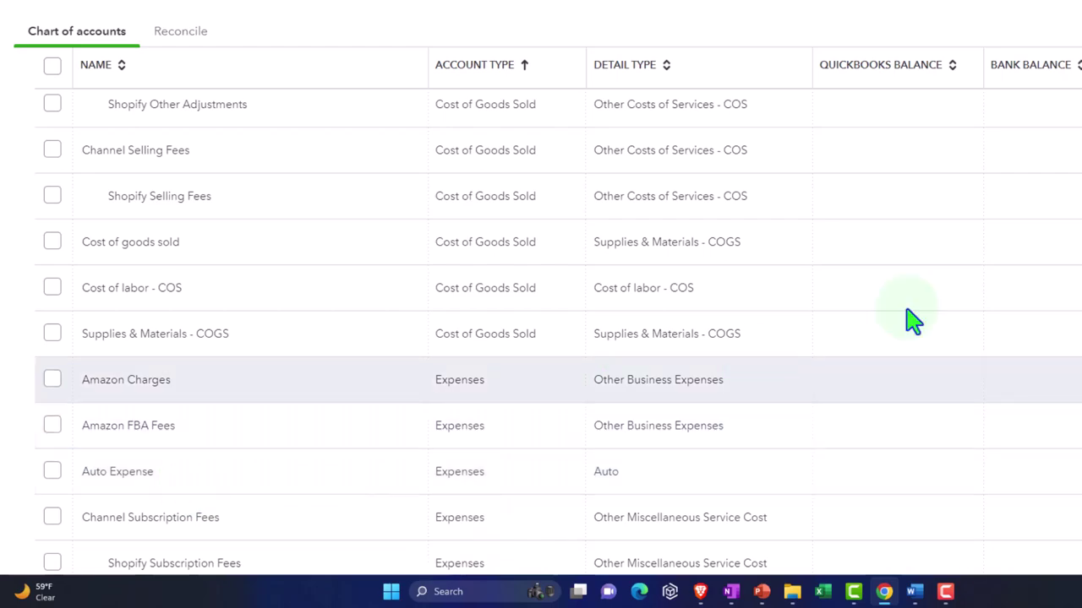
scroll(1014, 284, up, 10)
scroll(1014, 285, up, 5)
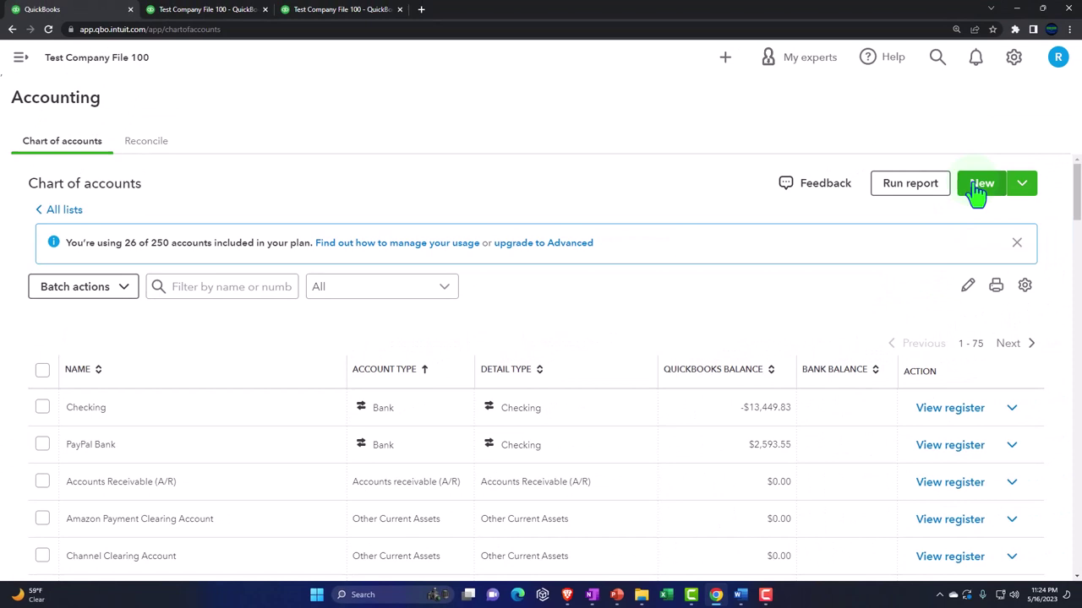
- Start another new account of the Expenses type and file it under the Auto Expense account
click(979, 186)
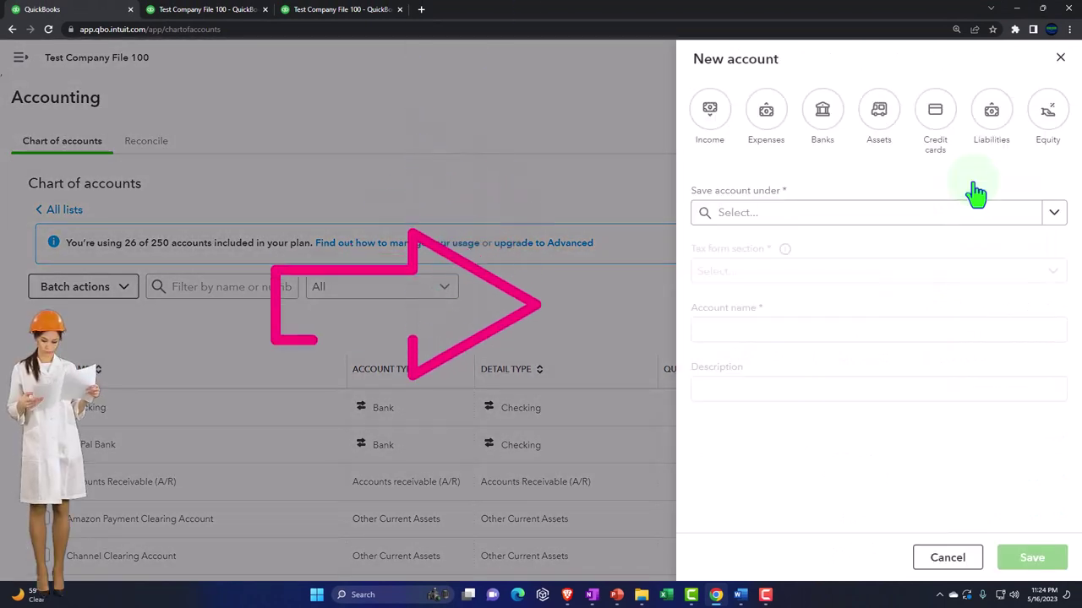
click(766, 111)
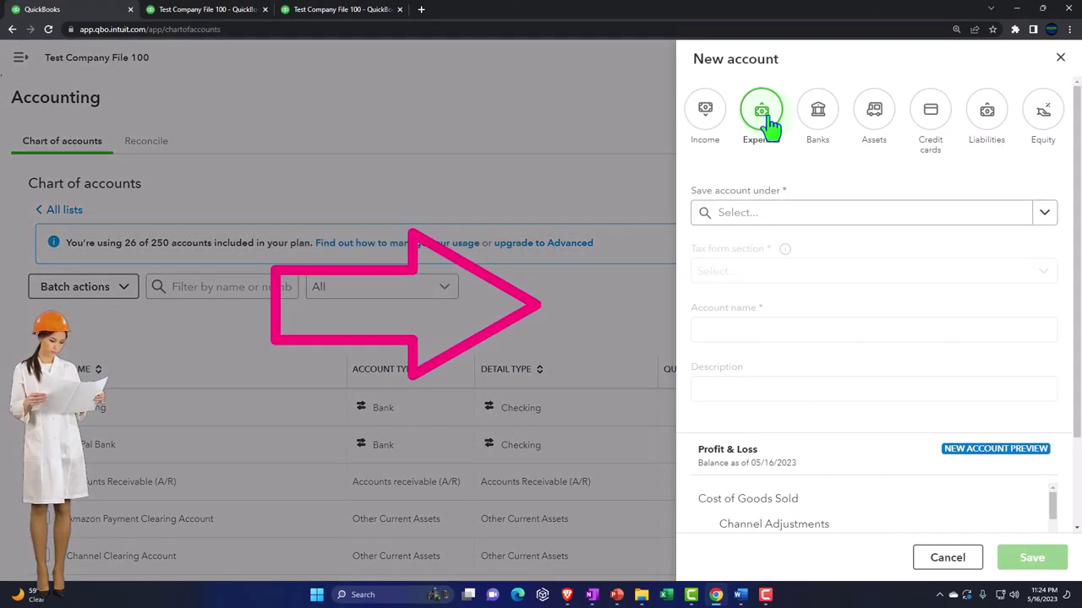
click(1046, 218)
scroll(929, 285, down, 4)
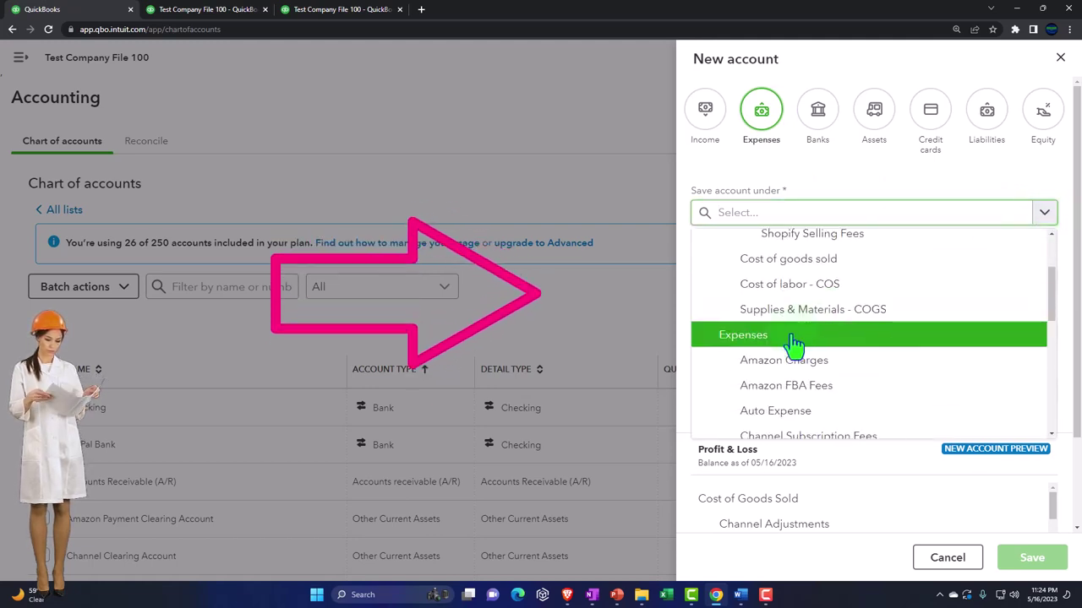
click(795, 338)
click(1043, 216)
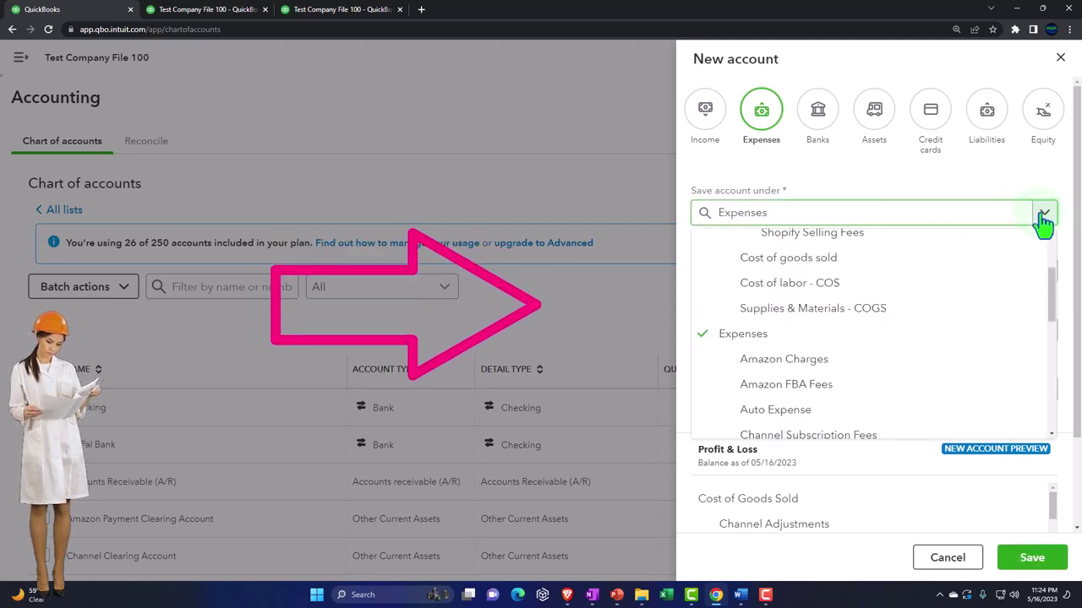
scroll(958, 326, down, 1)
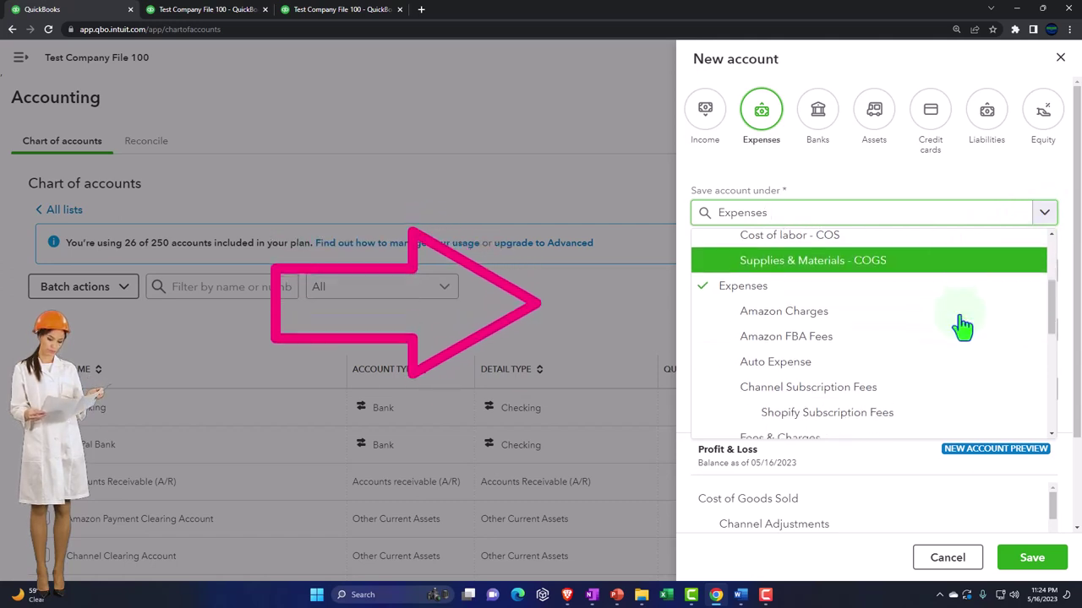
click(817, 360)
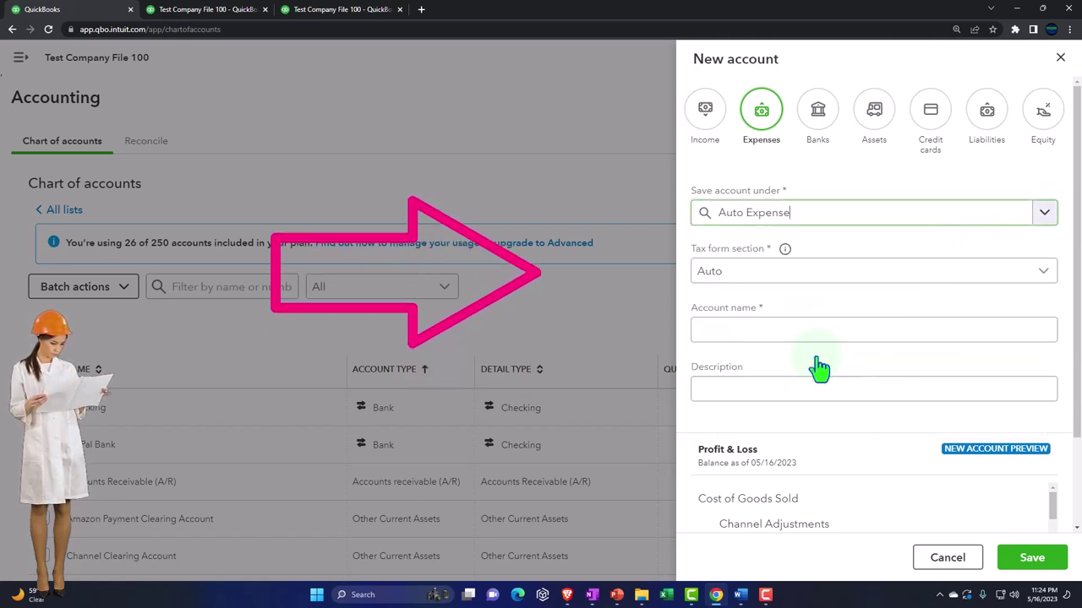
- Name the subaccount Garage Rent, check its placement in the Profit & Loss preview, and save it
click(734, 328)
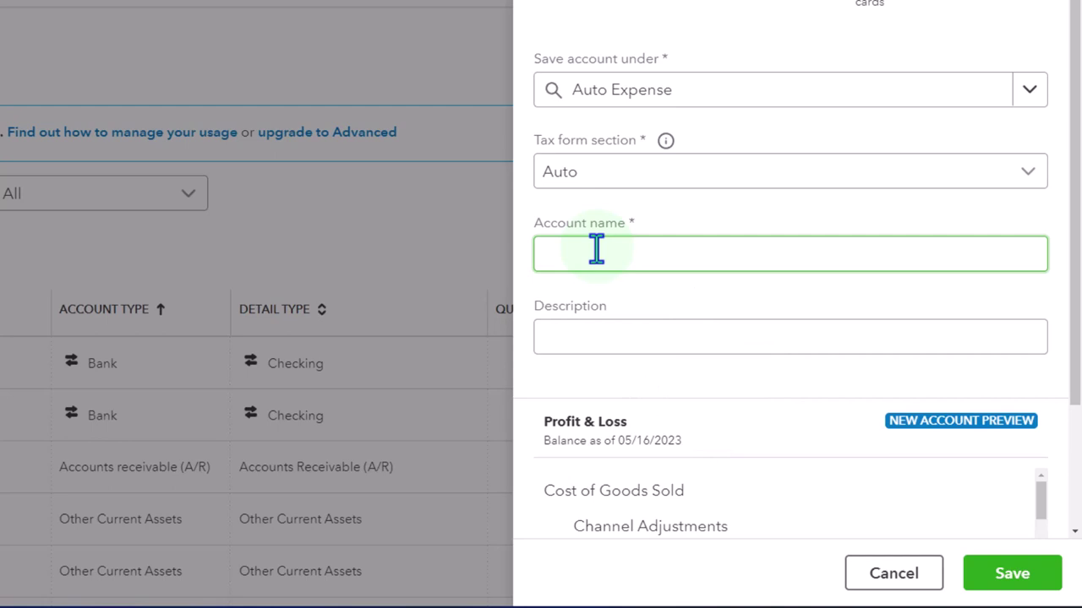
text(Gar)
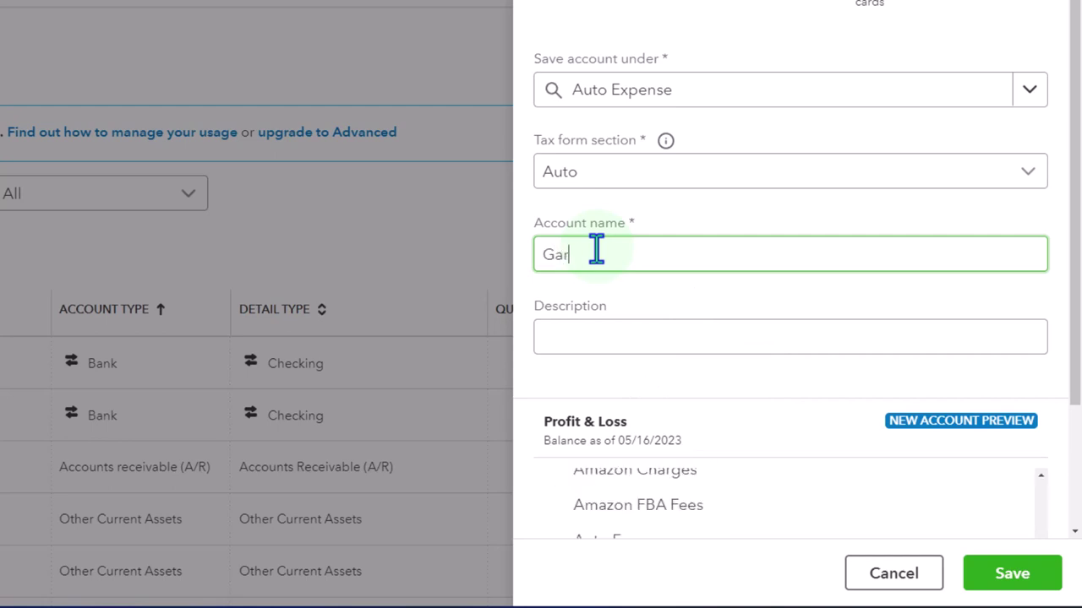
text(age Rent)
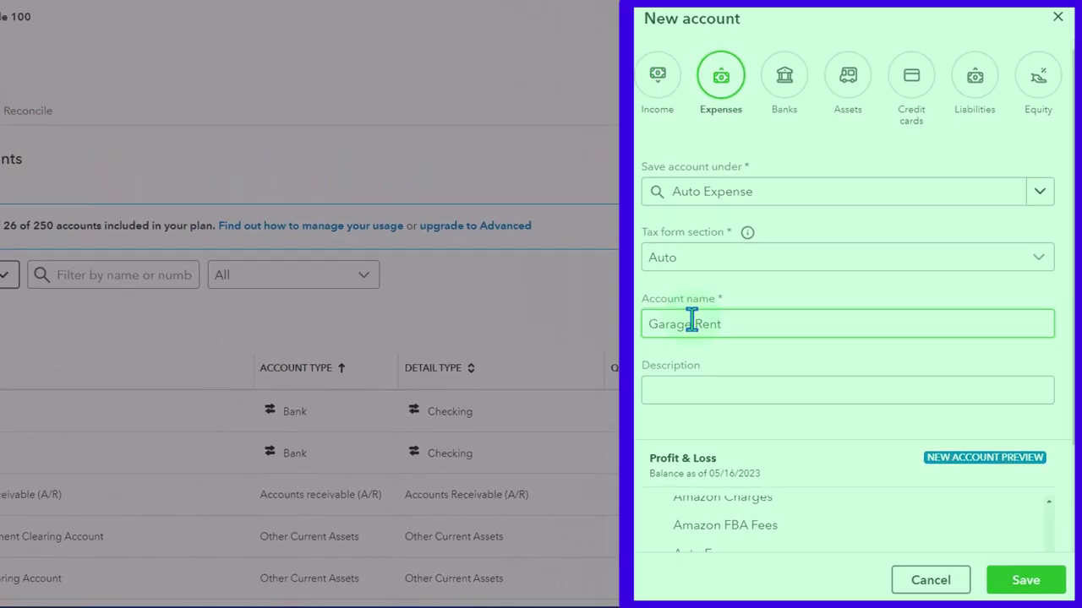
scroll(714, 304, down, 2)
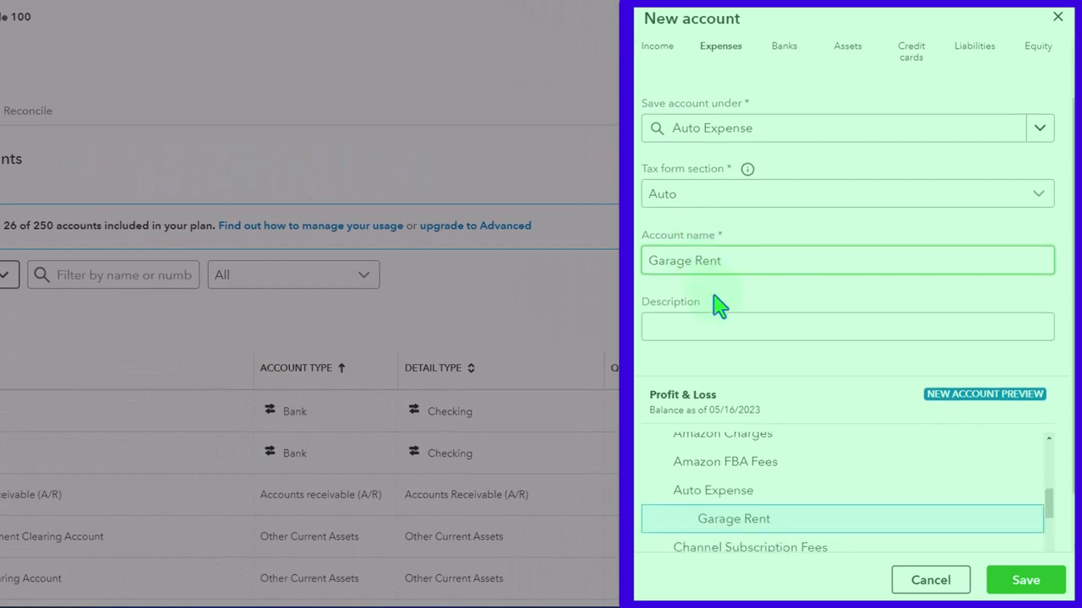
scroll(714, 304, down, 2)
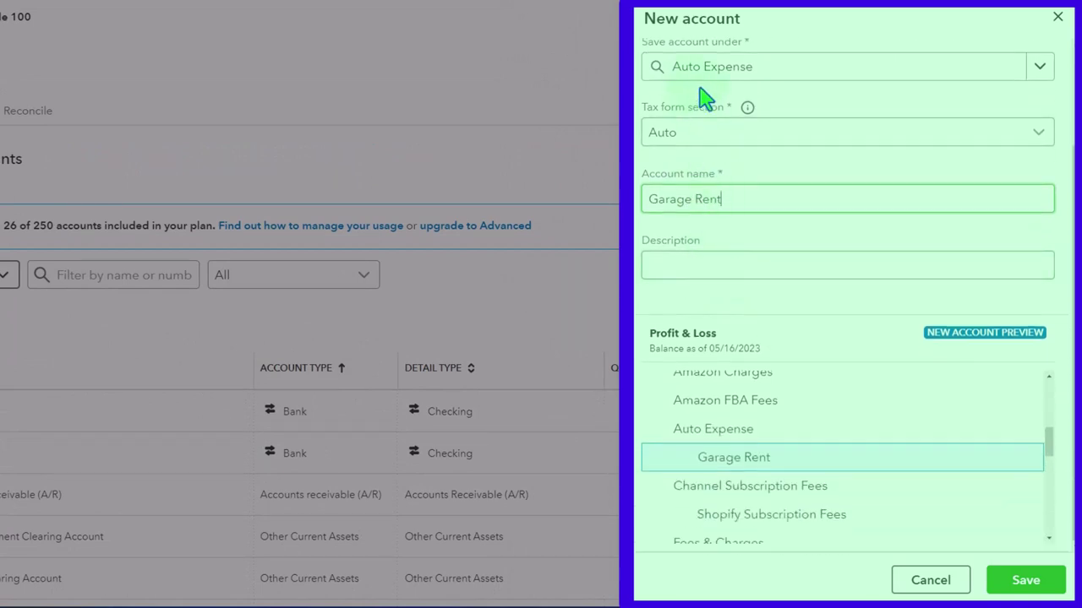
click(1025, 580)
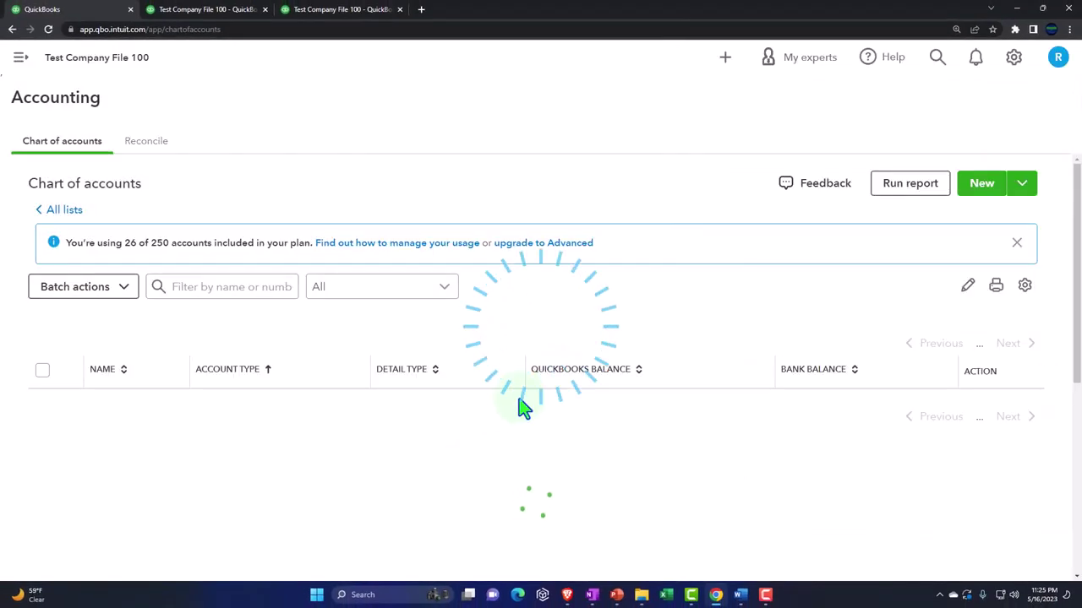
- Check the chart of accounts for the Garage Rent subaccount beneath Auto Expense
scroll(271, 398, down, 10)
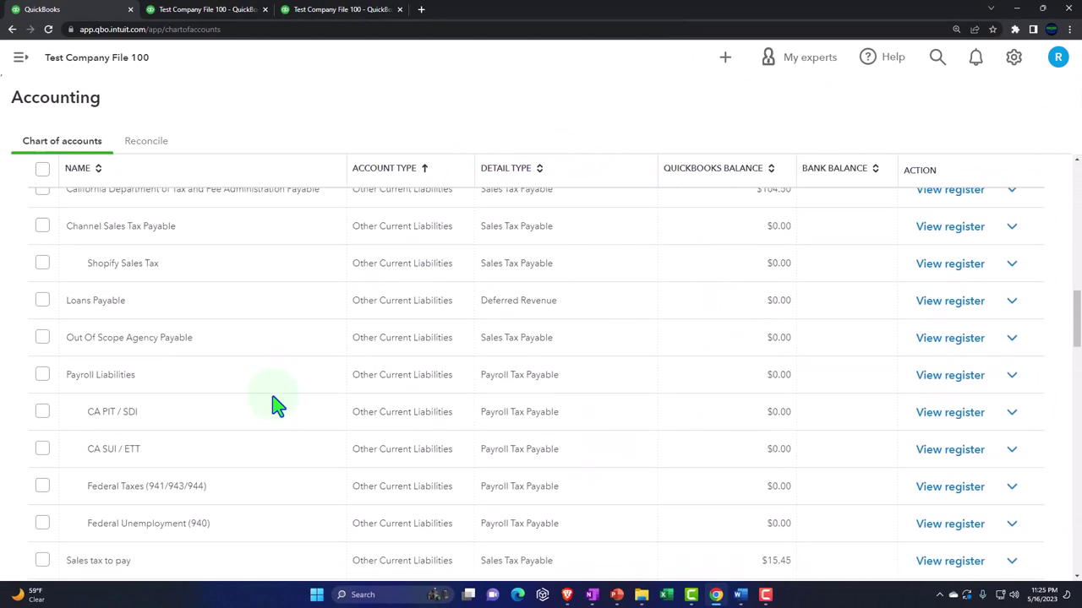
scroll(274, 405, down, 7)
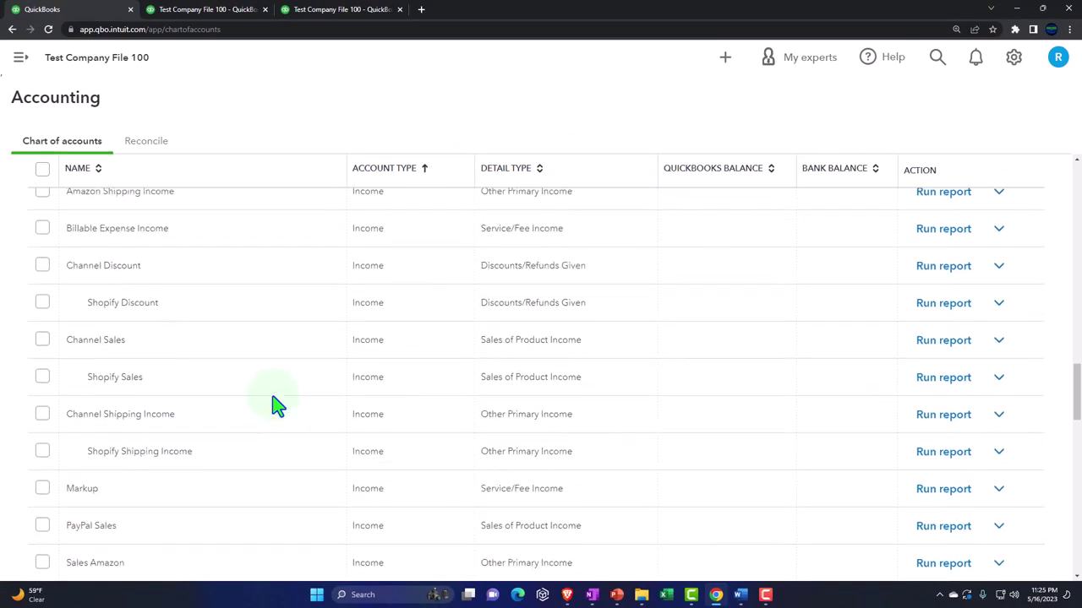
scroll(275, 405, down, 9)
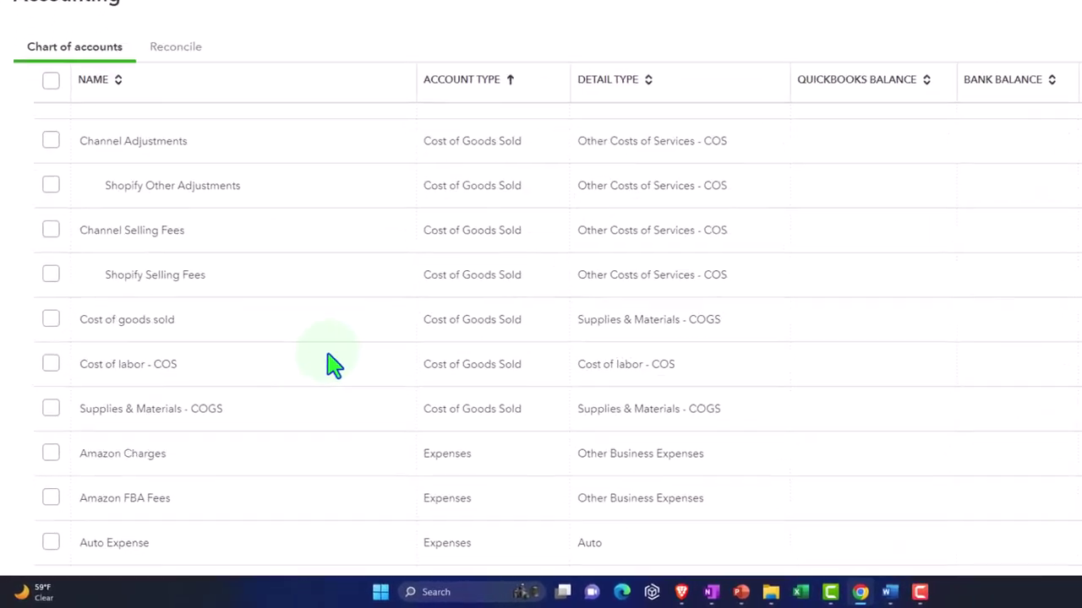
scroll(336, 362, down, 3)
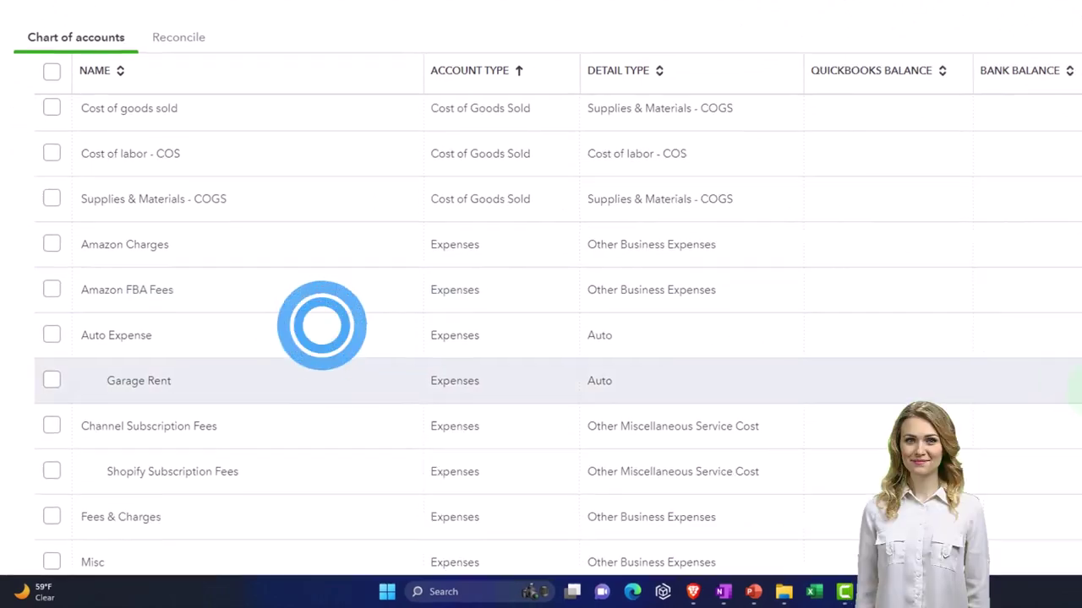
scroll(929, 359, up, 15)
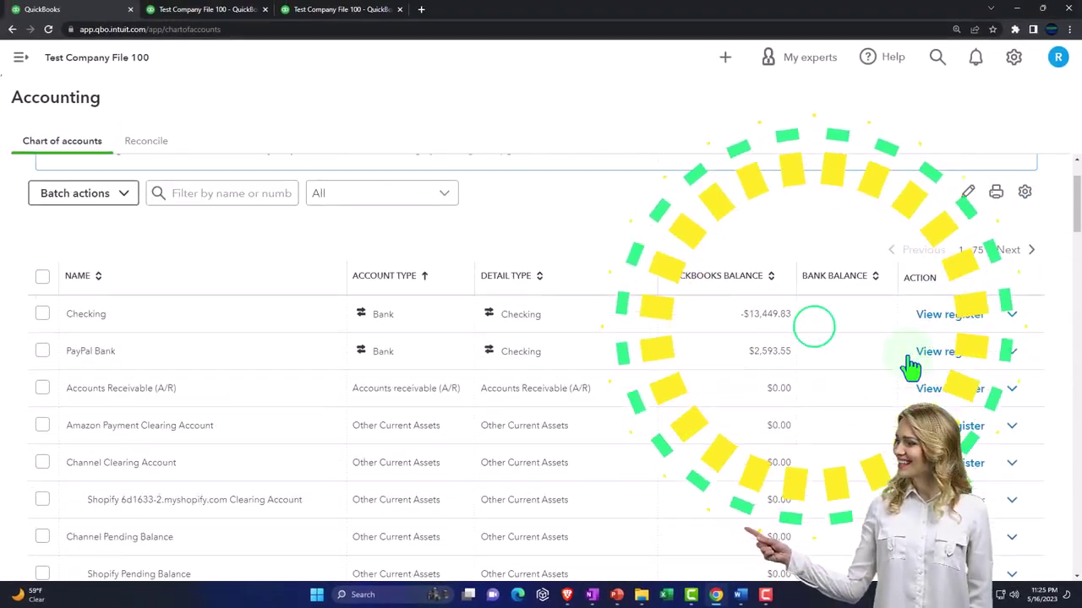
scroll(913, 355, up, 2)
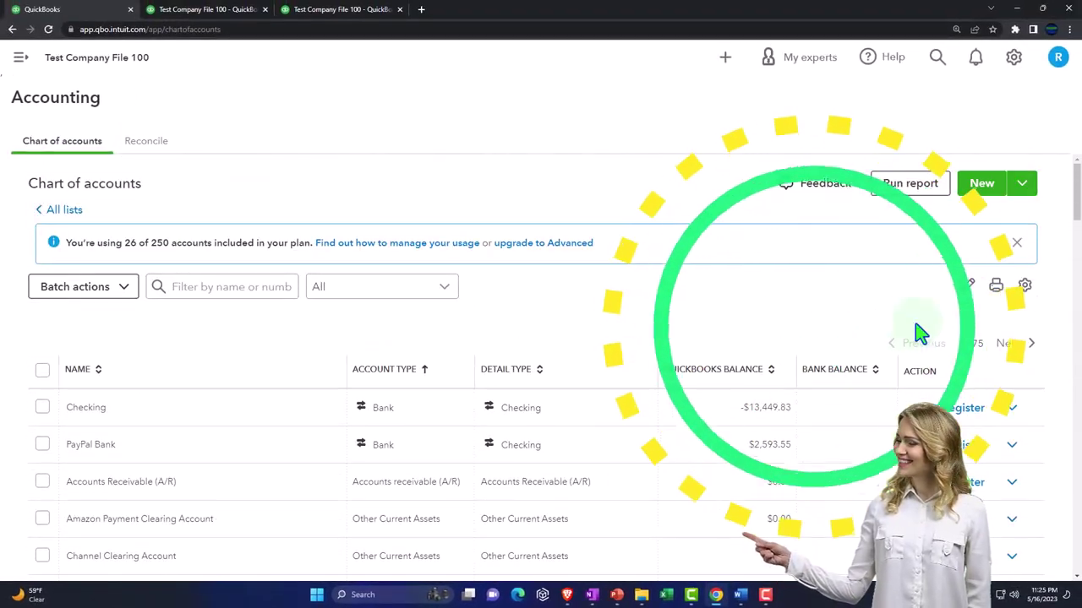
- Start a new account of the Expenses type and file it under Auto Expense
click(982, 184)
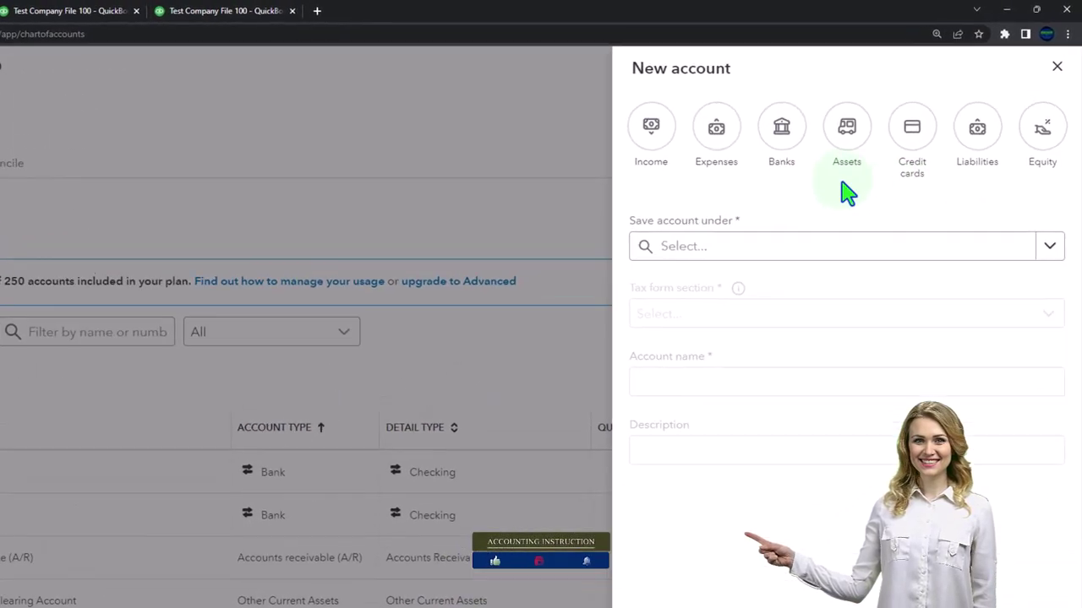
click(778, 127)
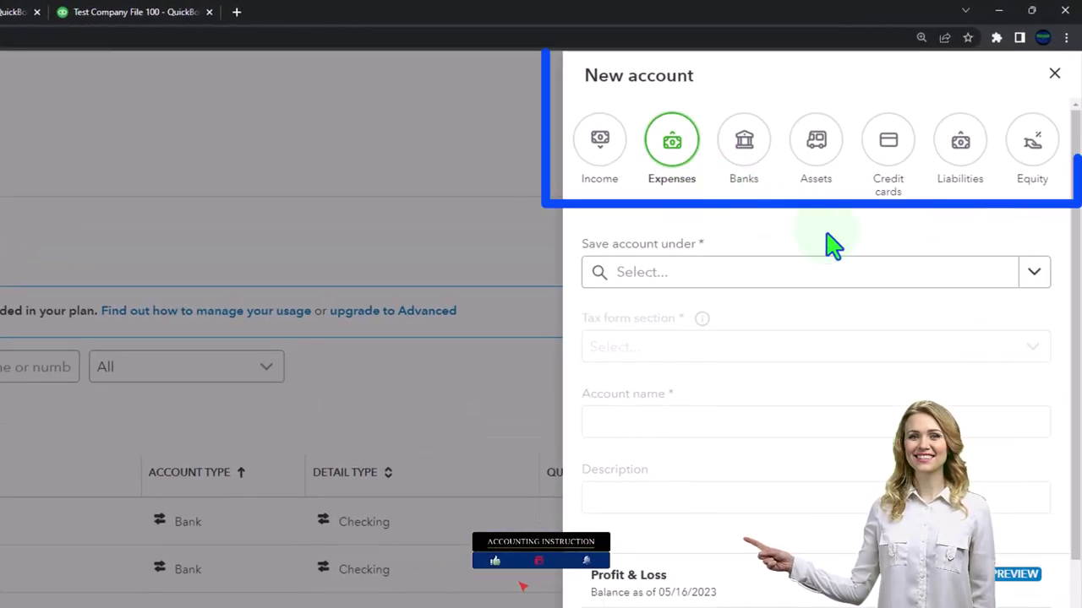
click(1034, 283)
scroll(885, 376, down, 3)
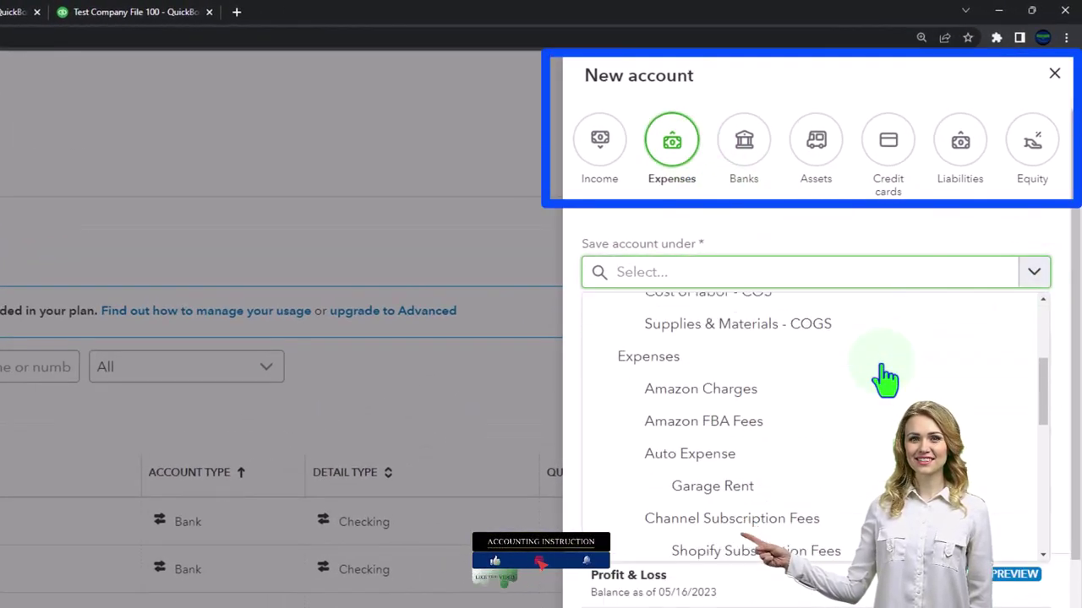
click(773, 454)
- Name the subaccount Gas, check its placement in the Profit & Loss preview, and save it
click(685, 420)
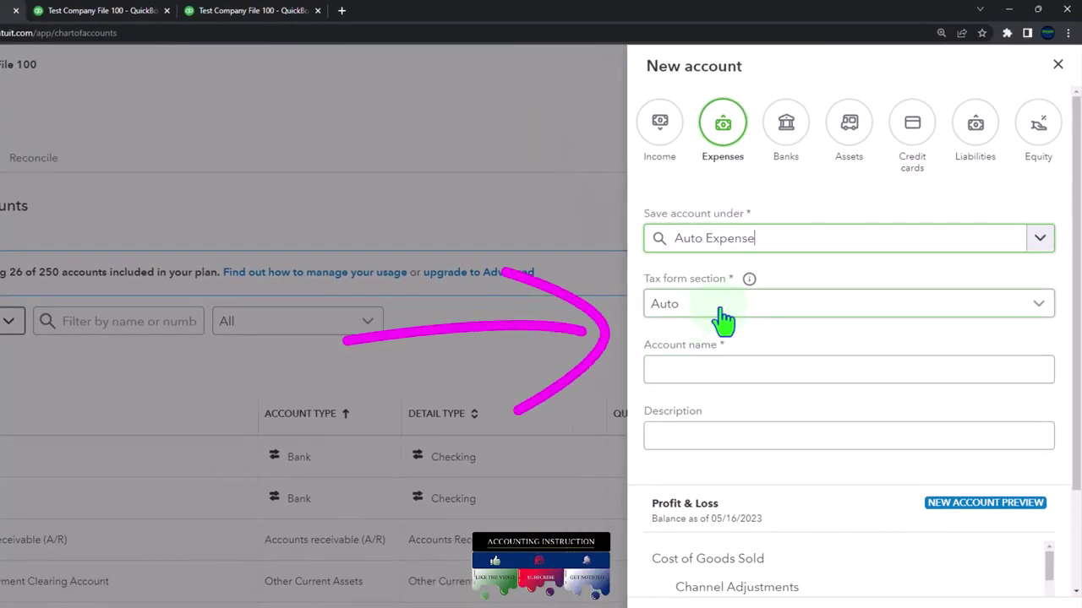
click(700, 369)
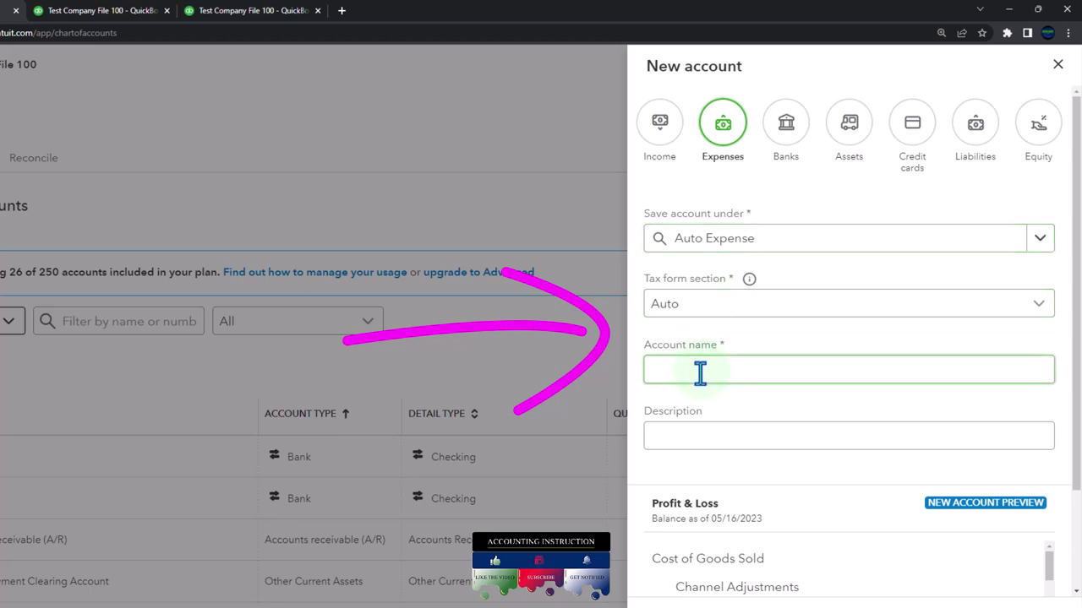
text(Gass)
key(BackSpace)
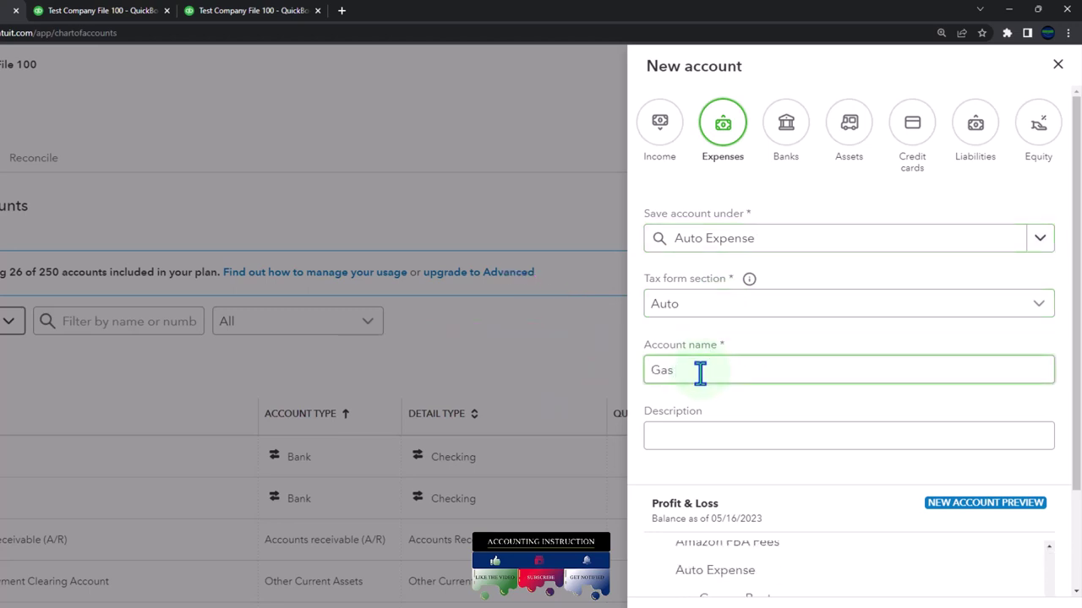
scroll(699, 369, down, 1)
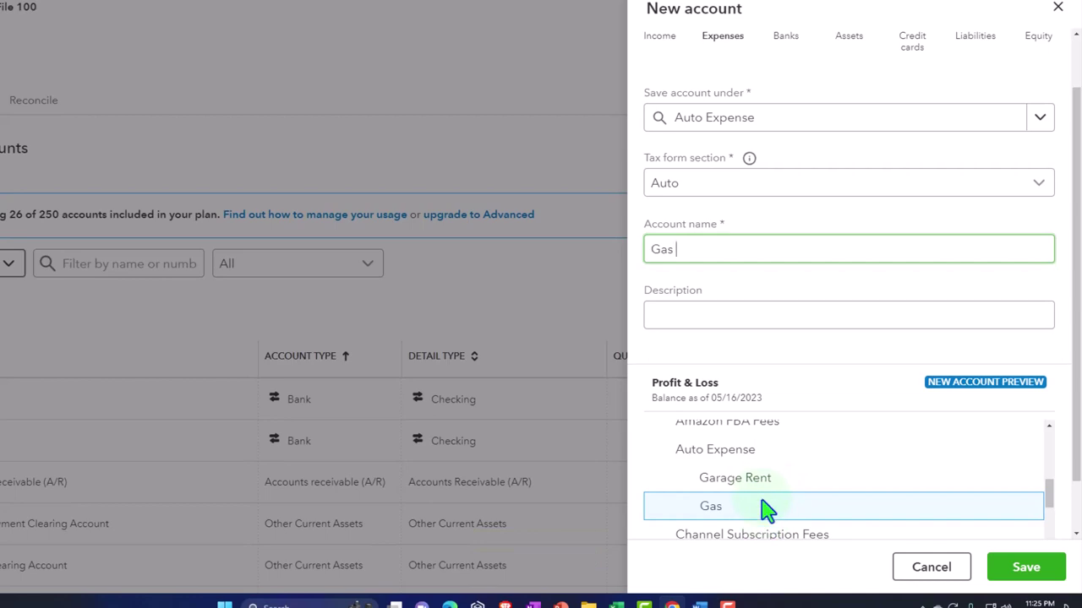
click(1021, 572)
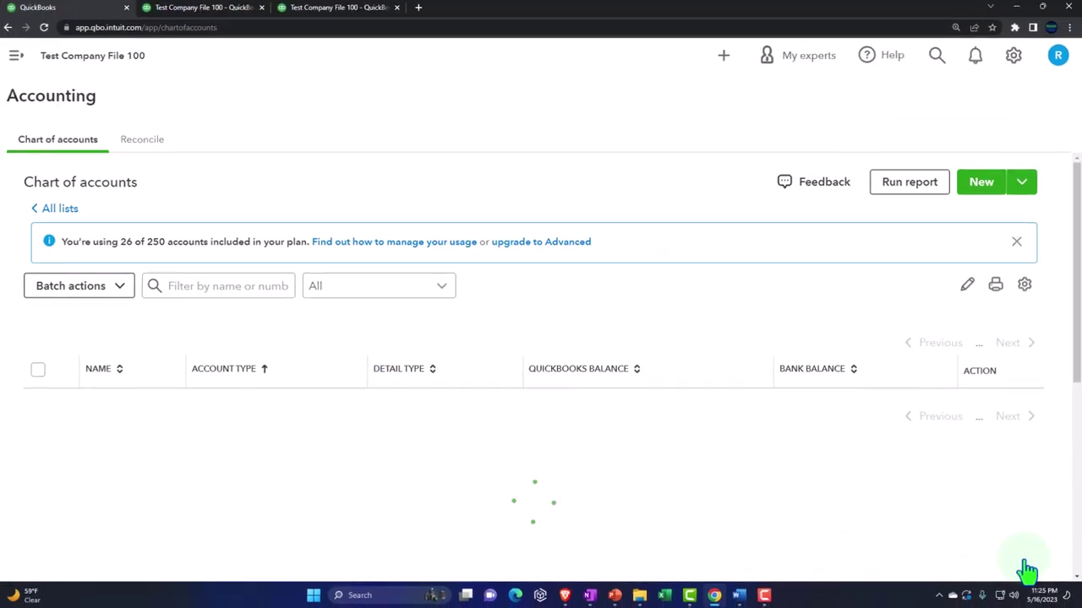
- Start another Expenses account and choose Auto Expense as the account to save it under
click(980, 182)
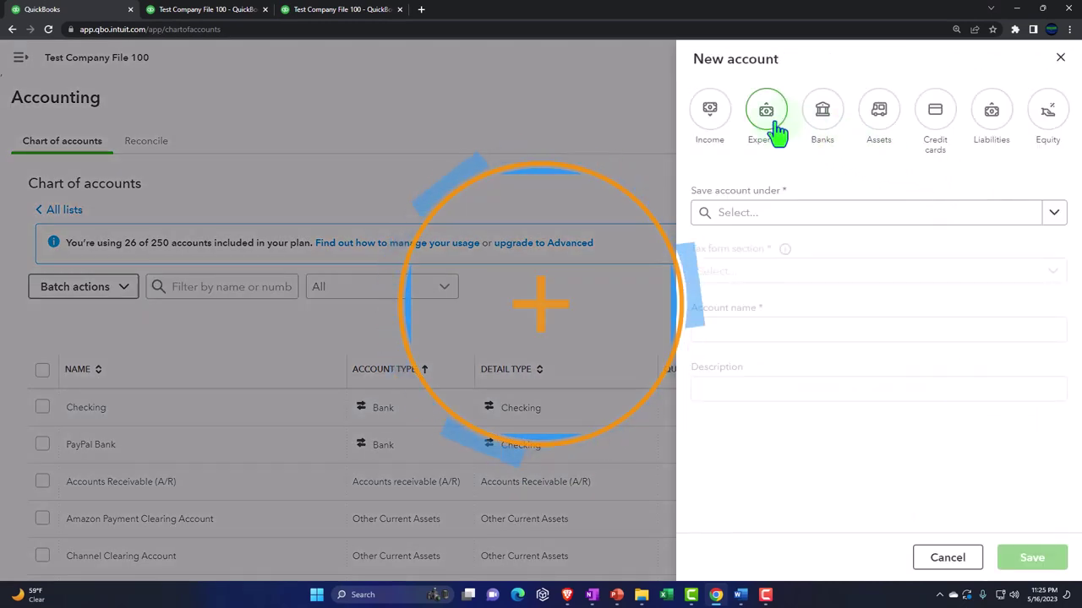
click(776, 131)
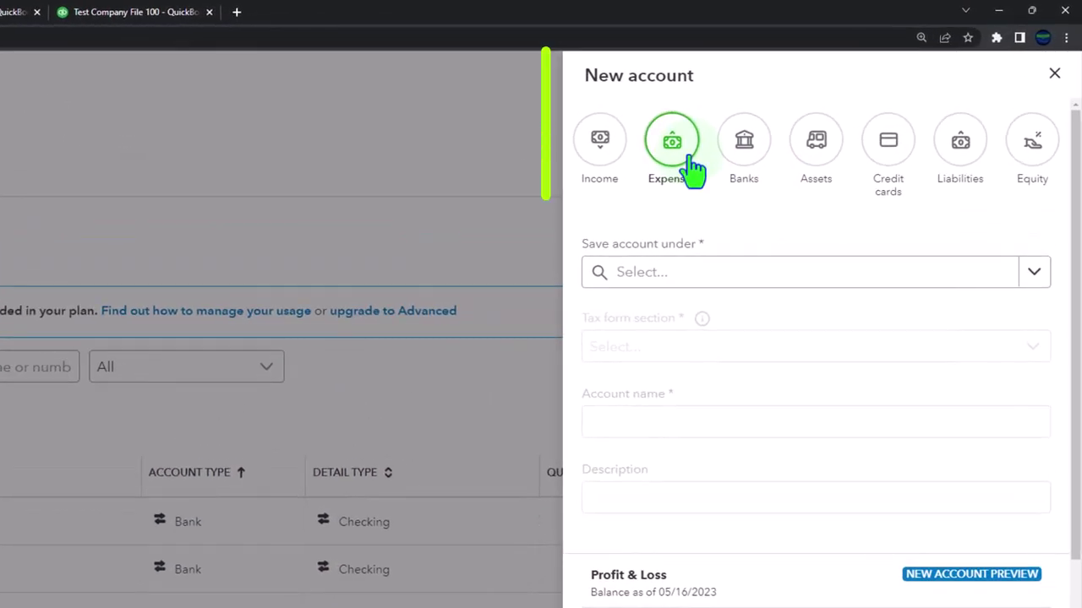
click(1034, 274)
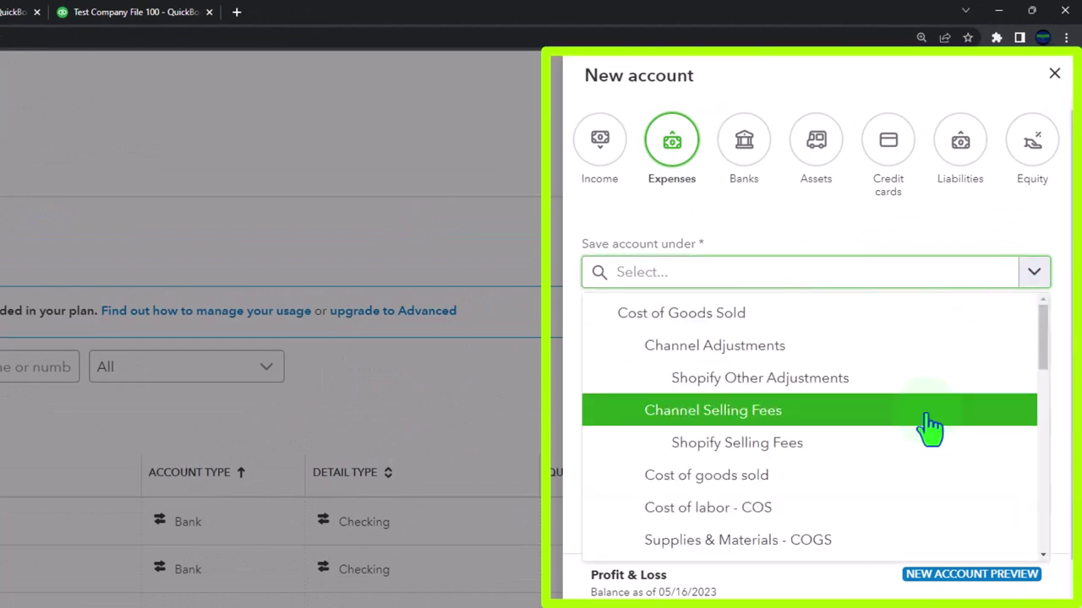
scroll(929, 427, down, 1)
scroll(921, 429, down, 1)
scroll(857, 437, up, 2)
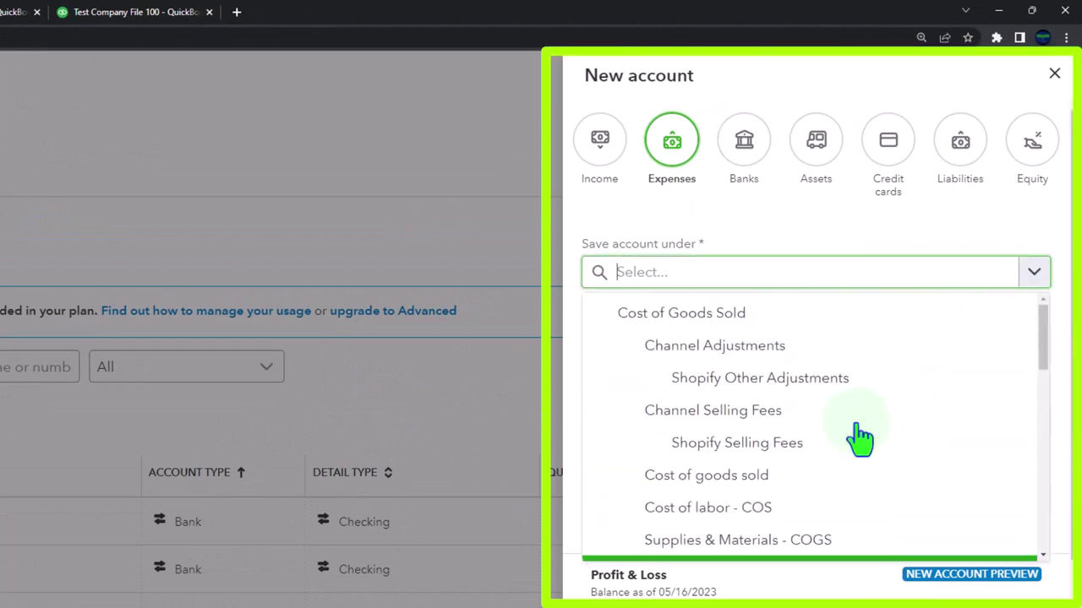
scroll(859, 438, down, 2)
scroll(859, 438, down, 3)
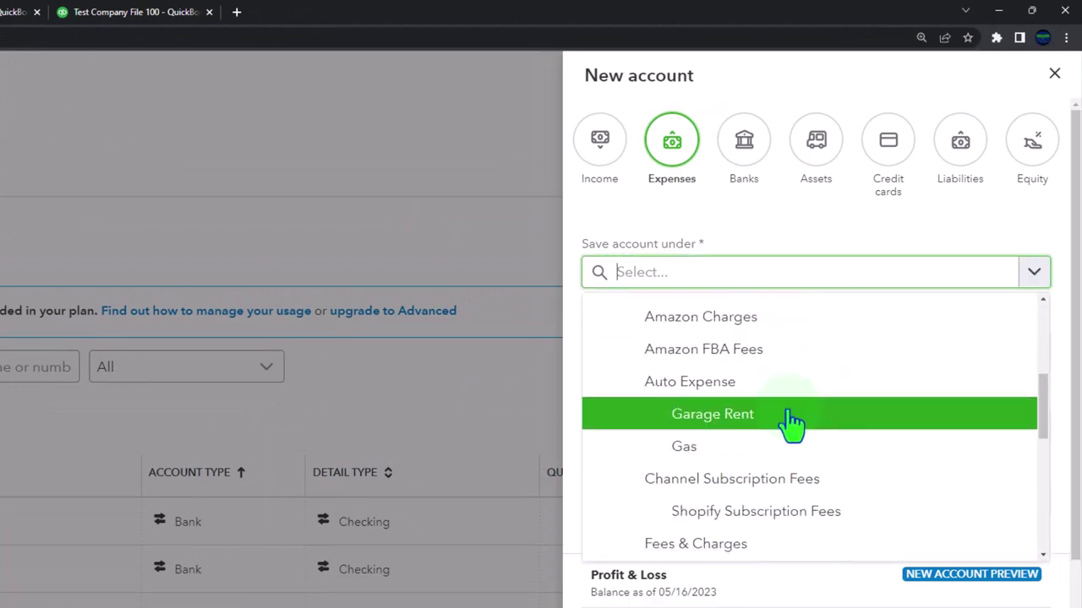
click(727, 390)
- Name the subaccount Insurance - Auto, check its placement in the Profit & Loss preview, and save it
click(679, 409)
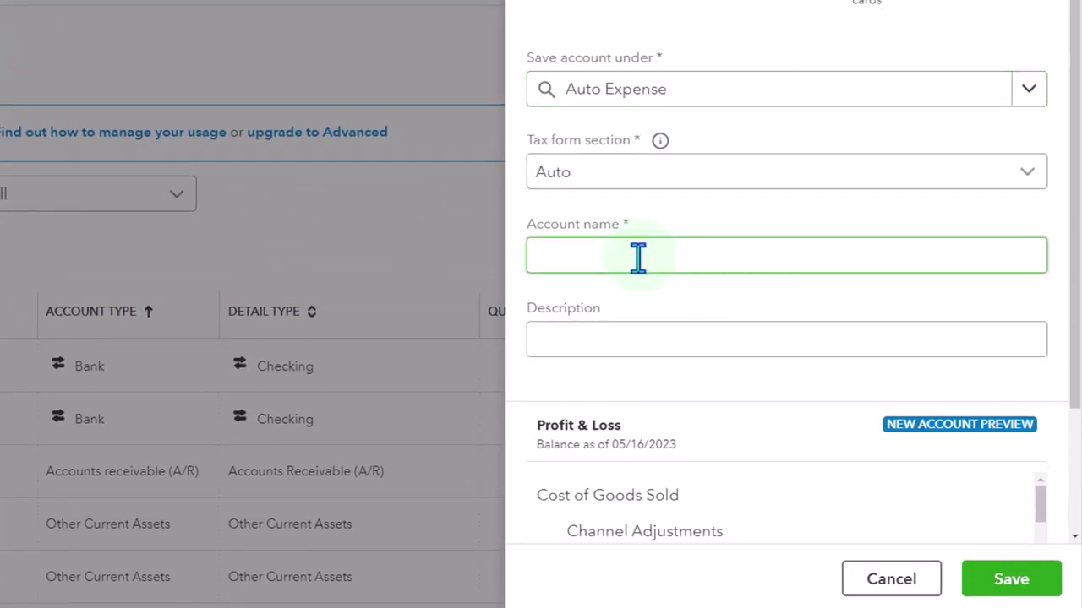
text(In)
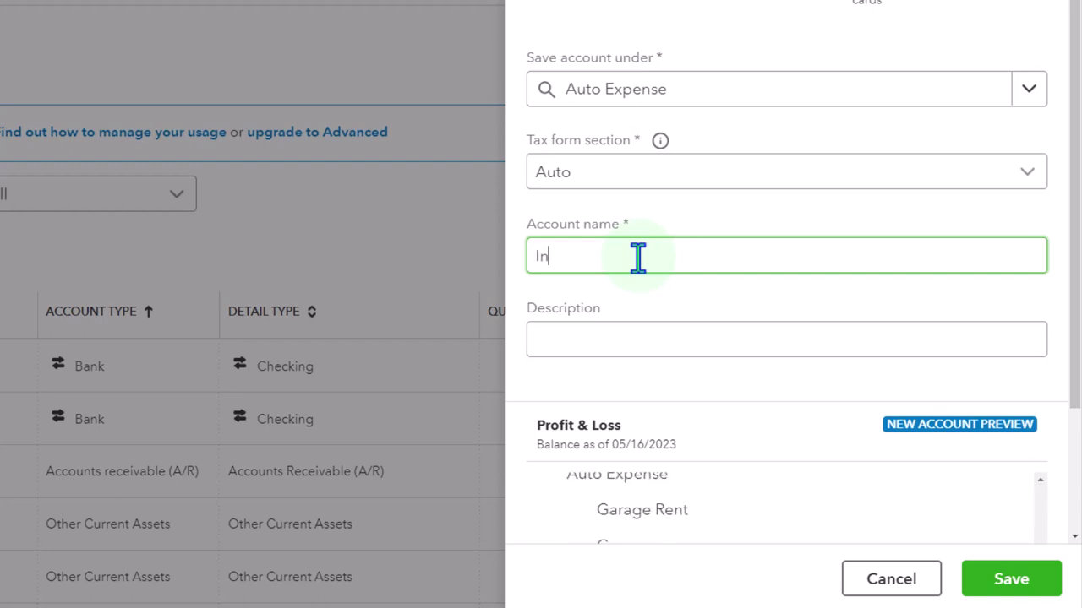
text(surance )
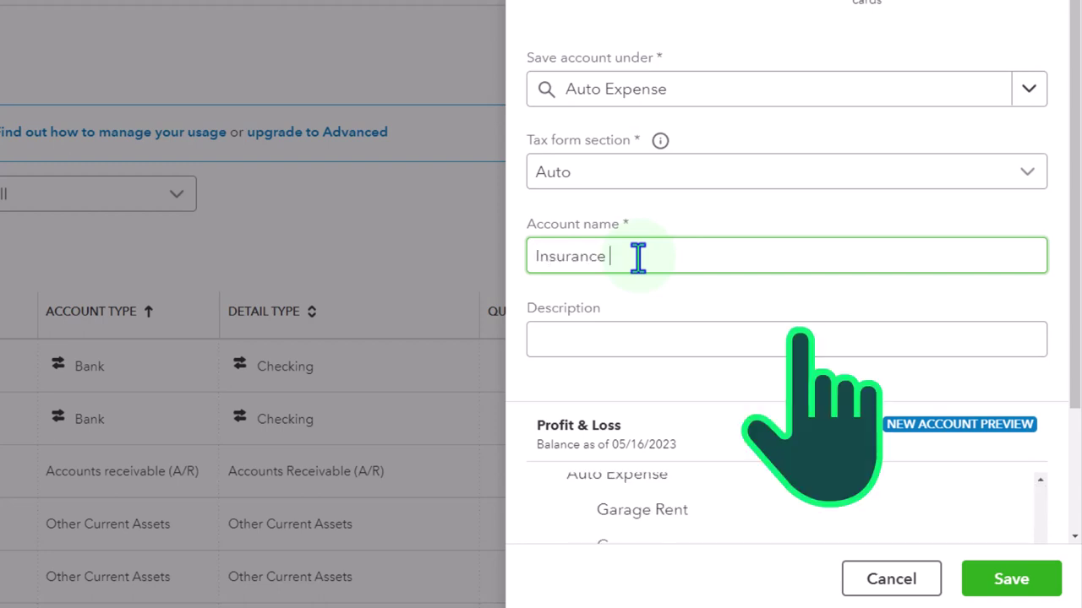
text(- Auto)
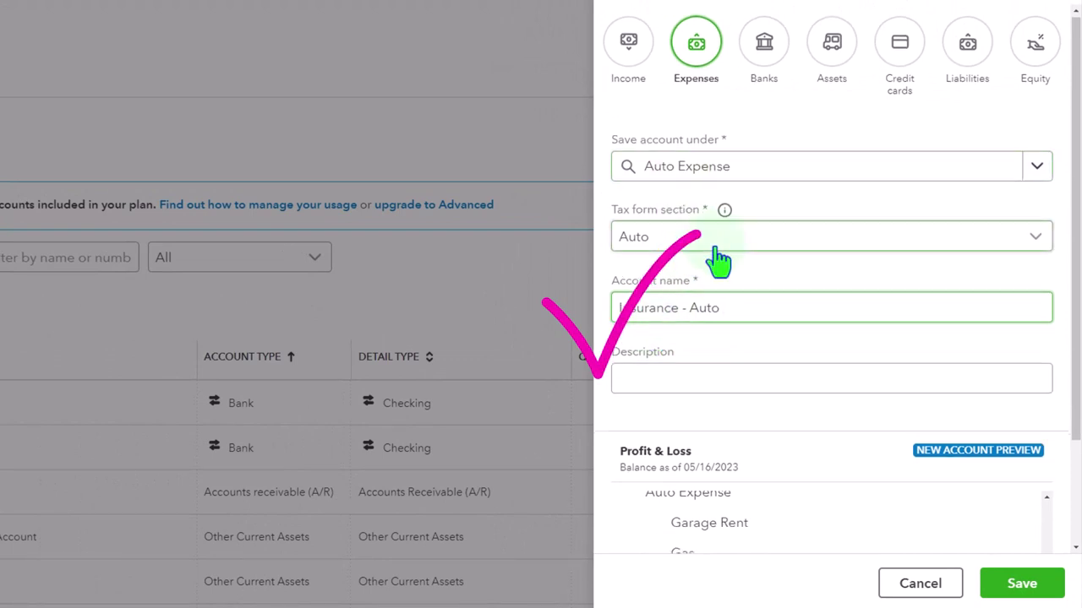
scroll(717, 259, down, 2)
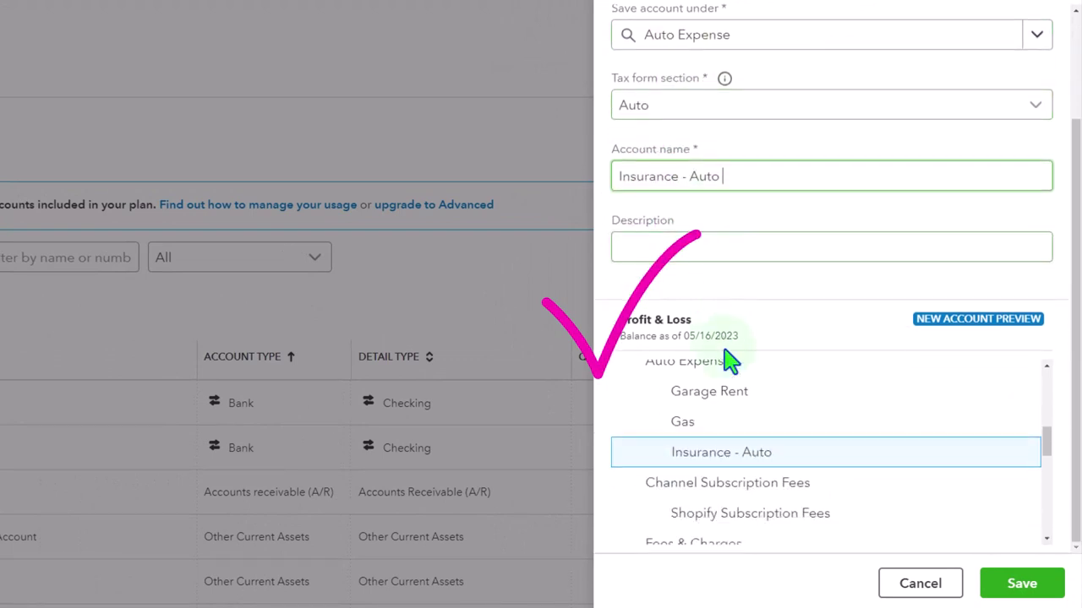
click(1026, 586)
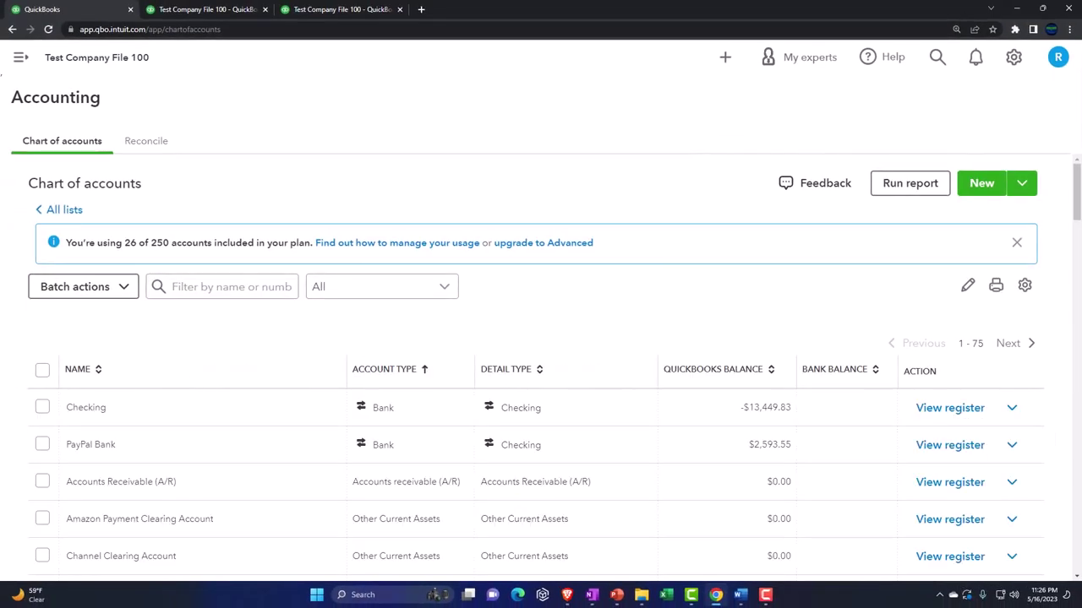
- Create a further new account of the Expenses type with Auto Expense as its parent account
click(991, 193)
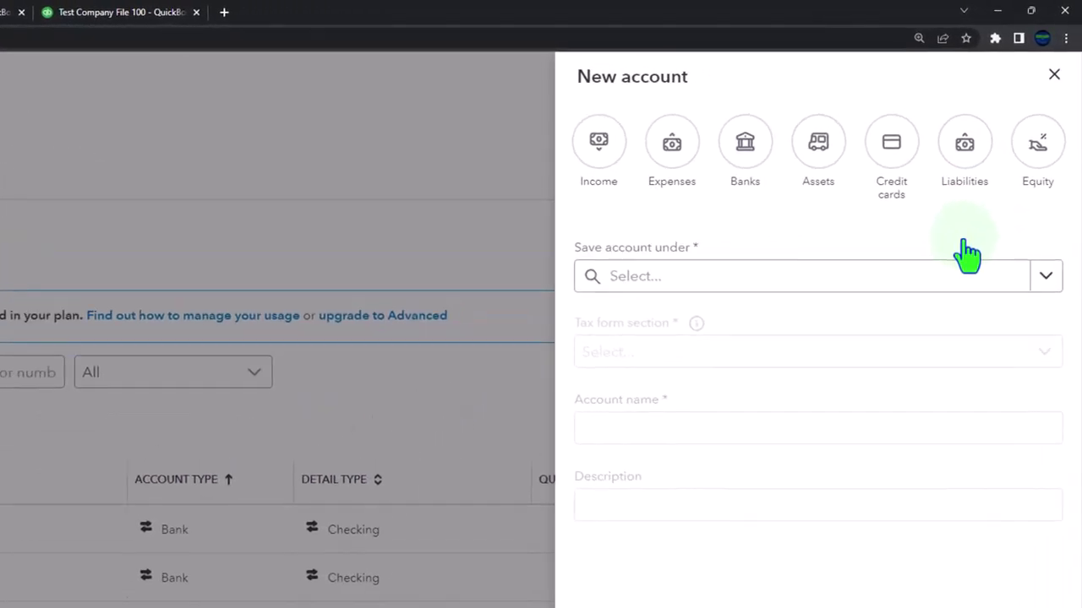
click(684, 165)
click(1032, 279)
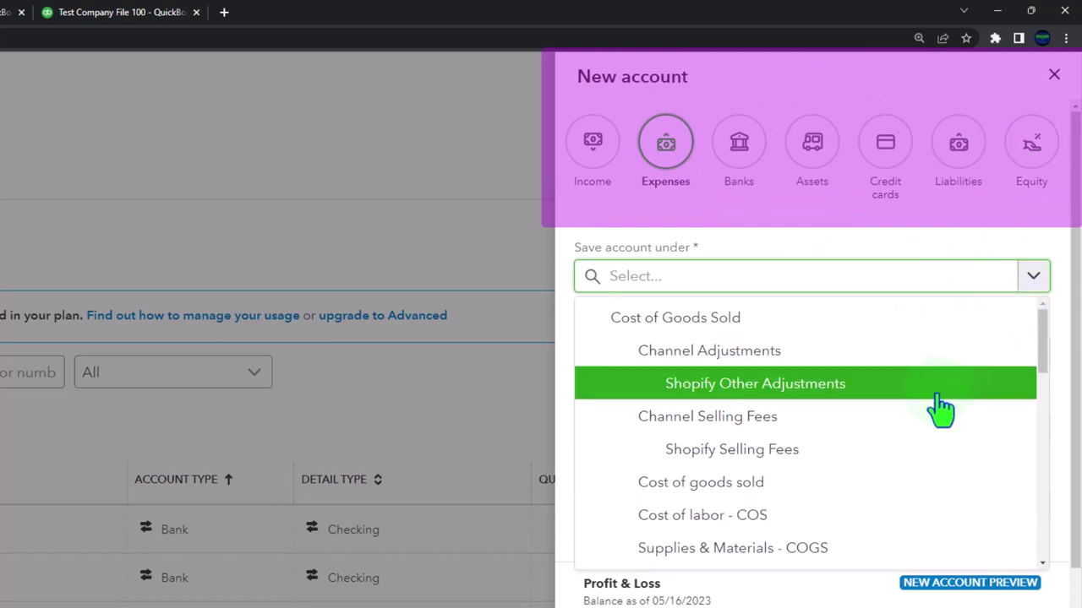
scroll(938, 410, down, 4)
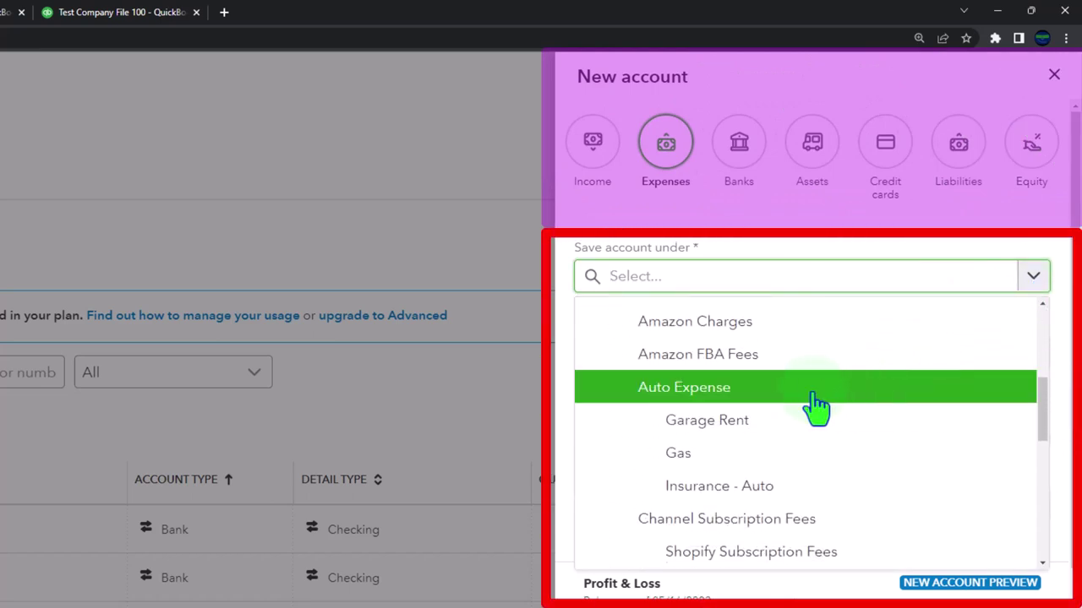
click(792, 405)
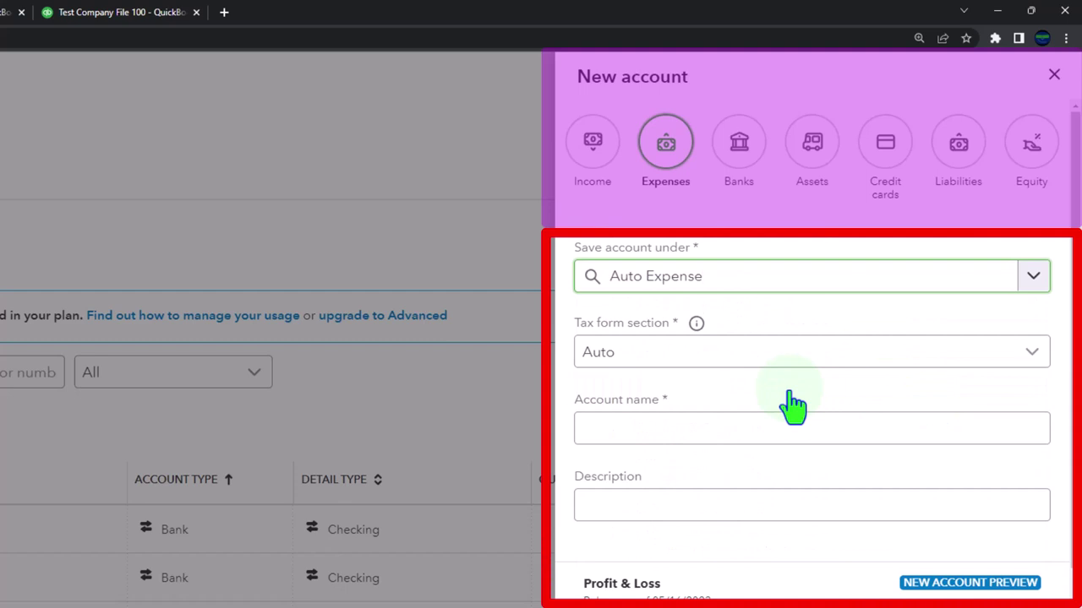
- Name the subaccount Licenses, check its placement in the Profit & Loss preview, and save it
click(647, 436)
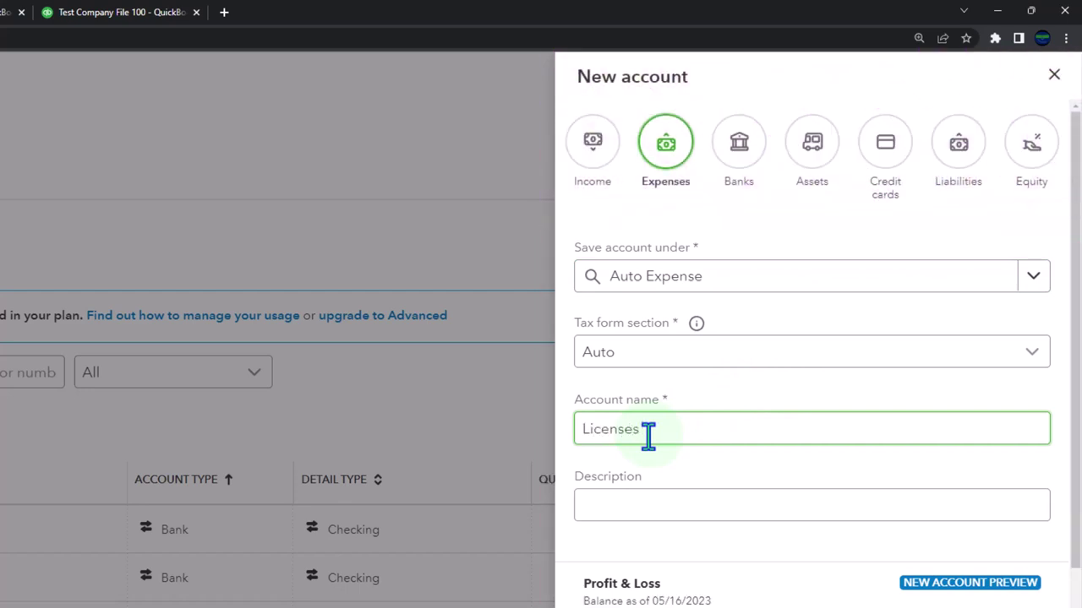
scroll(685, 296, down, 1)
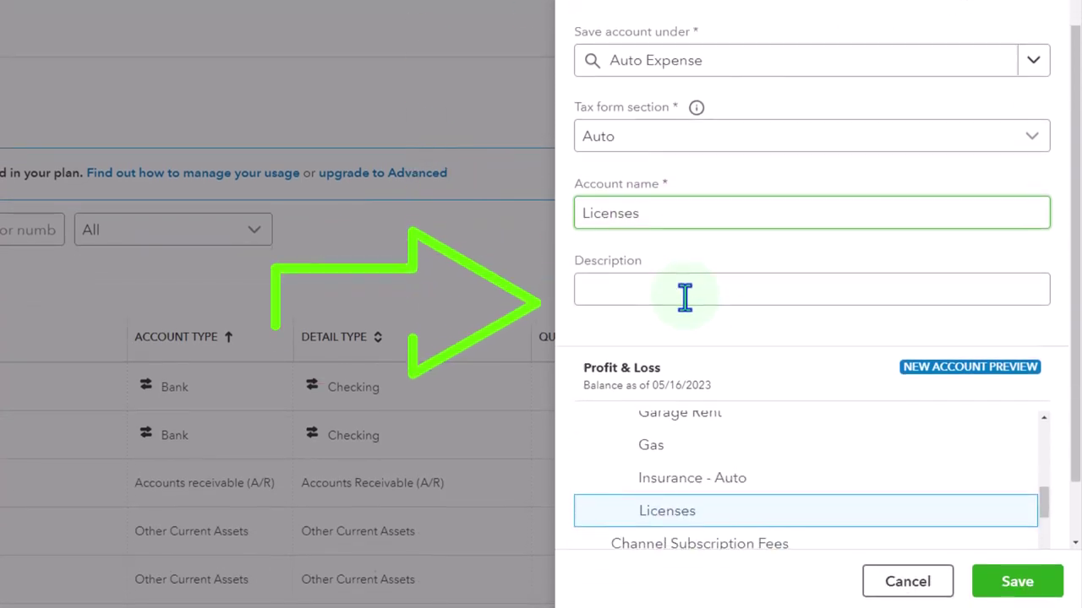
click(1012, 583)
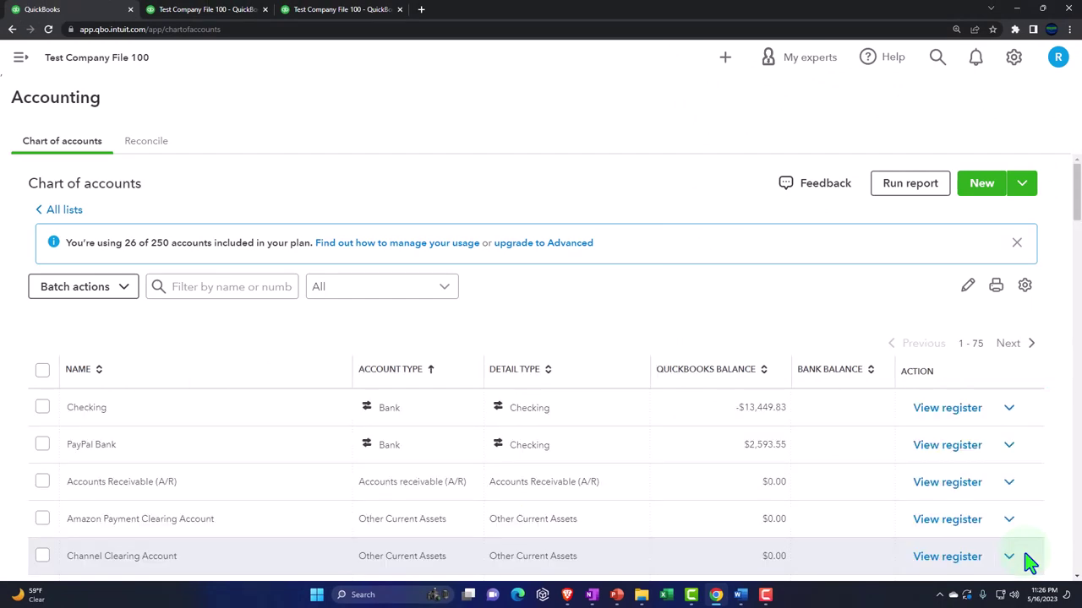
- Create and save an Expenses account named Oil as a subaccount of Auto Expense
click(980, 184)
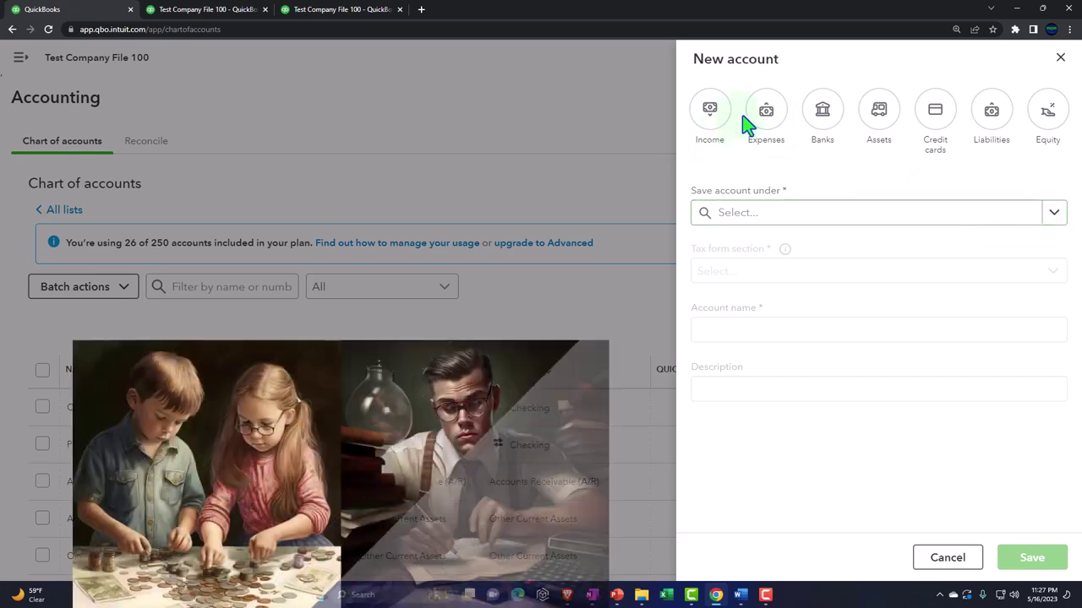
click(755, 118)
click(1046, 216)
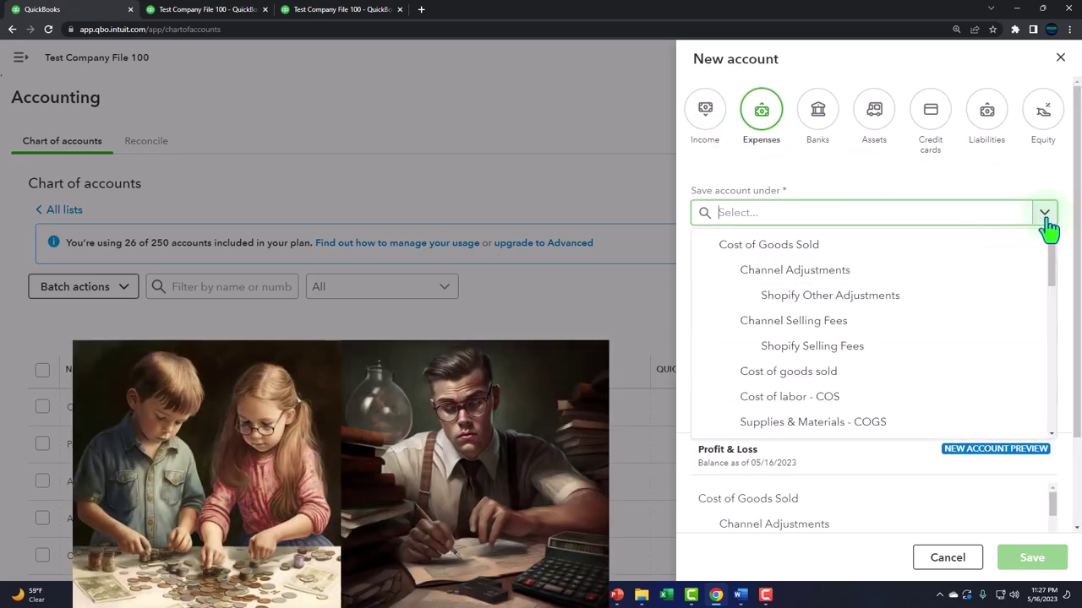
scroll(965, 343, down, 5)
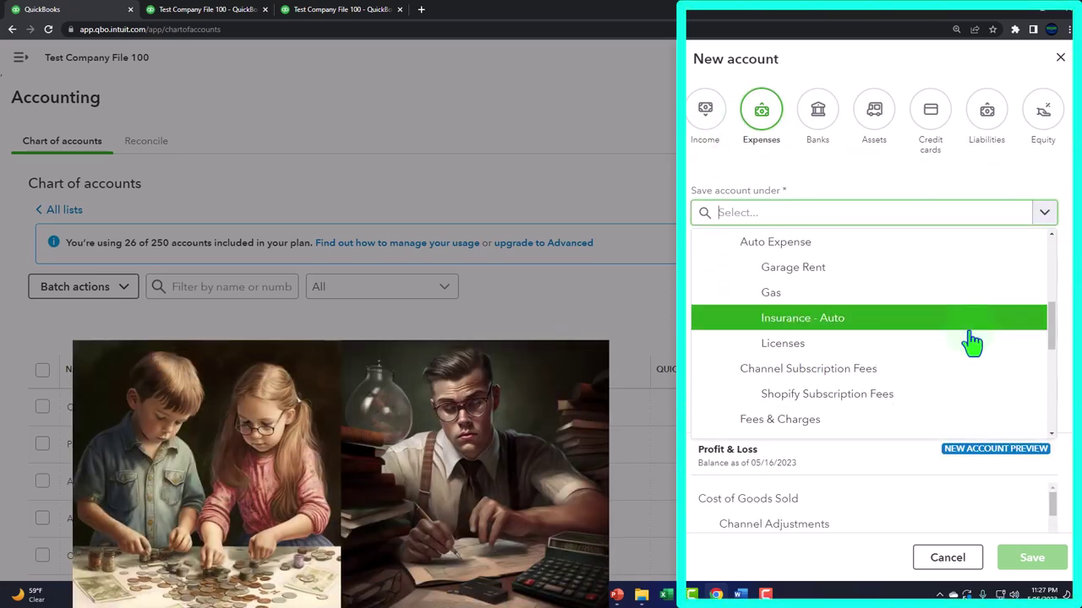
scroll(946, 347, up, 2)
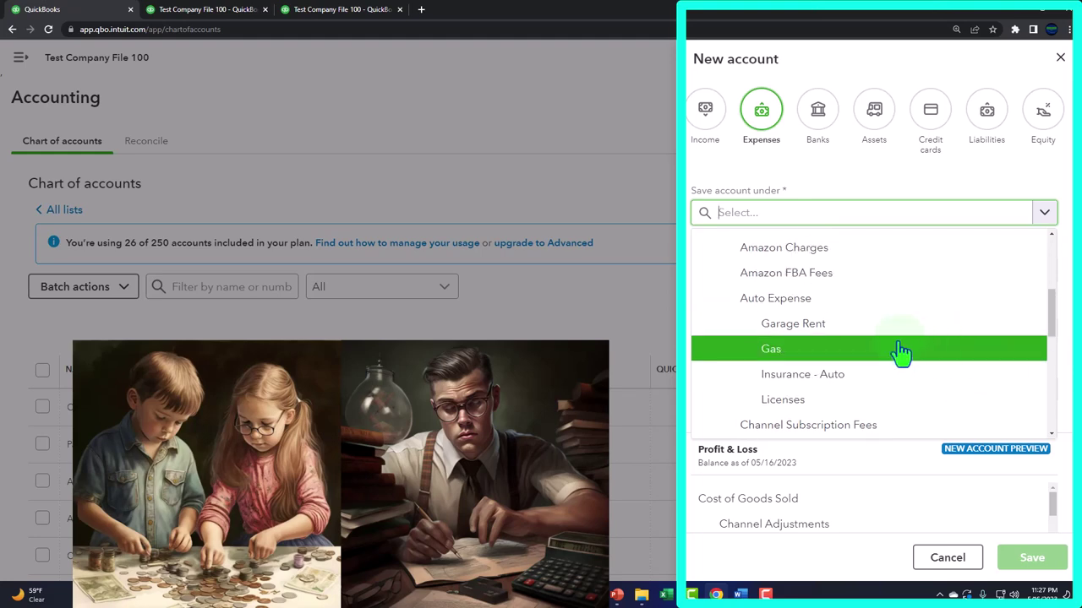
click(771, 306)
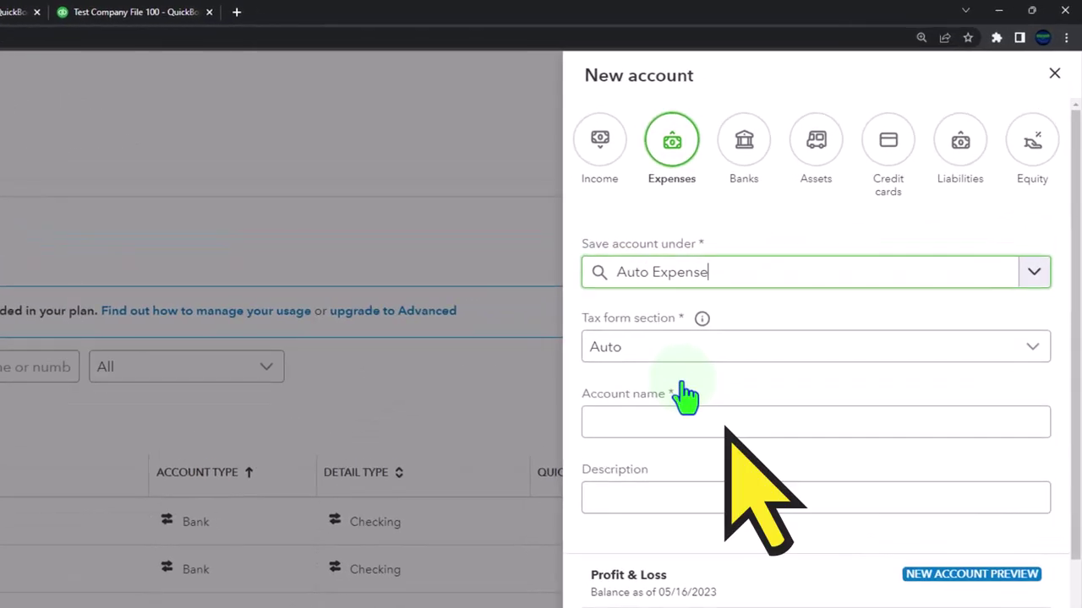
click(646, 420)
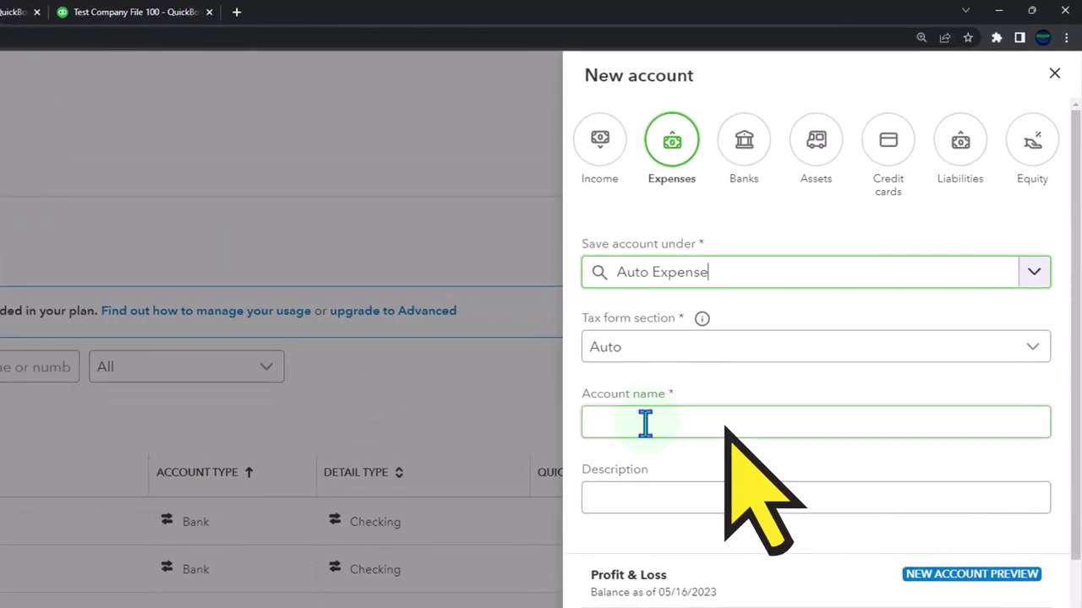
click(645, 422)
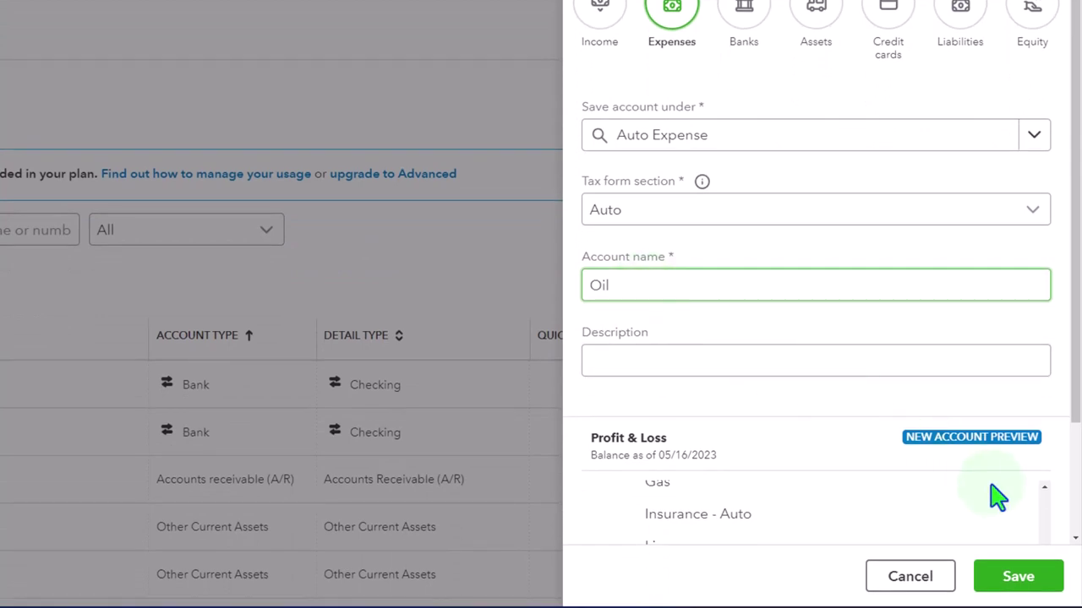
click(1031, 578)
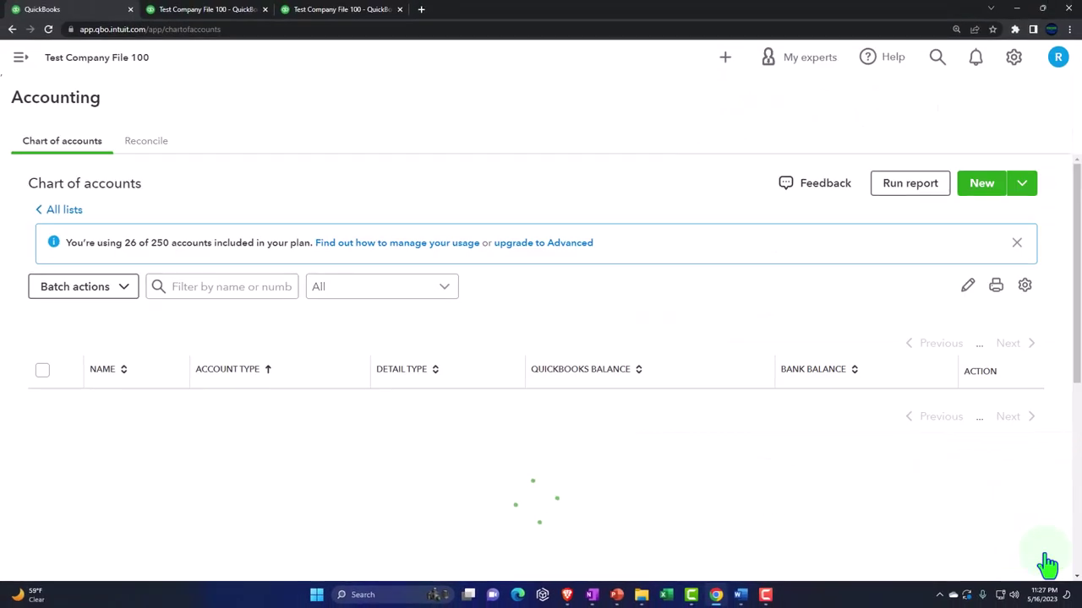
- Start another new account of the Expenses type and set Auto Expense as its parent
click(981, 187)
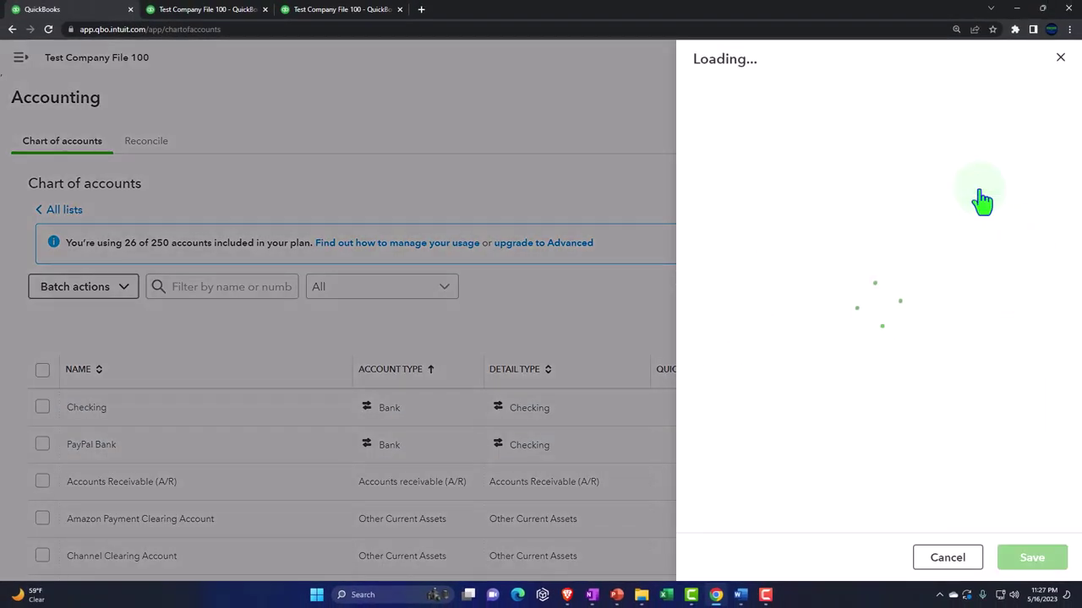
click(764, 114)
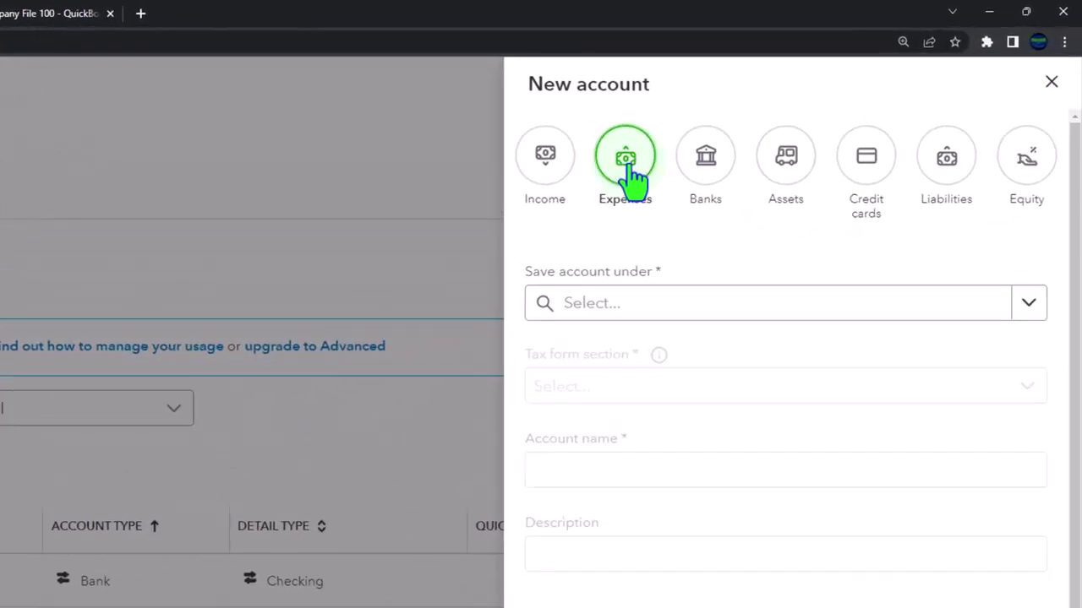
click(1025, 318)
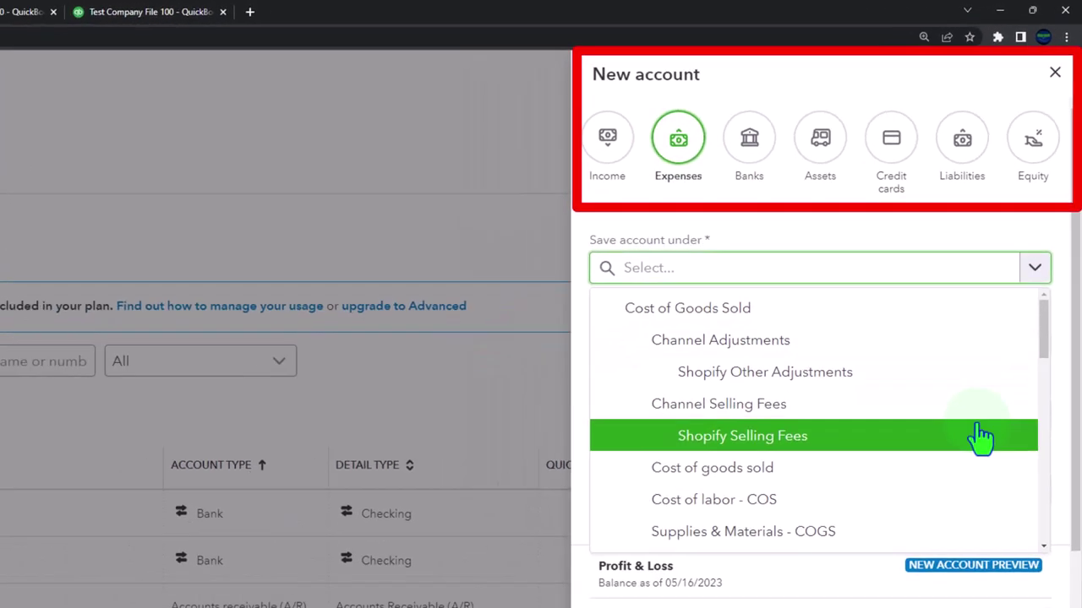
scroll(993, 388, down, 2)
scroll(992, 439, down, 1)
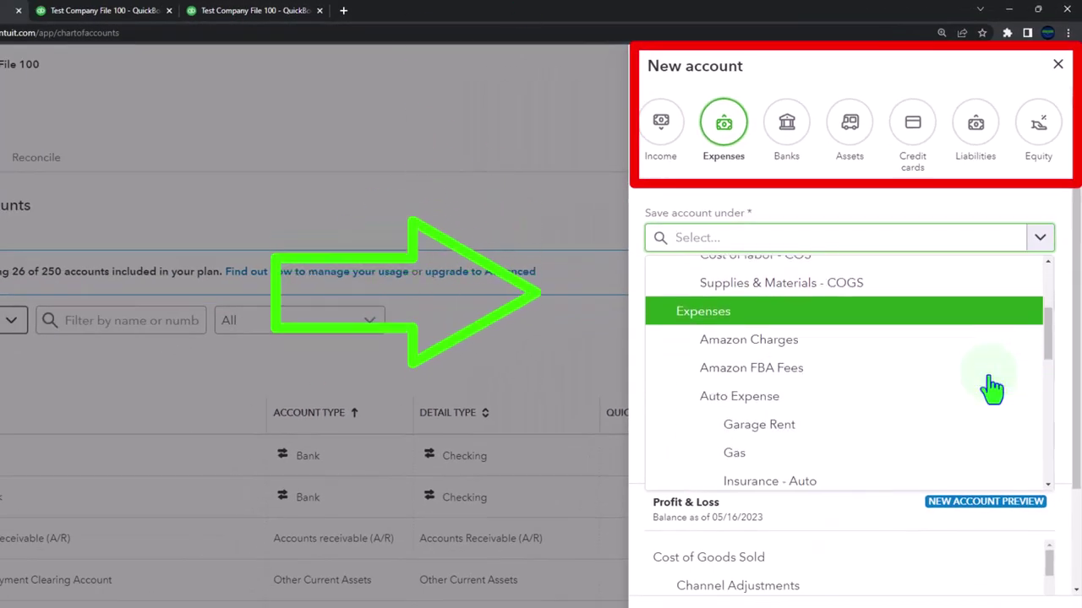
click(847, 398)
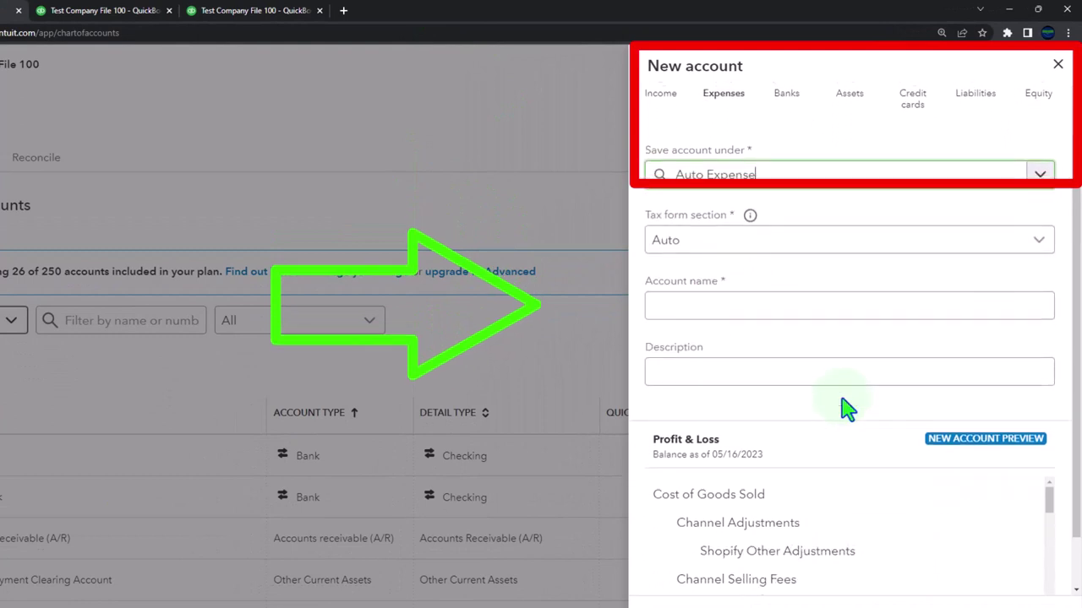
- Name the subaccount Repairs, check its placement in the Profit & Loss preview, and save it
scroll(760, 354, down, 1)
click(714, 306)
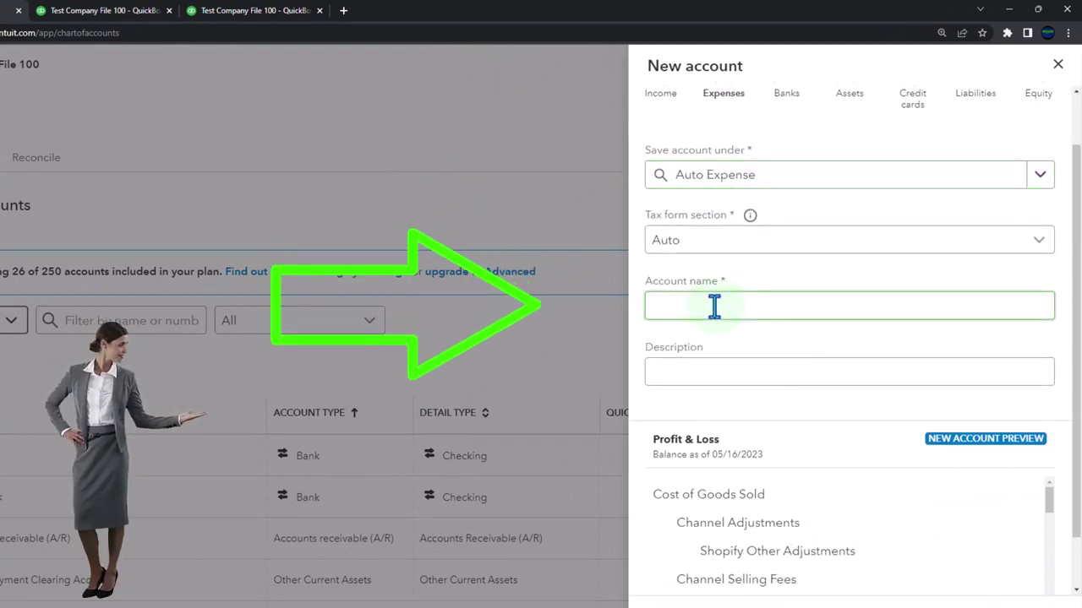
text(Repairs)
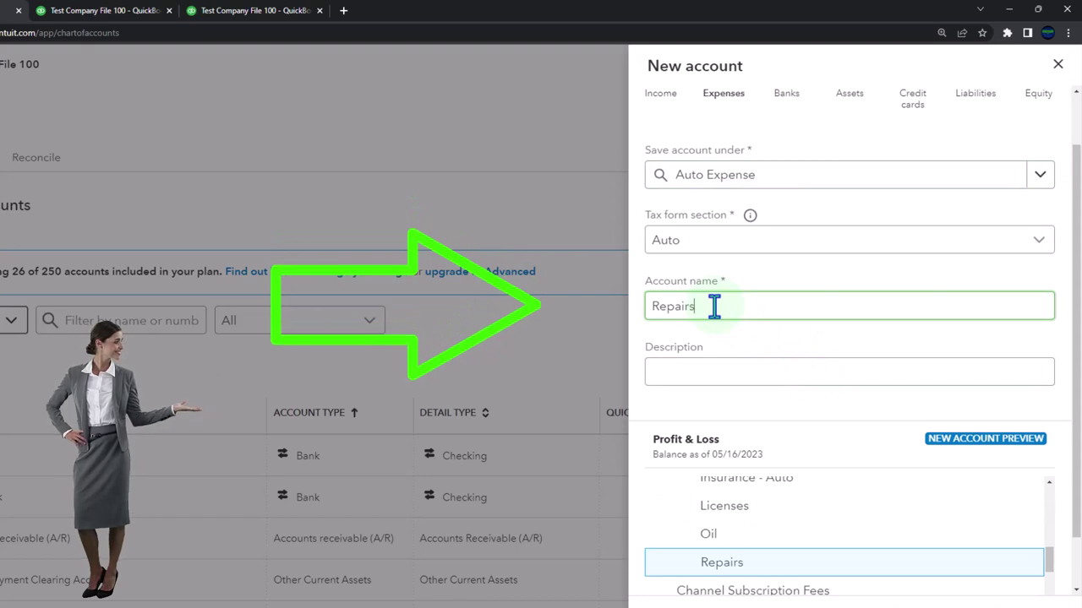
scroll(714, 306, down, 1)
scroll(771, 423, up, 2)
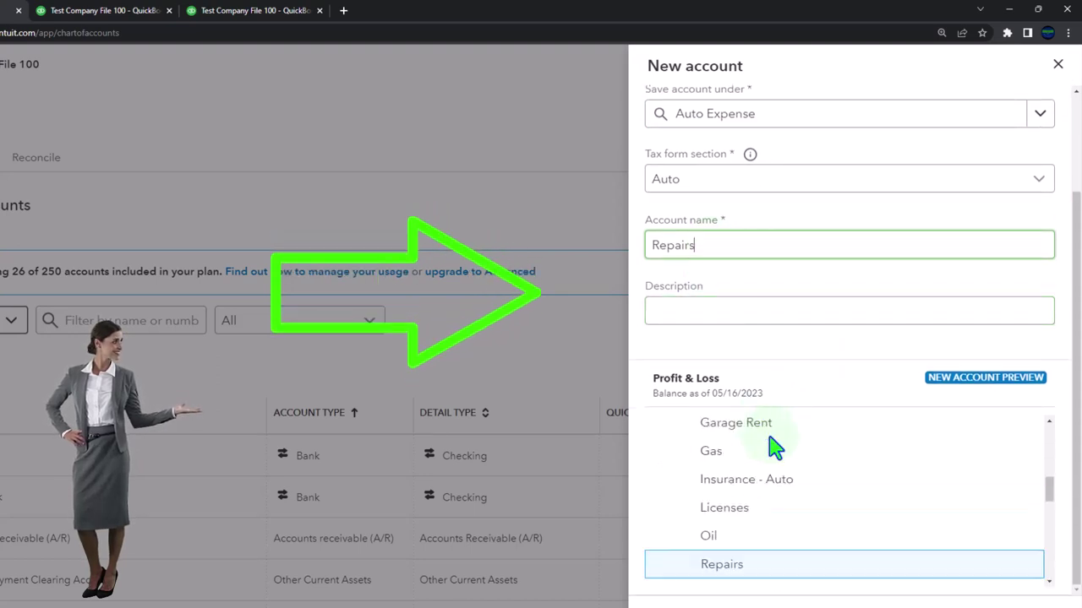
scroll(794, 482, down, 1)
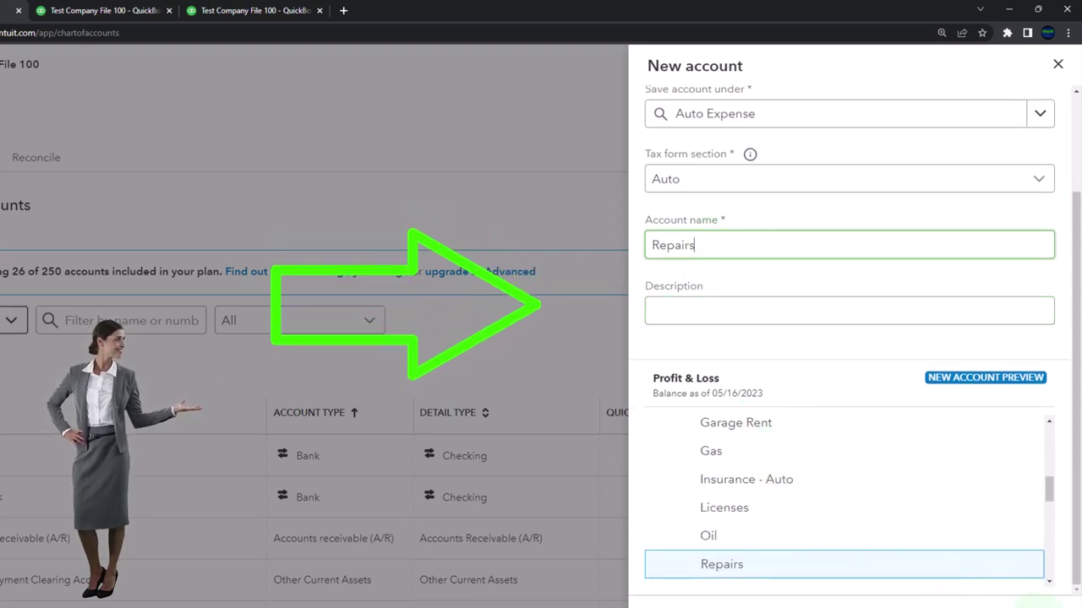
click(1044, 564)
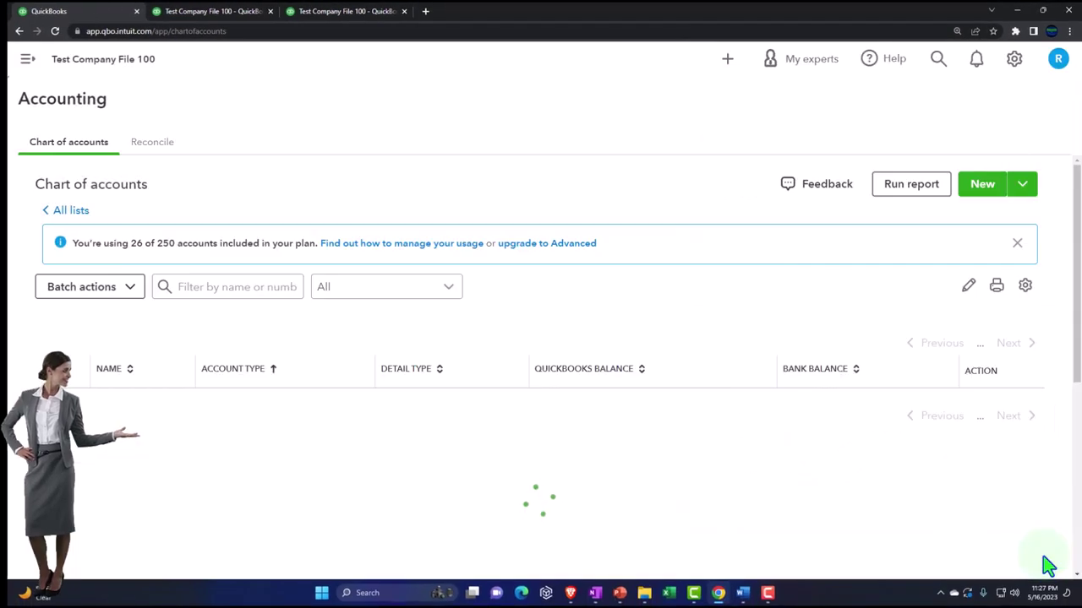
- Begin one more Expenses account and choose to save it under Auto Expense
click(980, 186)
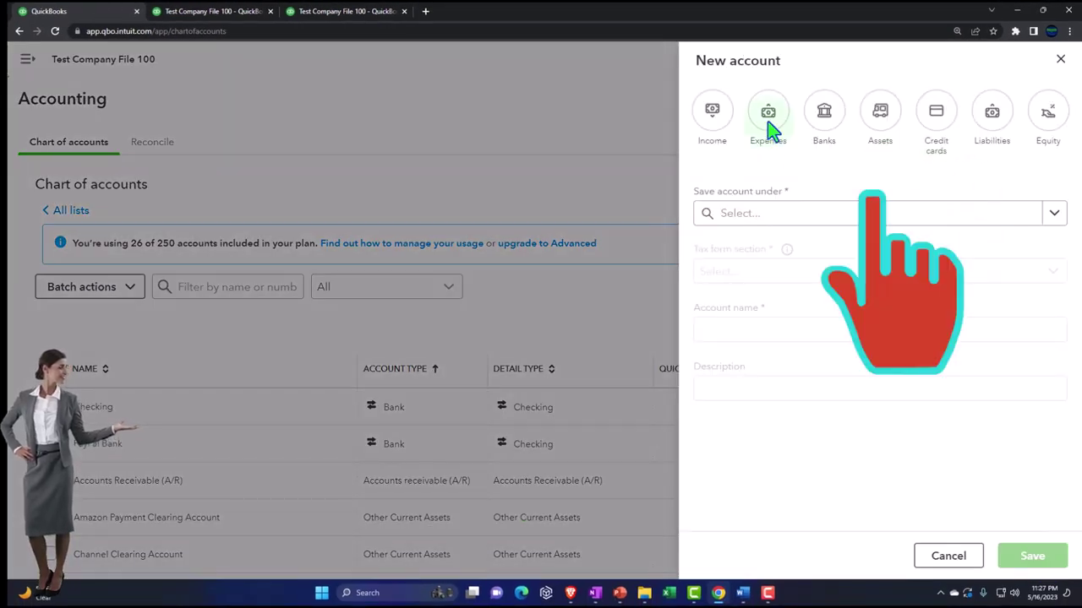
click(768, 123)
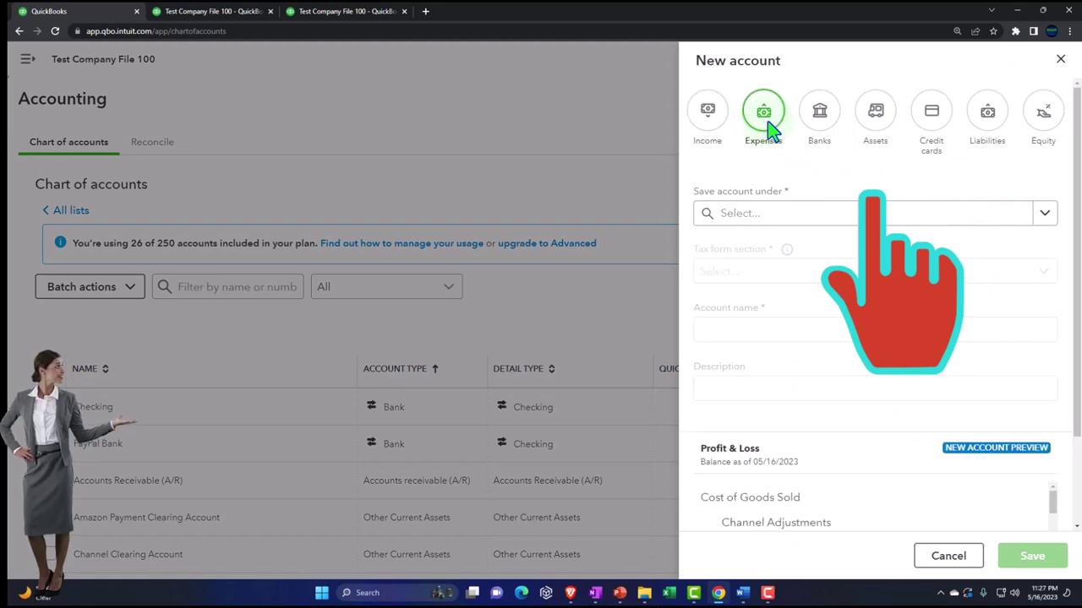
click(1045, 216)
scroll(990, 333, down, 5)
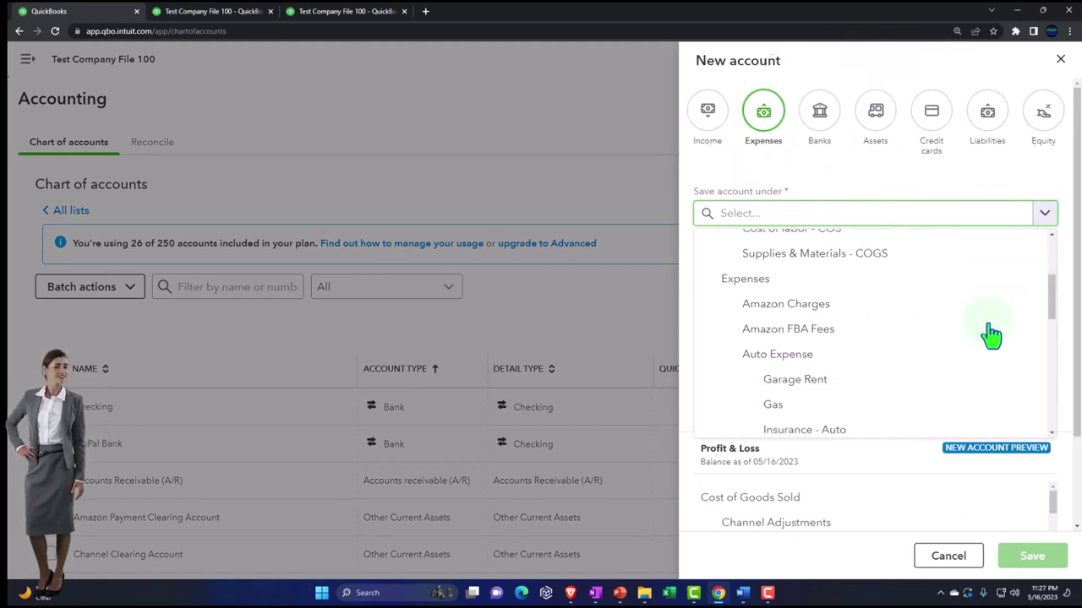
click(857, 300)
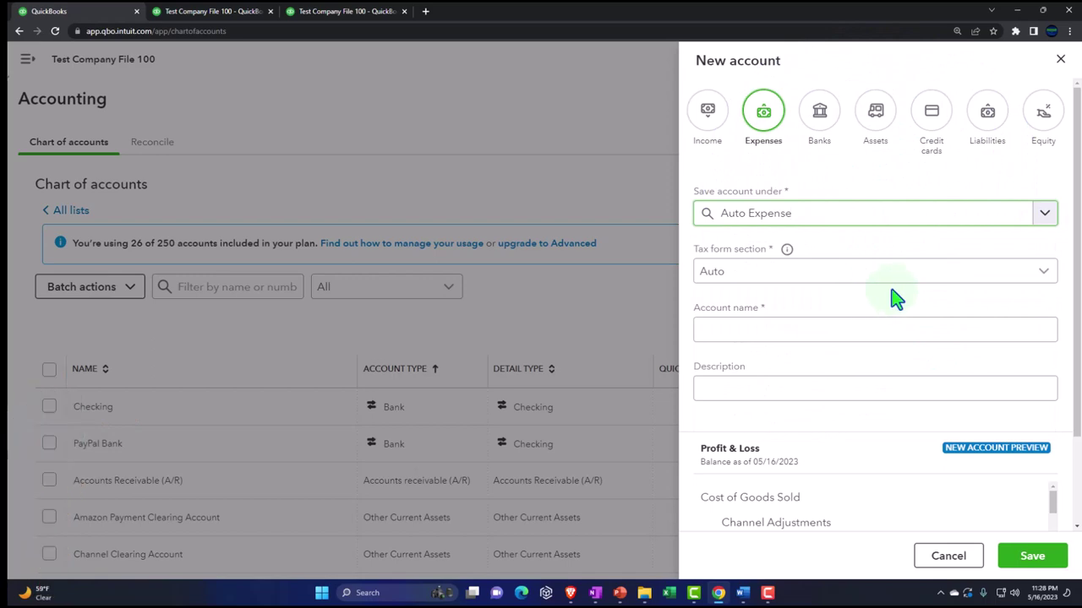
- Name the subaccount "Parking fees & Tolls - Deductible with Milage Method" and save it
click(770, 333)
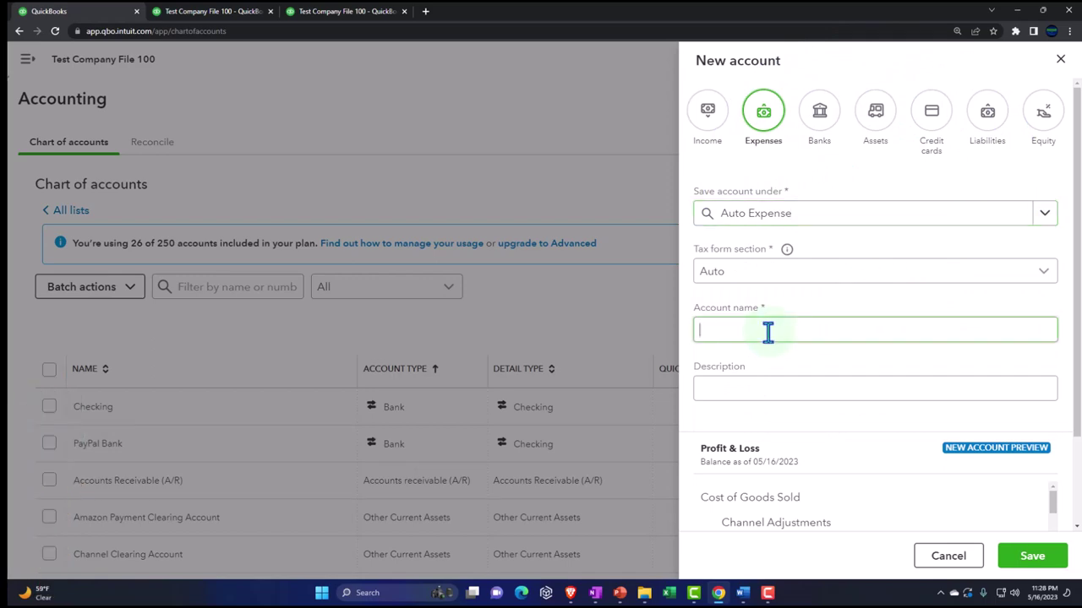
text(Parking fees & Toll)
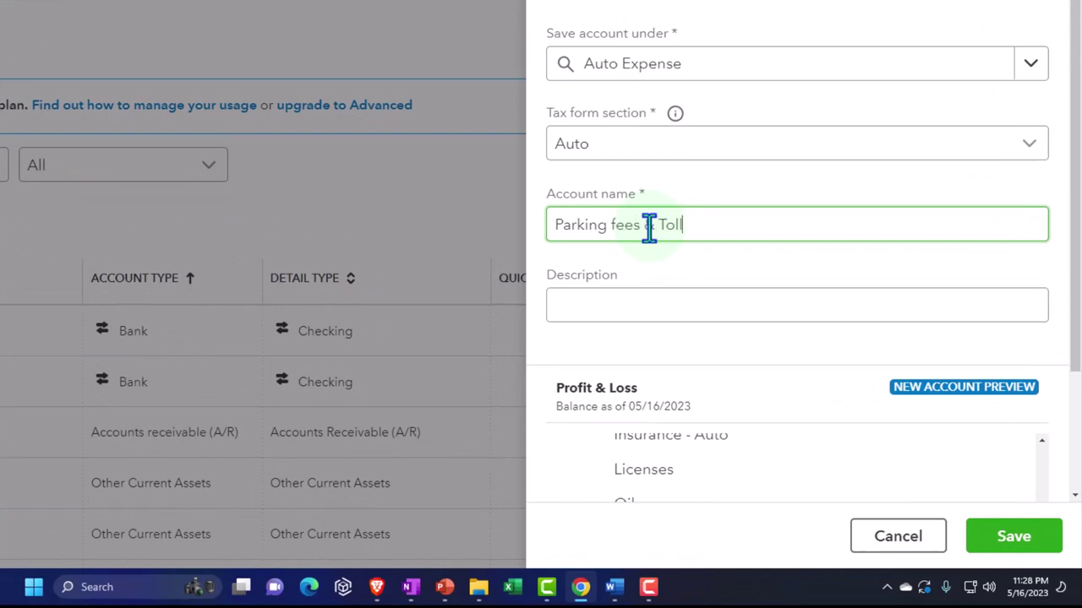
text(s)
text( - )
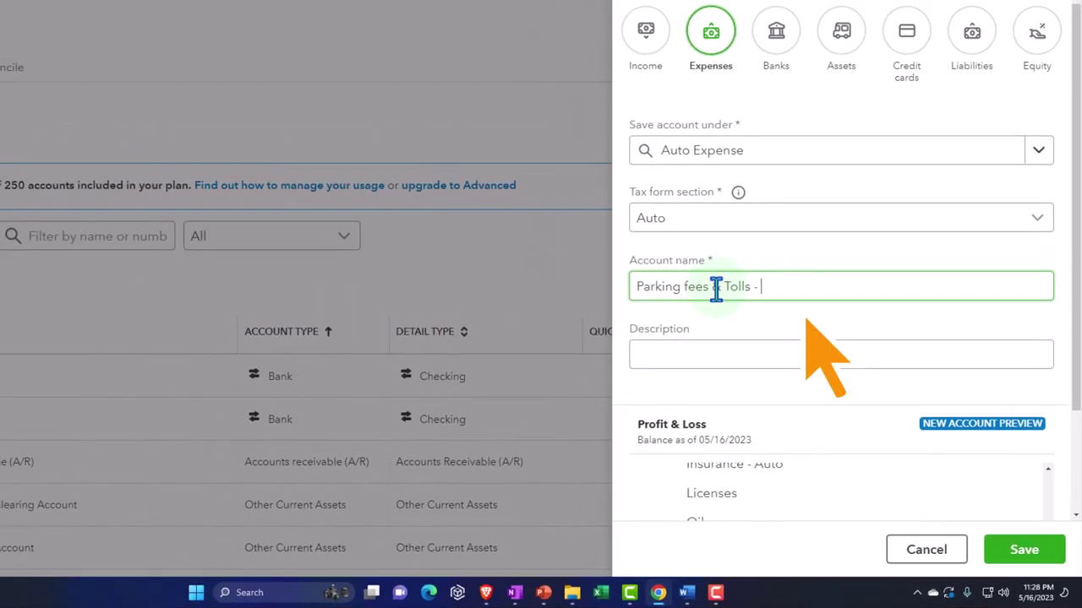
text(Deductib)
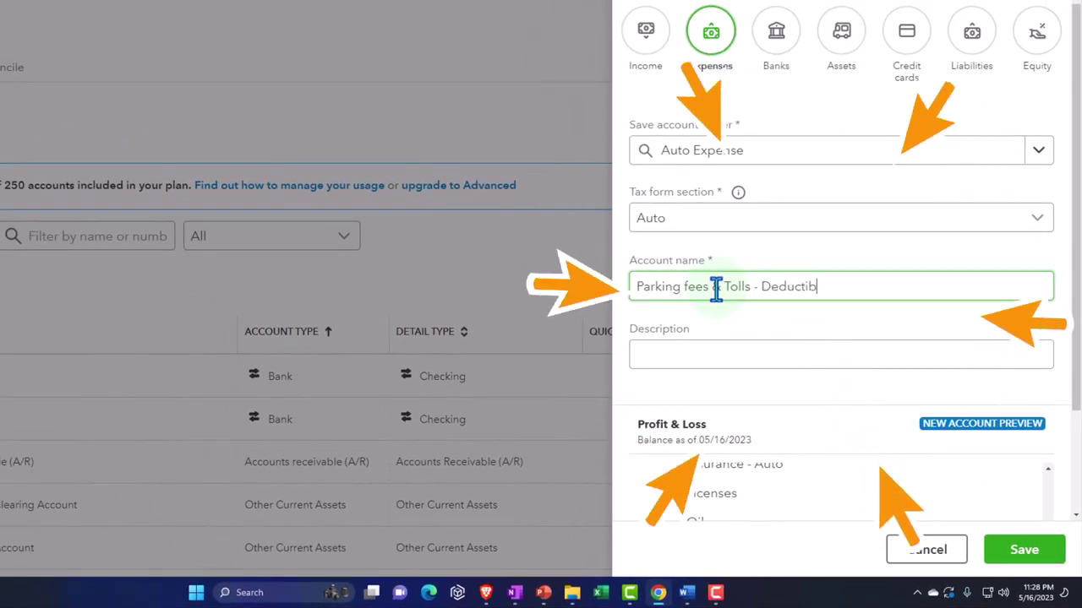
text(le when)
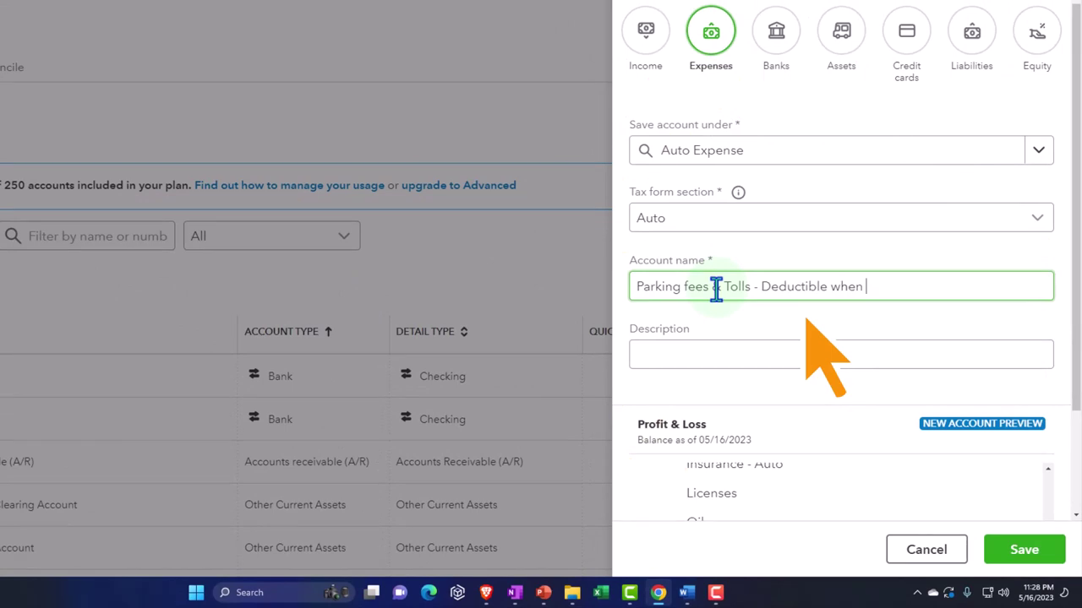
key(BackSpace)
key(BackSpace)
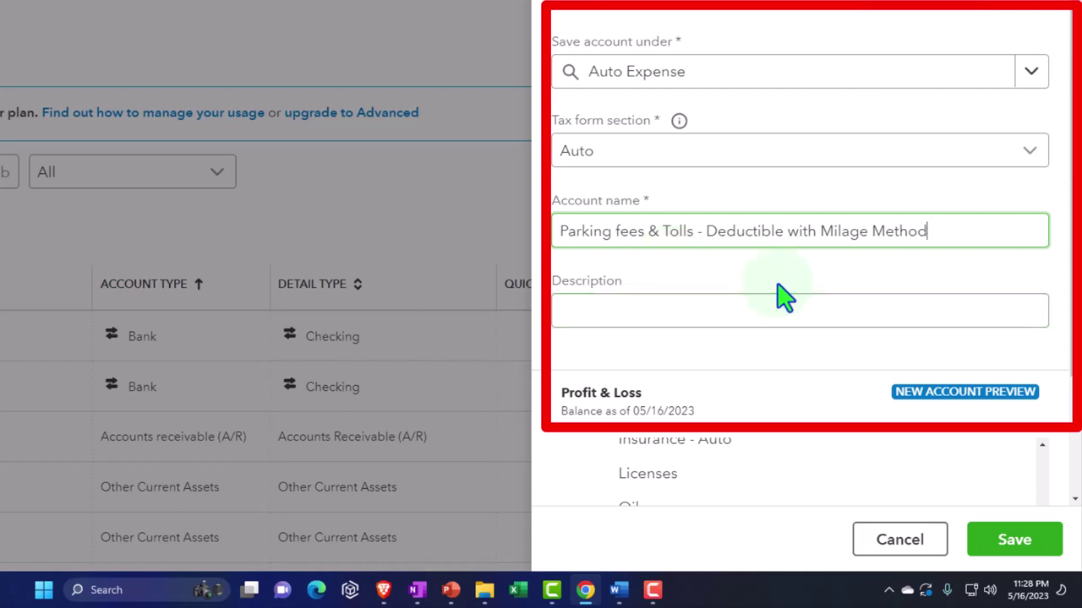
click(997, 546)
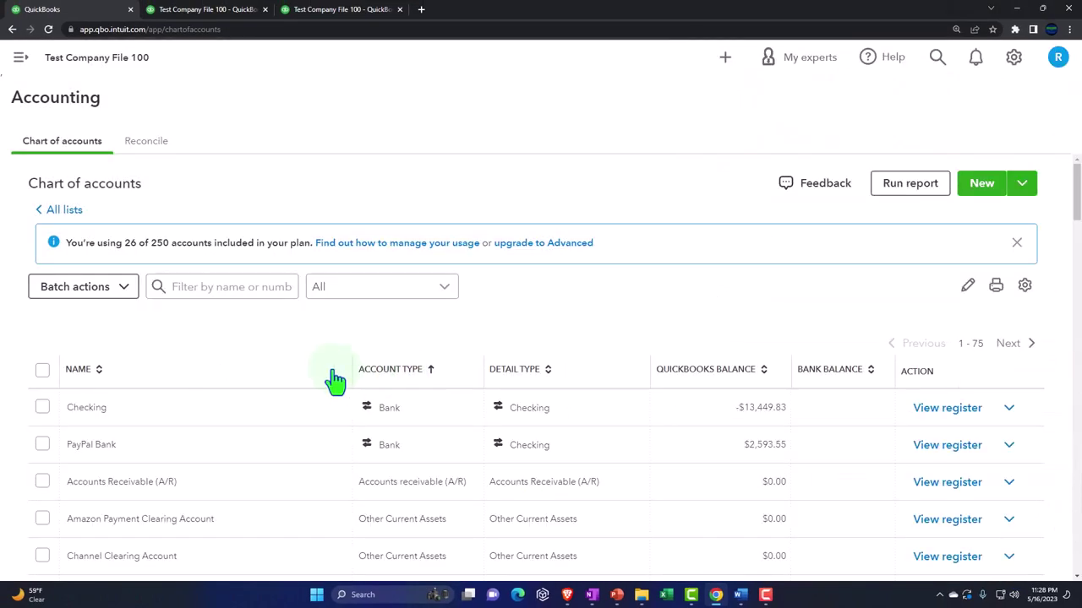
- Review the Auto Expense account and its subaccounts in the chart of accounts
scroll(177, 359, down, 6)
scroll(180, 361, down, 7)
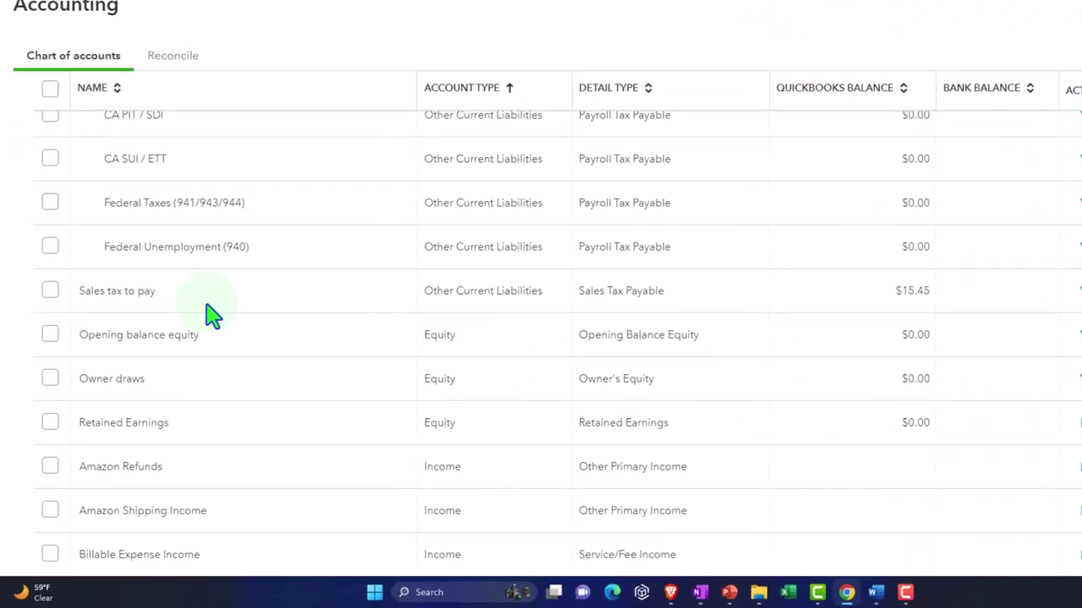
scroll(212, 314, down, 8)
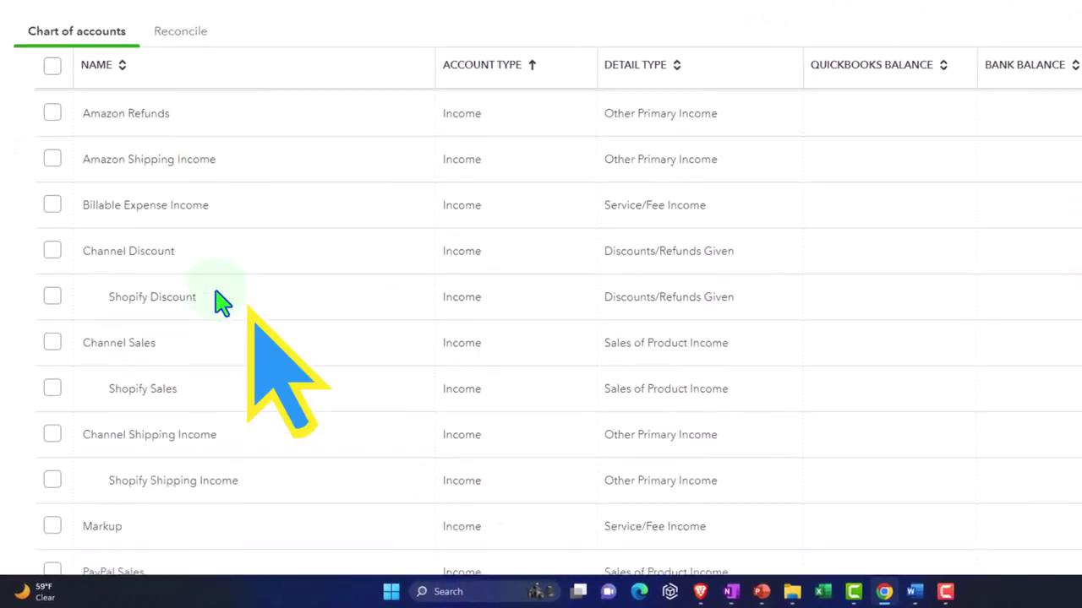
click(211, 315)
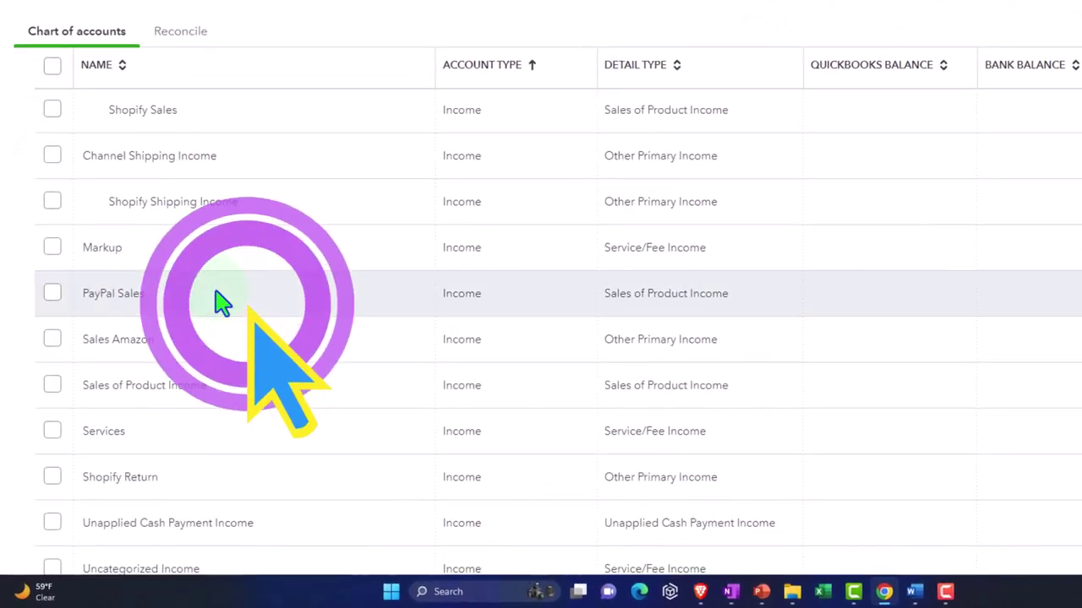
scroll(217, 298, down, 9)
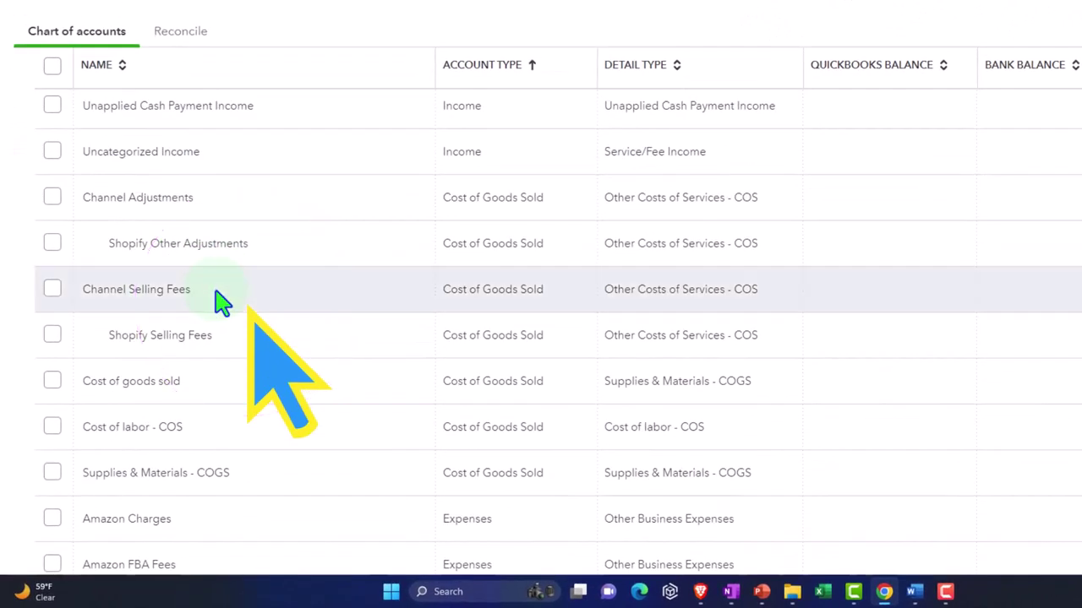
scroll(221, 303, down, 1)
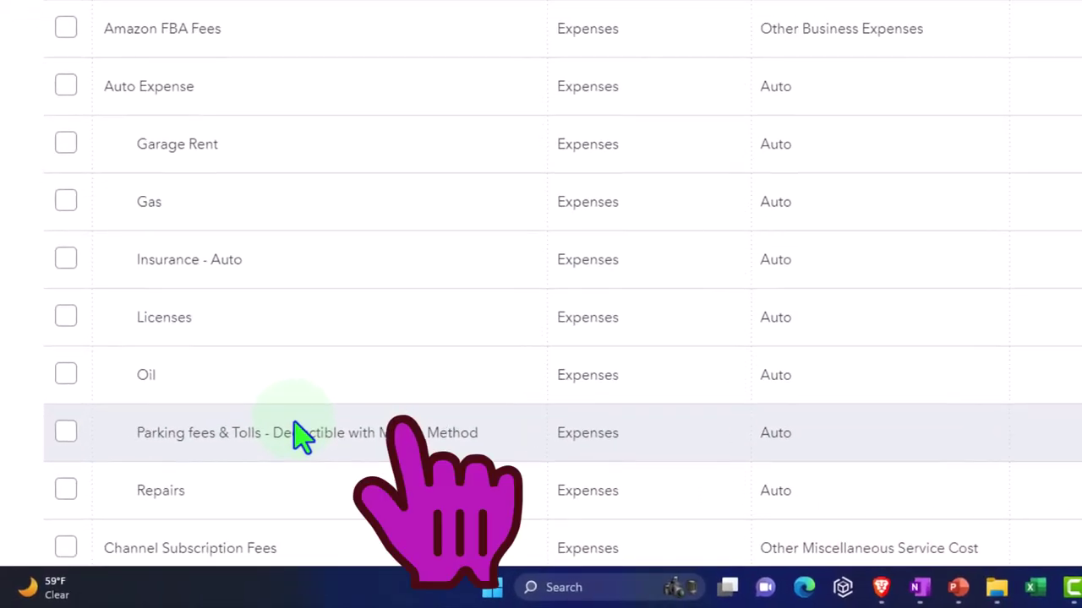
click(300, 435)
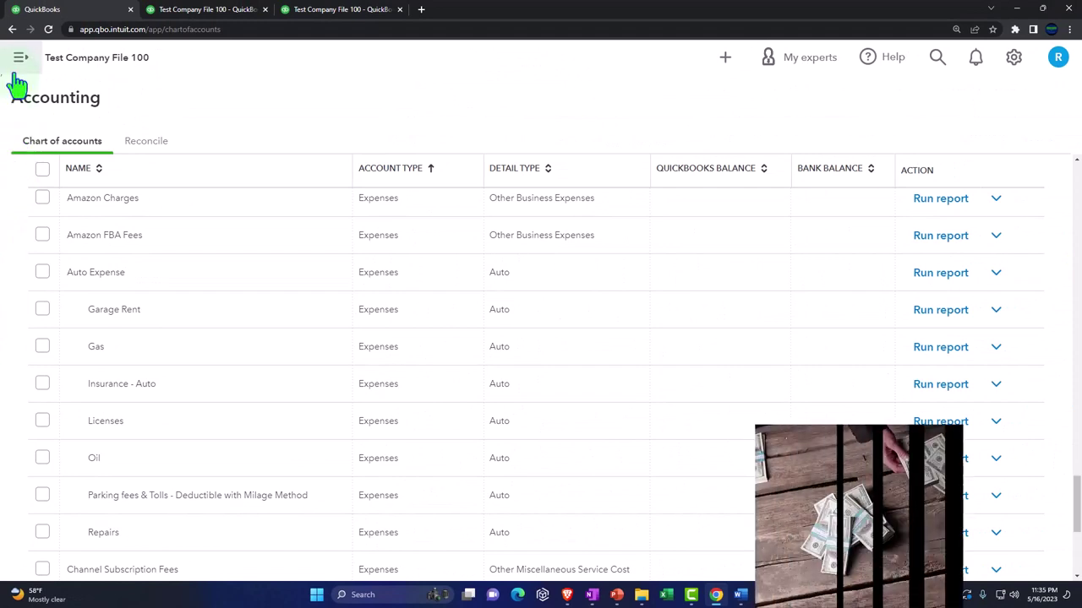
- Open the Mileage page to view the options for tracking trips automatically or recording them manually
click(19, 60)
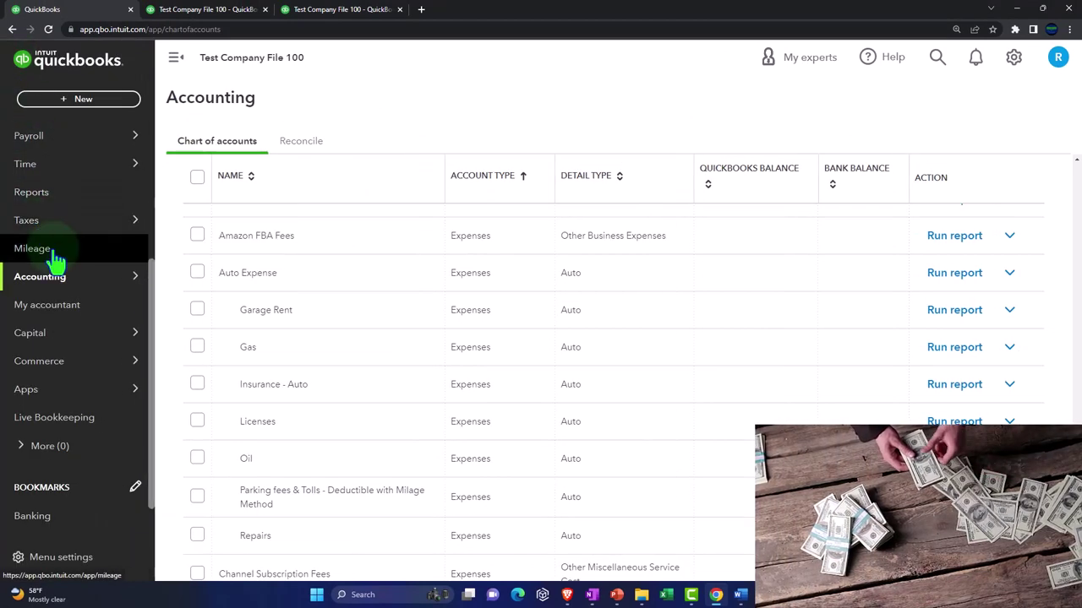
mouse_move(59, 192)
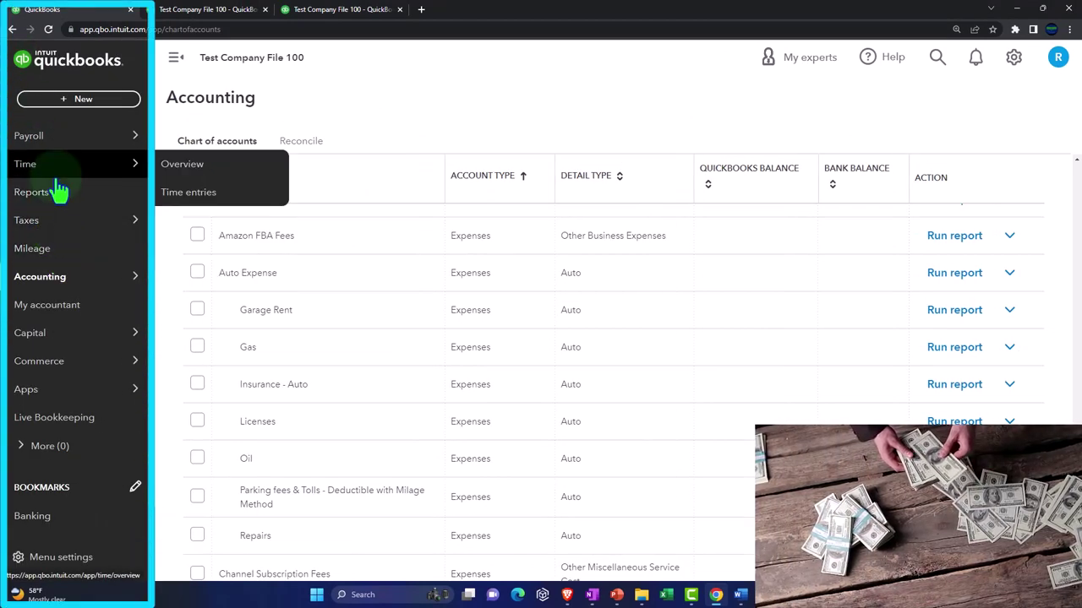
scroll(53, 212, up, 3)
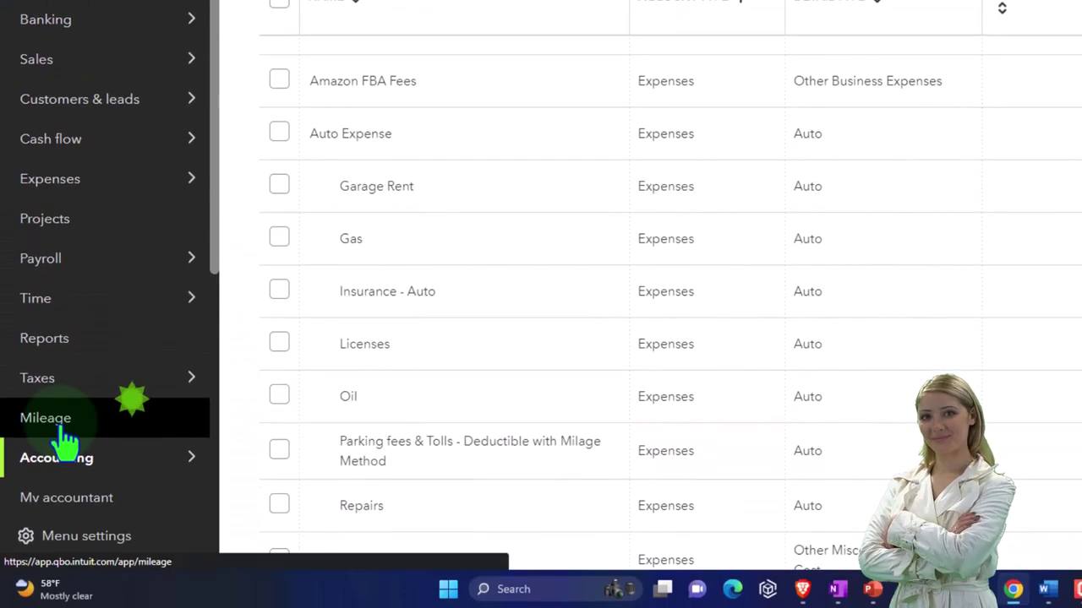
click(64, 430)
mouse_move(46, 407)
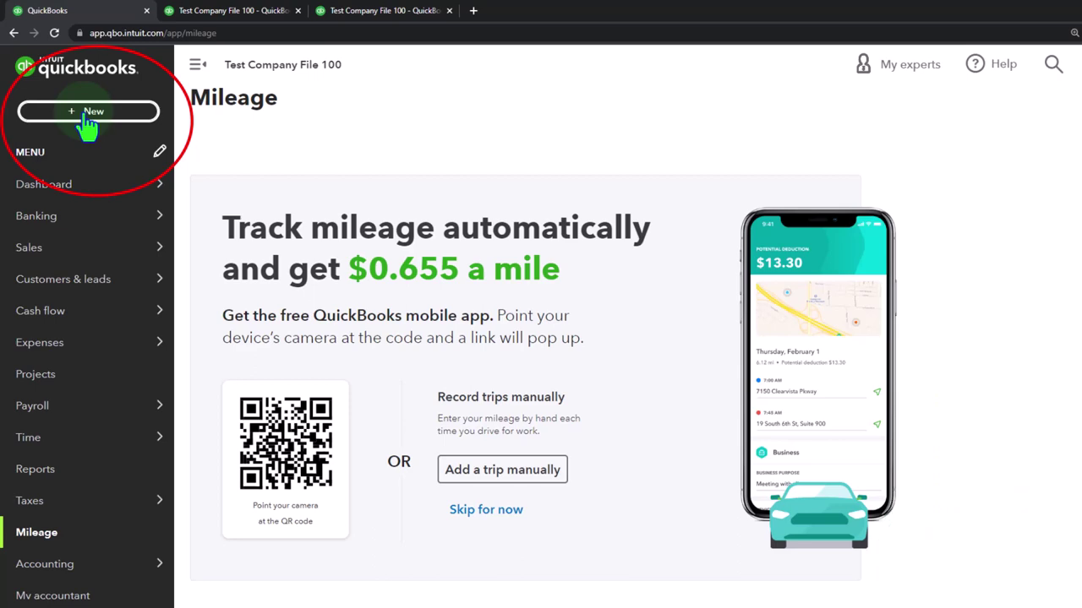
- Start a new expense paid from Checking, add Gas Station as a new vendor payee, and date the payment 01/15/2023
click(88, 112)
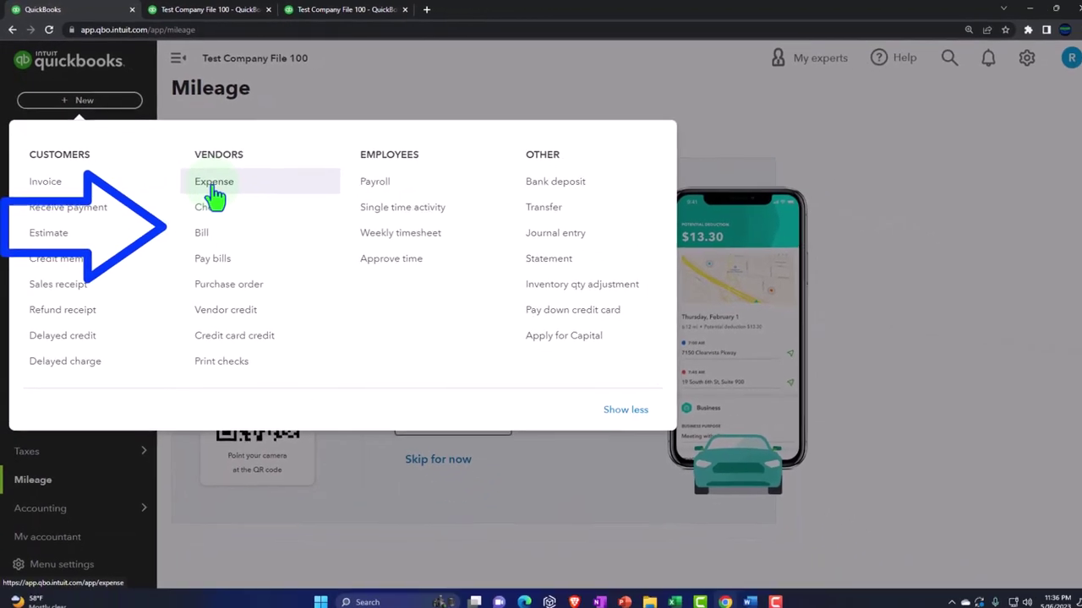
click(287, 245)
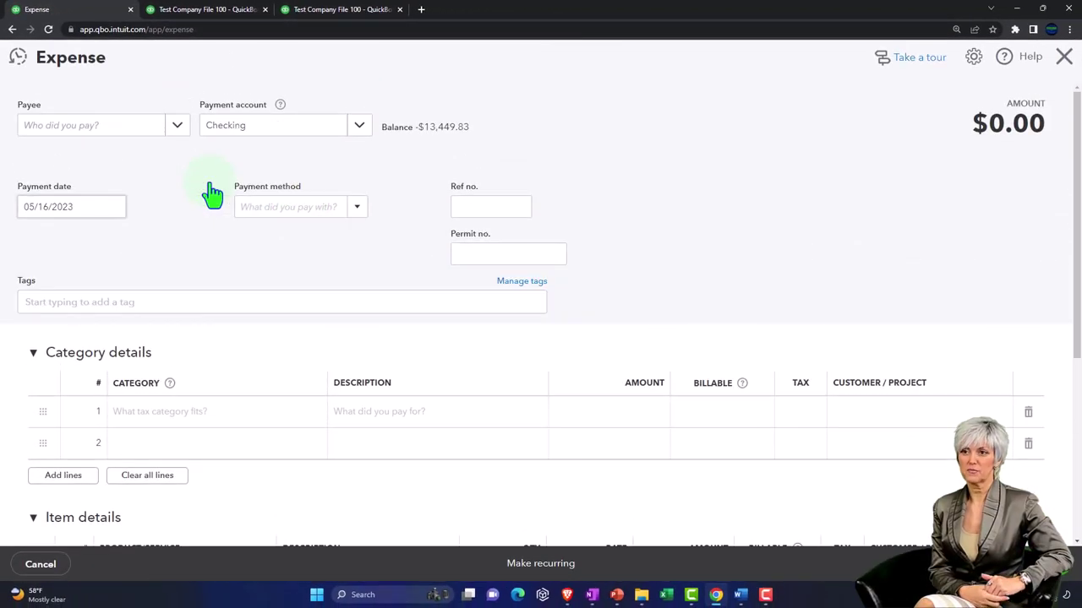
click(107, 129)
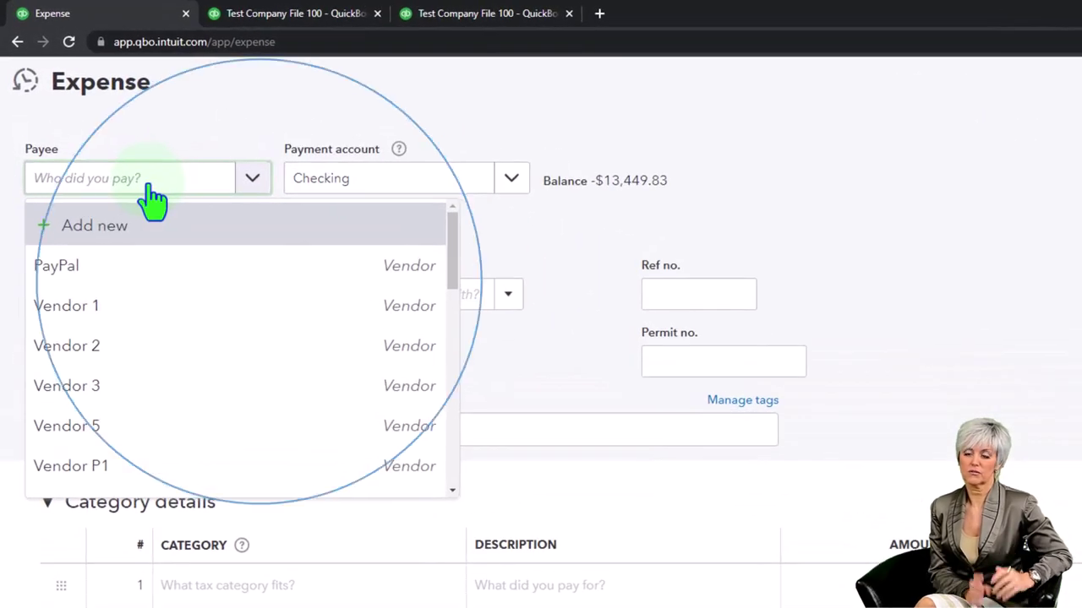
key(Escape)
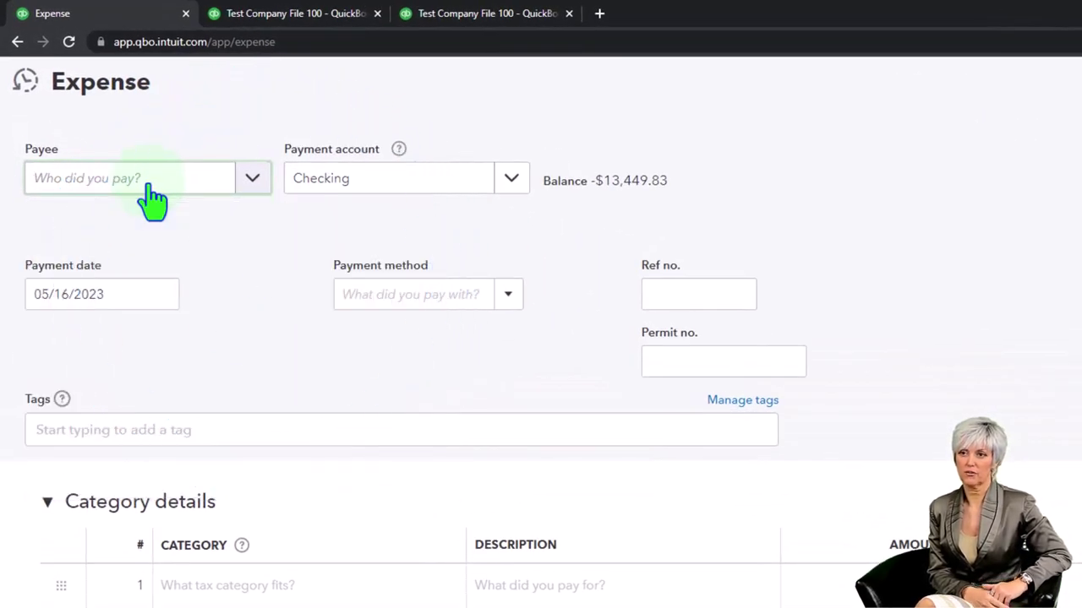
click(150, 186)
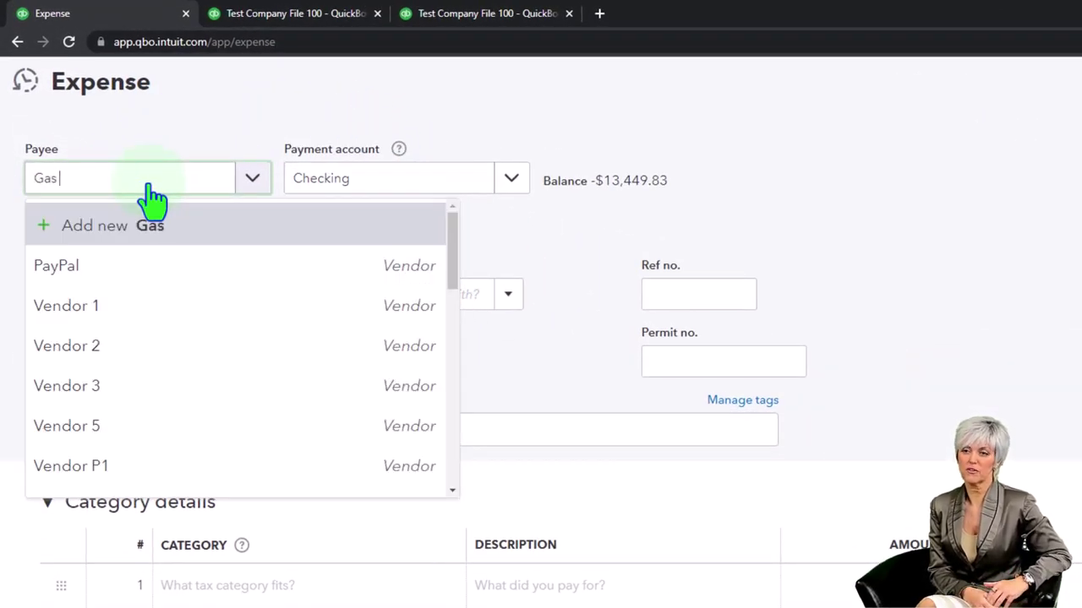
text(Gas Station)
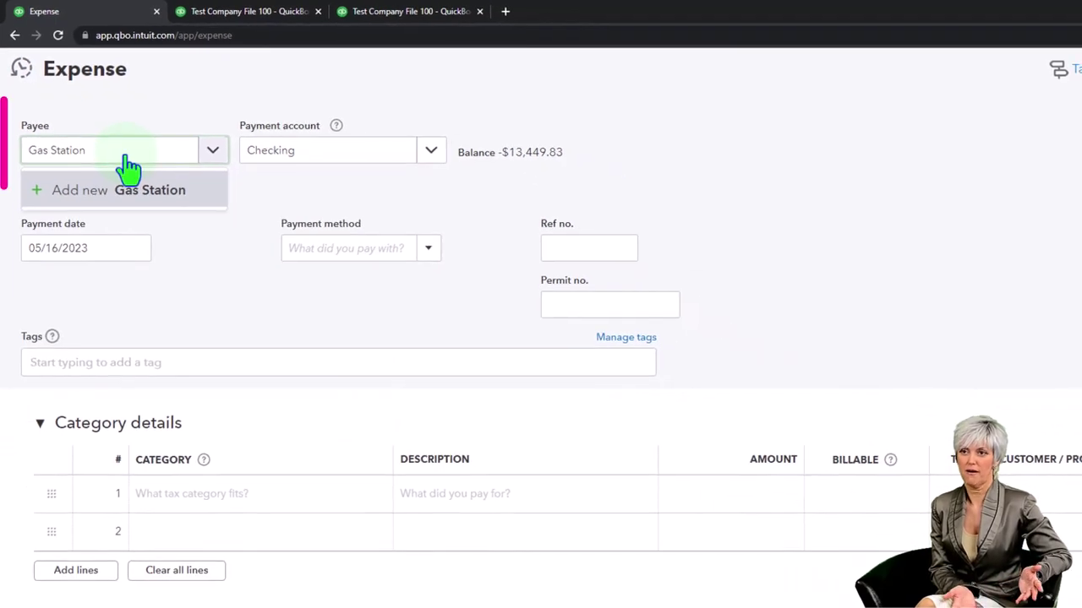
click(127, 173)
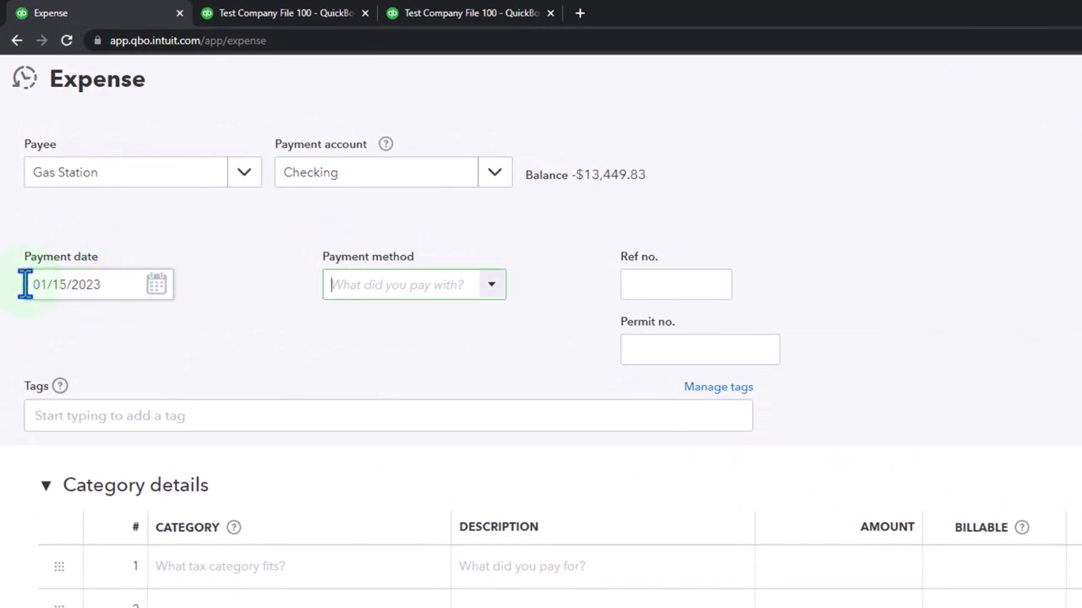
- Categorize the expense as Auto Expense:Gas for 60.00, then save it and open a new expense
click(275, 575)
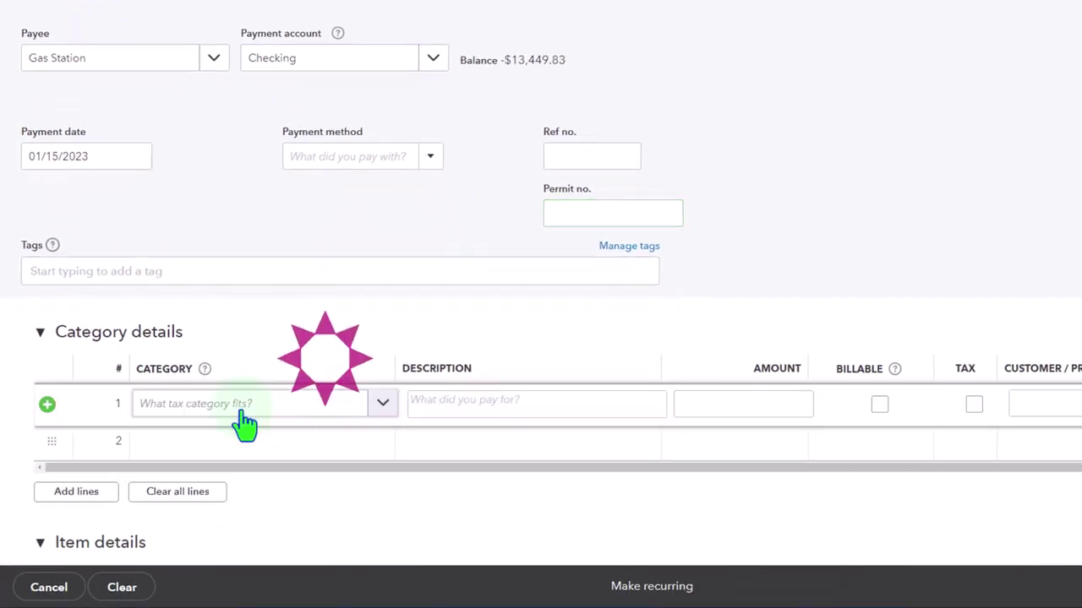
text(aut)
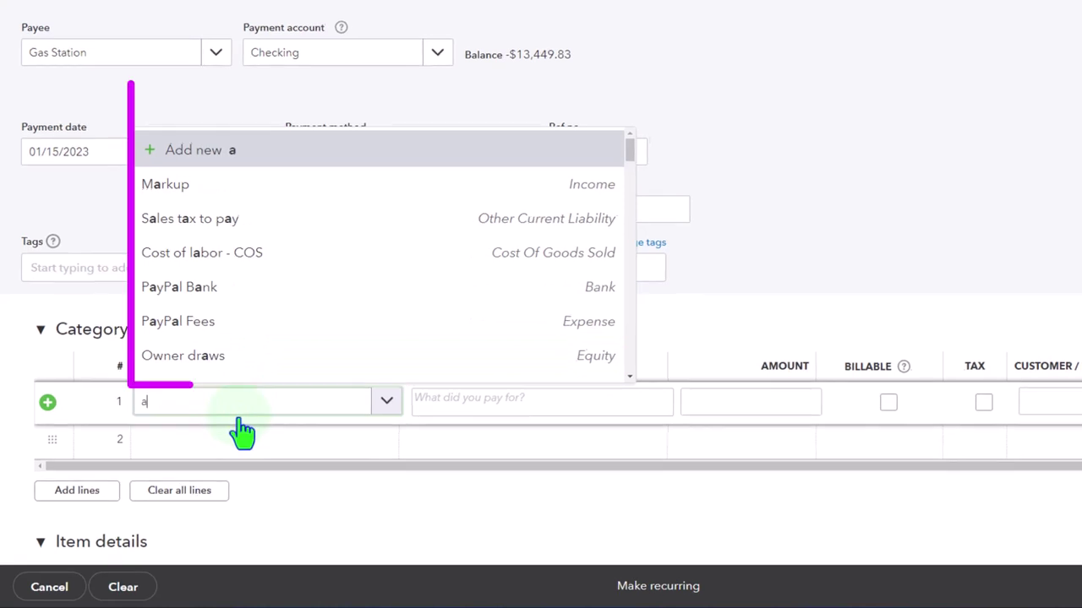
key(BackSpace)
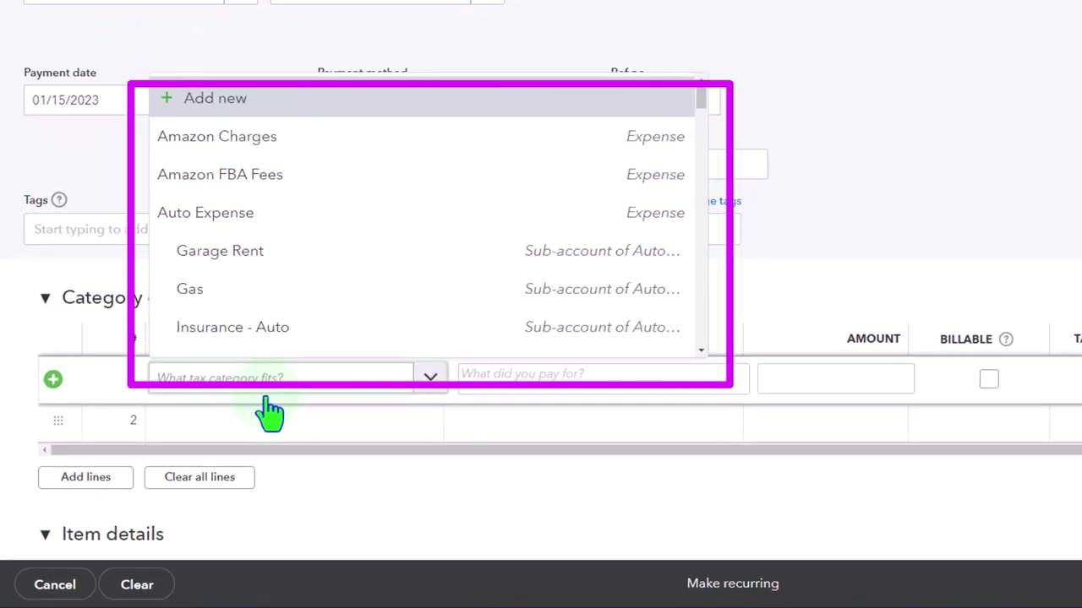
click(254, 289)
key(Tab)
key(Tab)
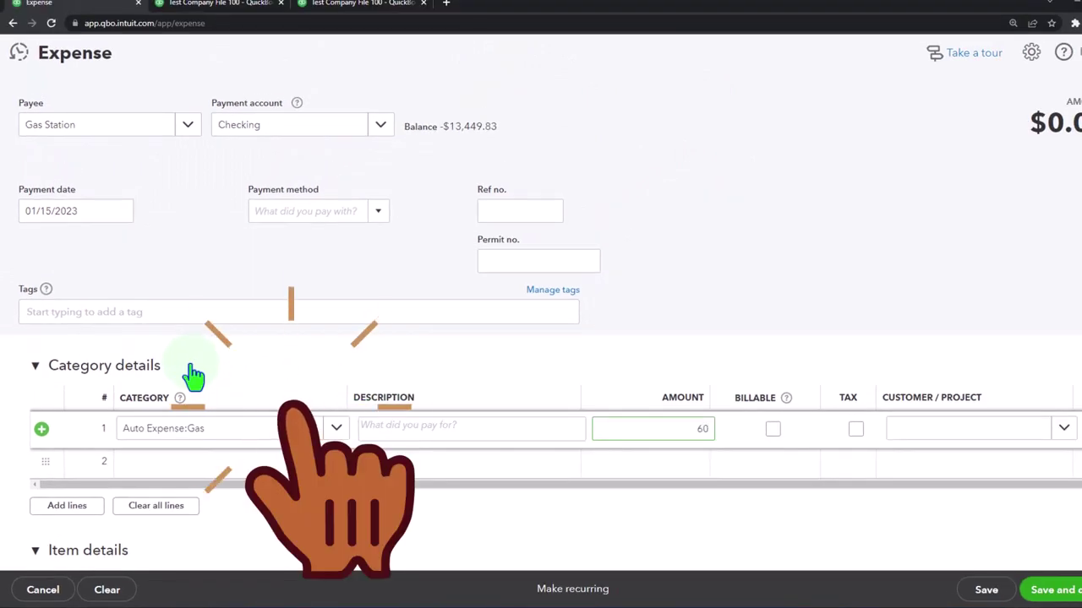
click(192, 375)
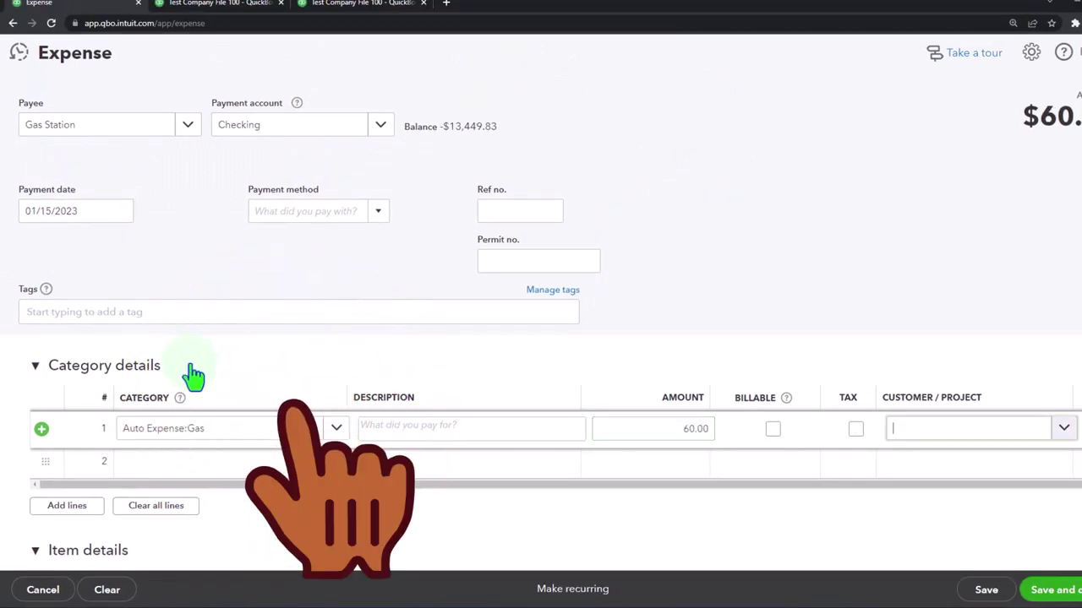
key(Tab)
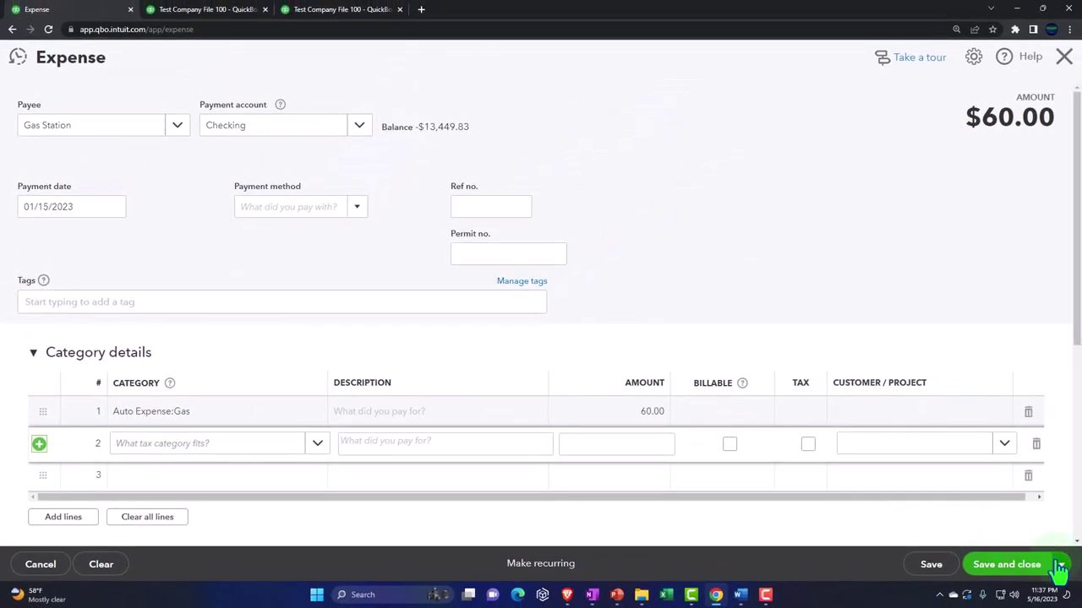
click(1060, 566)
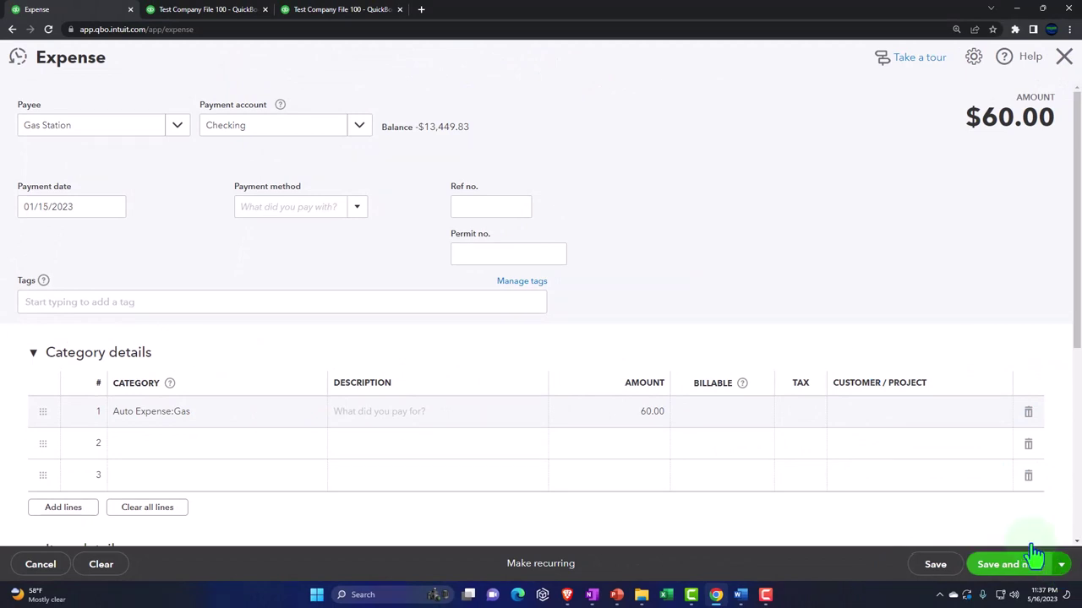
click(1035, 562)
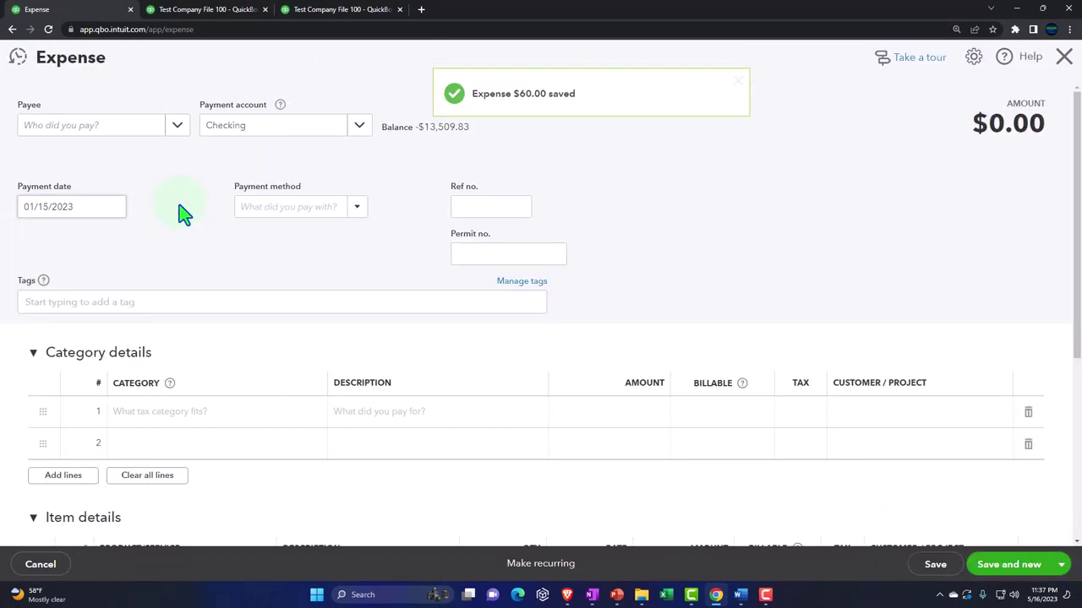
- Enter Repair Shop as the expense payee and save it as a new vendor
click(54, 139)
text(Repair)
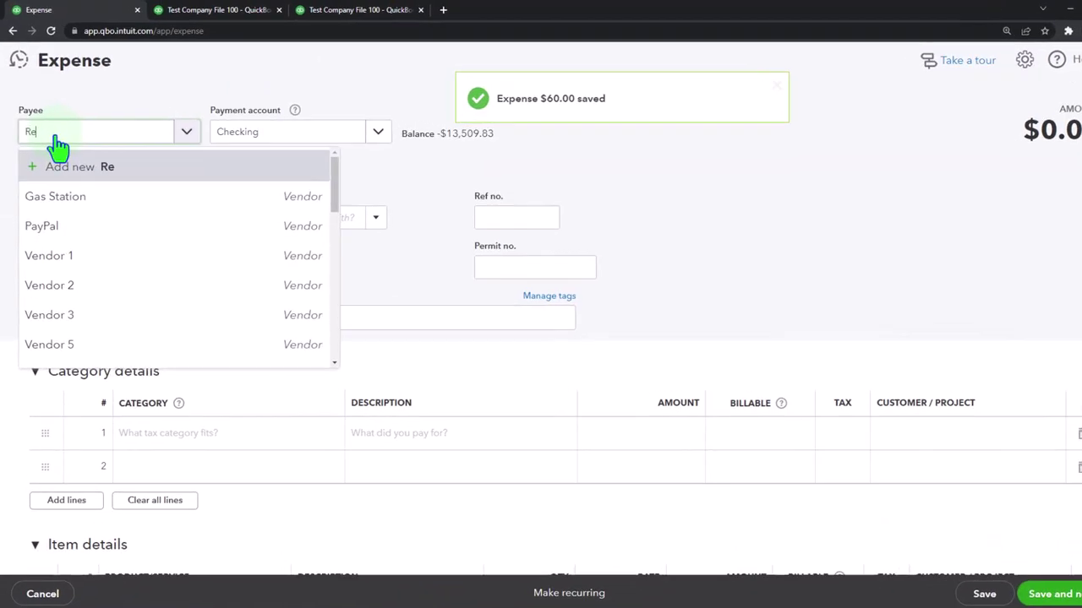
text( Shop)
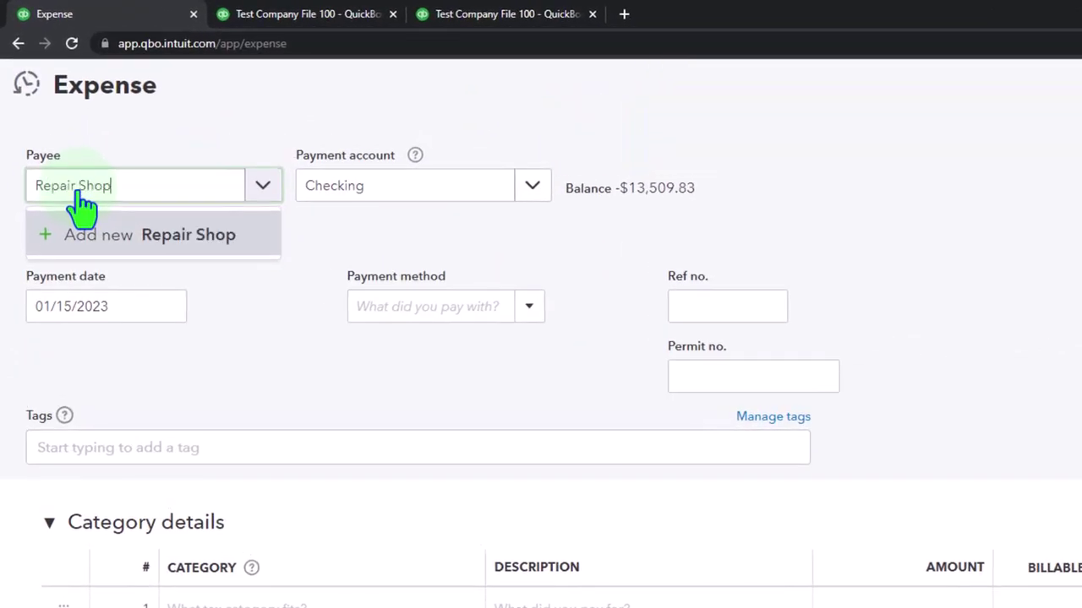
key(Tab)
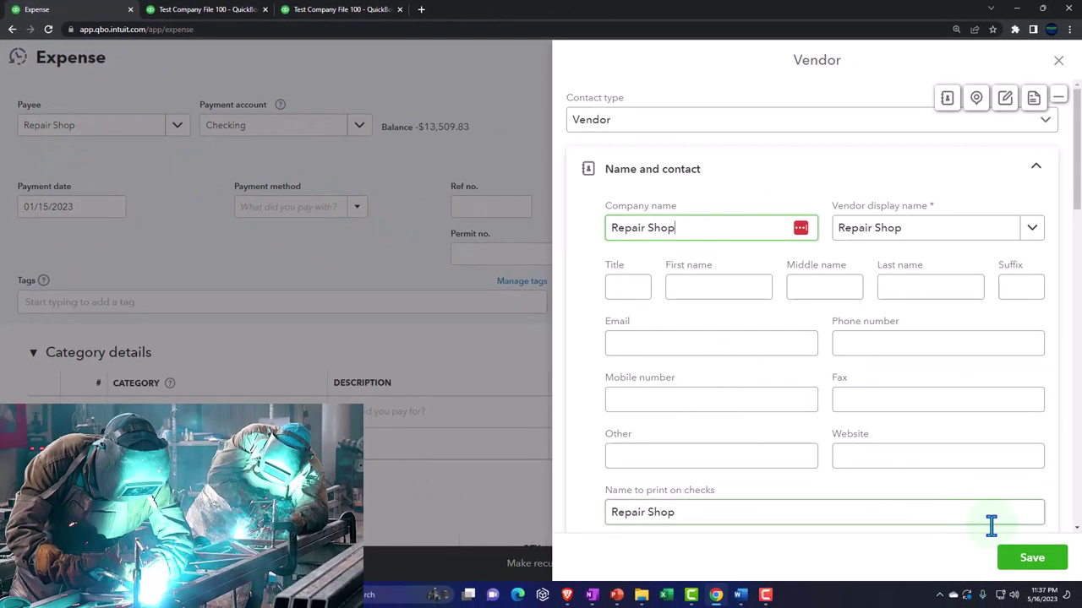
click(1021, 559)
- Set the Repair Shop expense's payment date to 01/26/2023
click(94, 206)
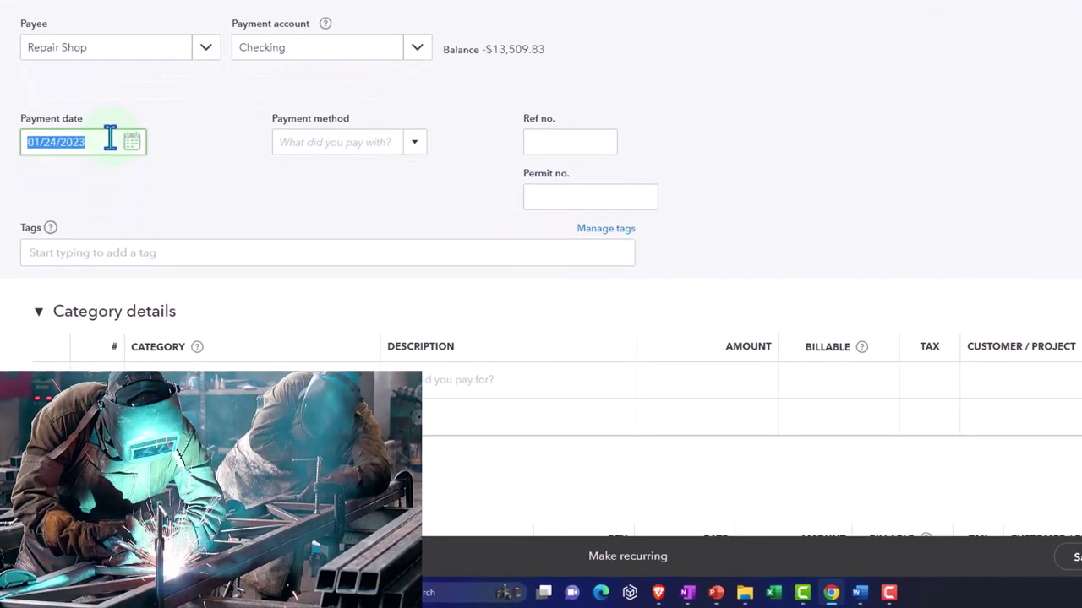
key(plus)
key(plus)
key(plus)
key(plus)
key(plus)
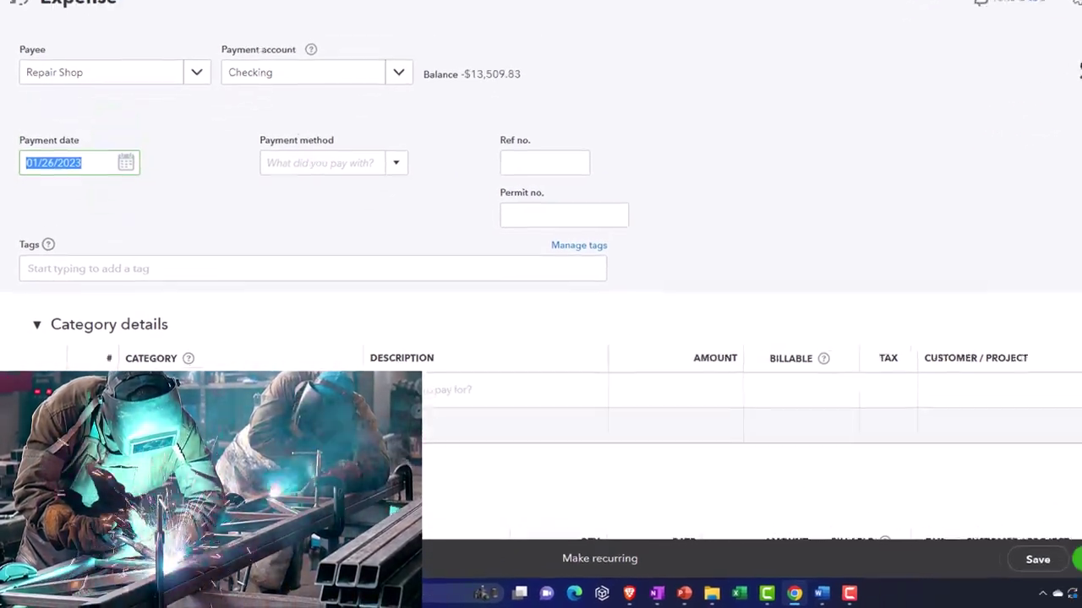
- Categorize the expense as Auto Expense:Repairs for 240.00, then save it and open another new expense
click(194, 399)
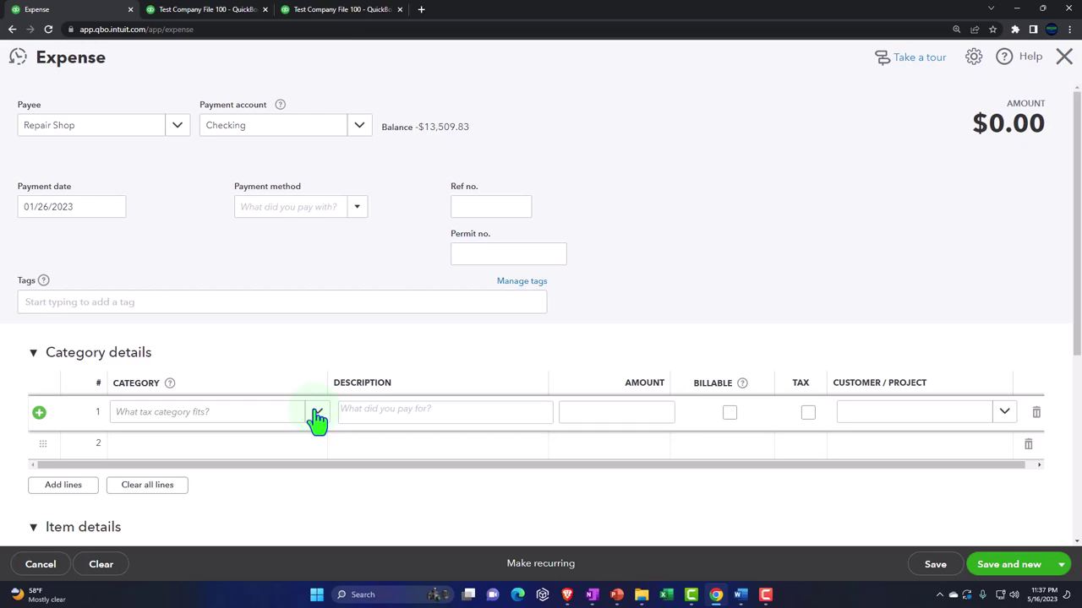
click(317, 414)
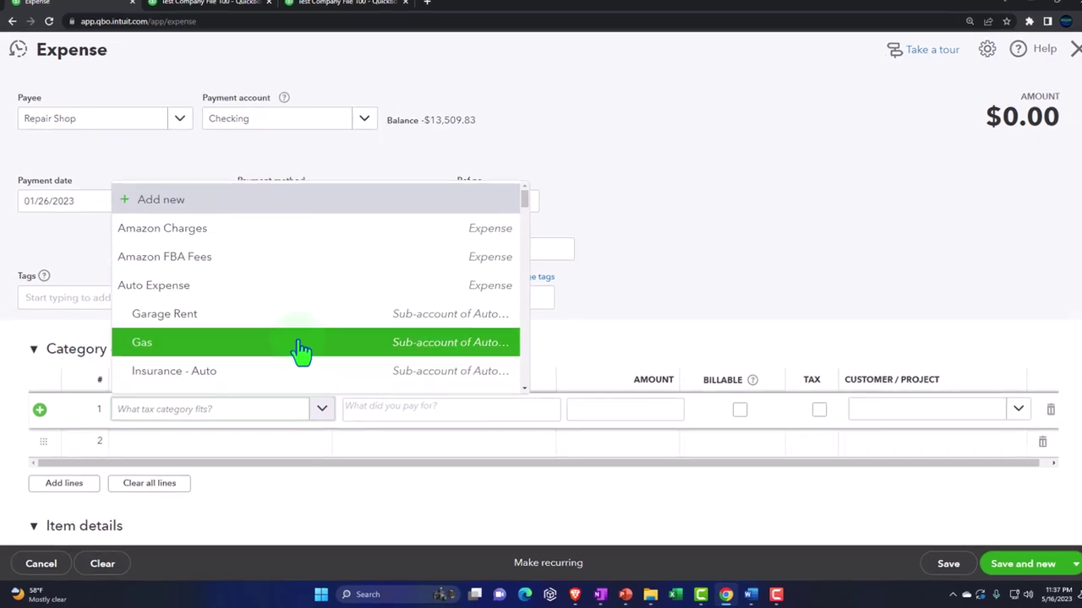
scroll(338, 291, down, 5)
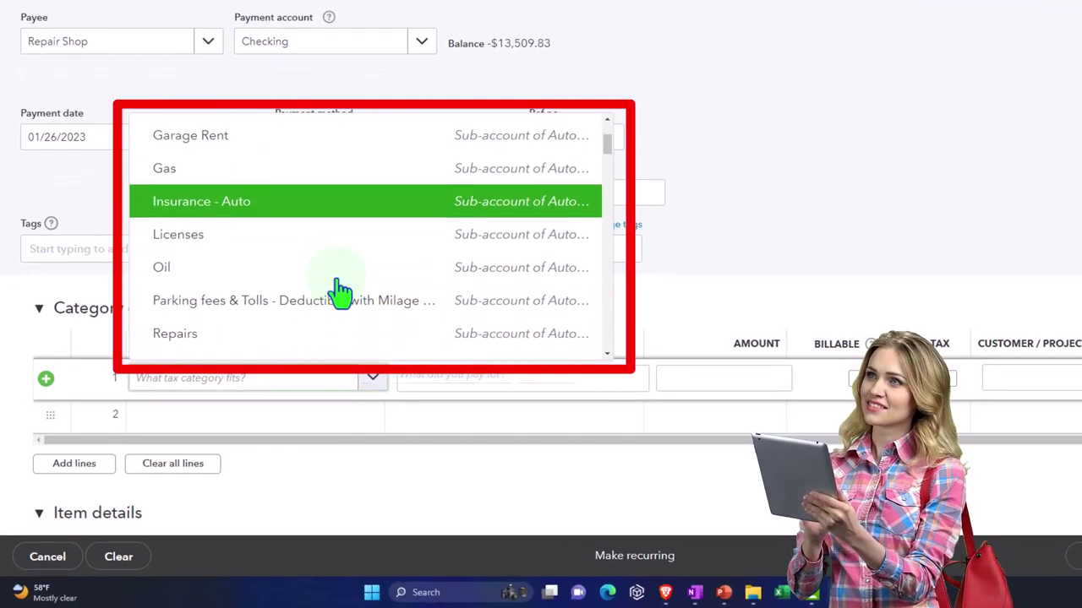
click(236, 284)
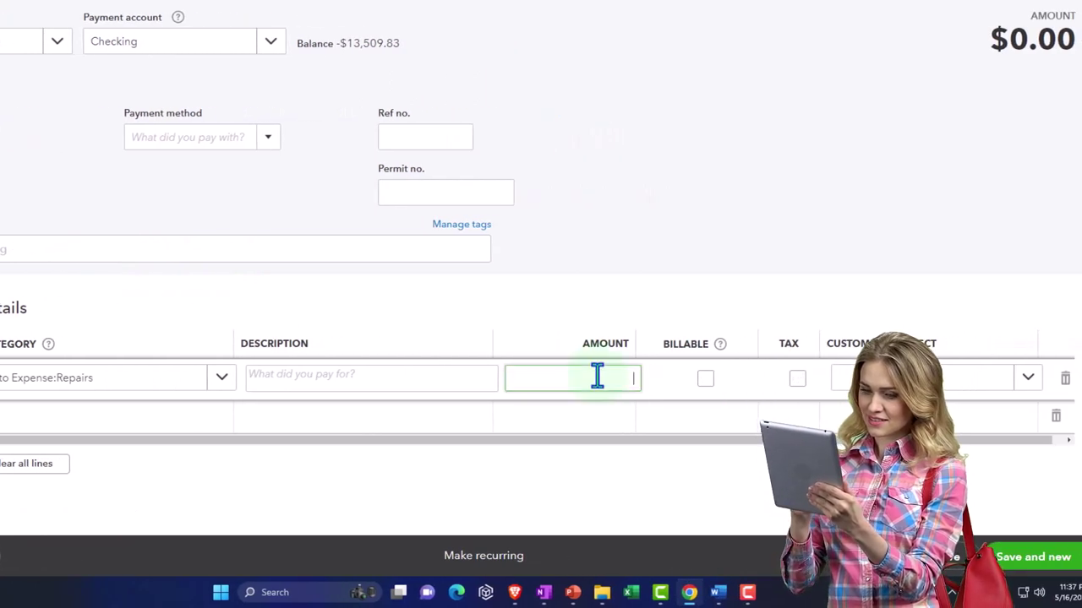
text(240)
key(Tab)
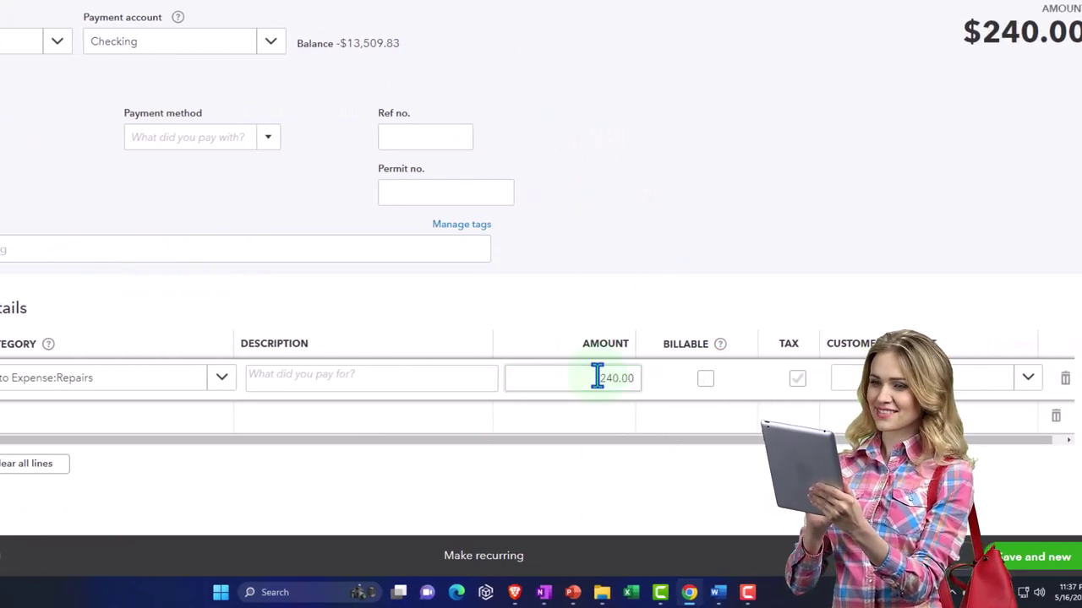
key(Tab)
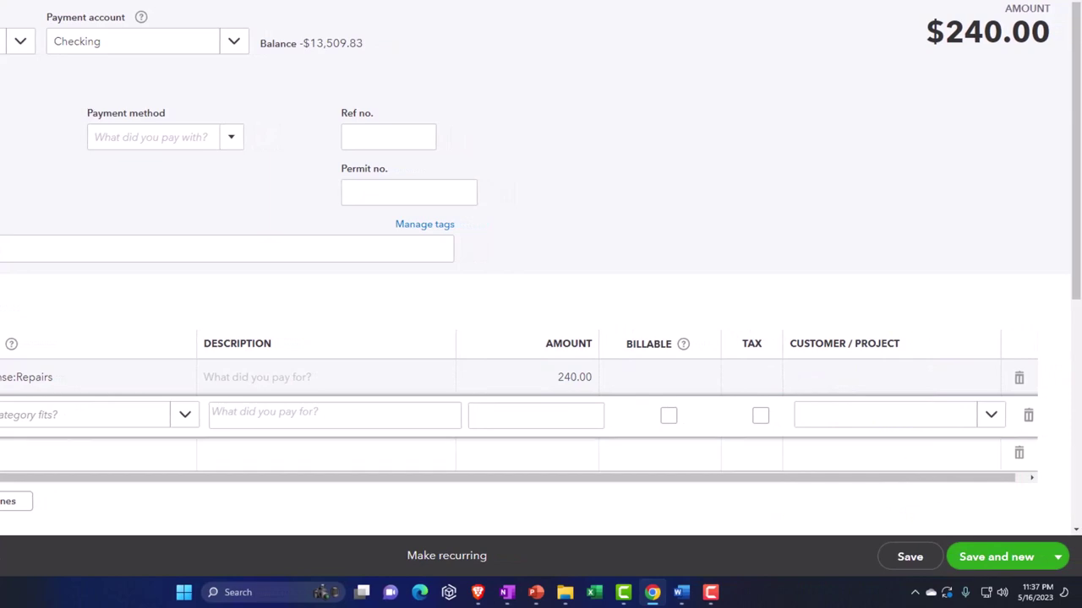
click(1026, 562)
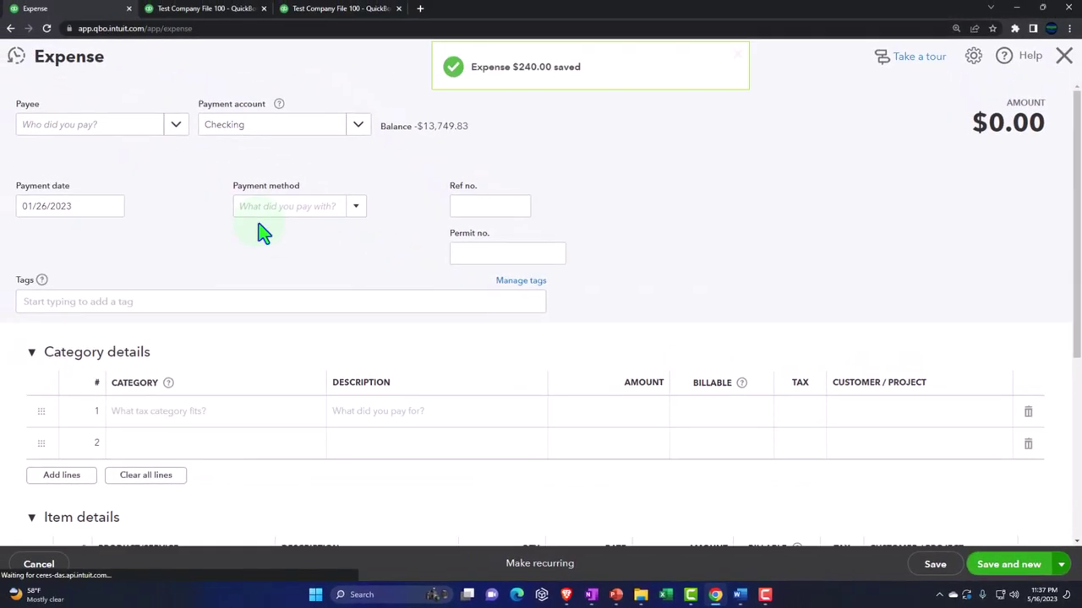
- Enter Oil Auto as the payee, save it as a new vendor, and date the payment 02/04/2023
click(70, 128)
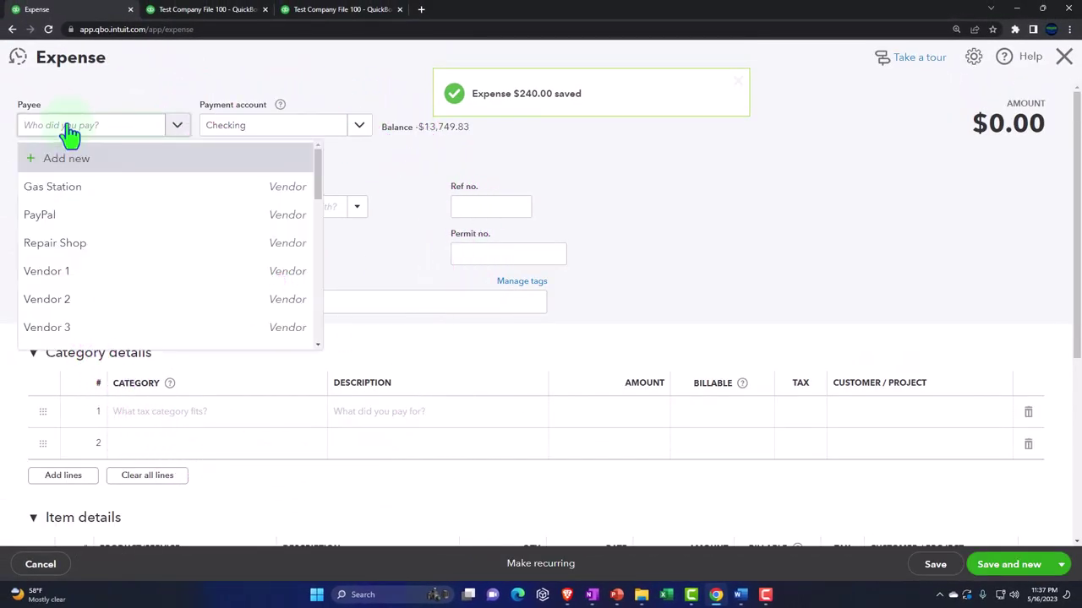
text(Oil Auto)
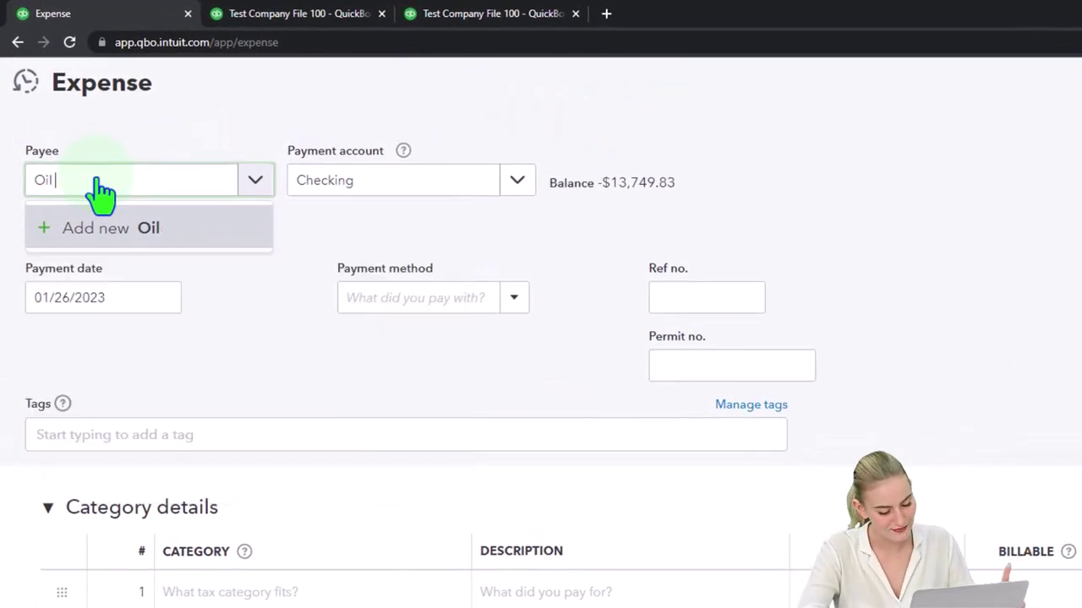
click(106, 227)
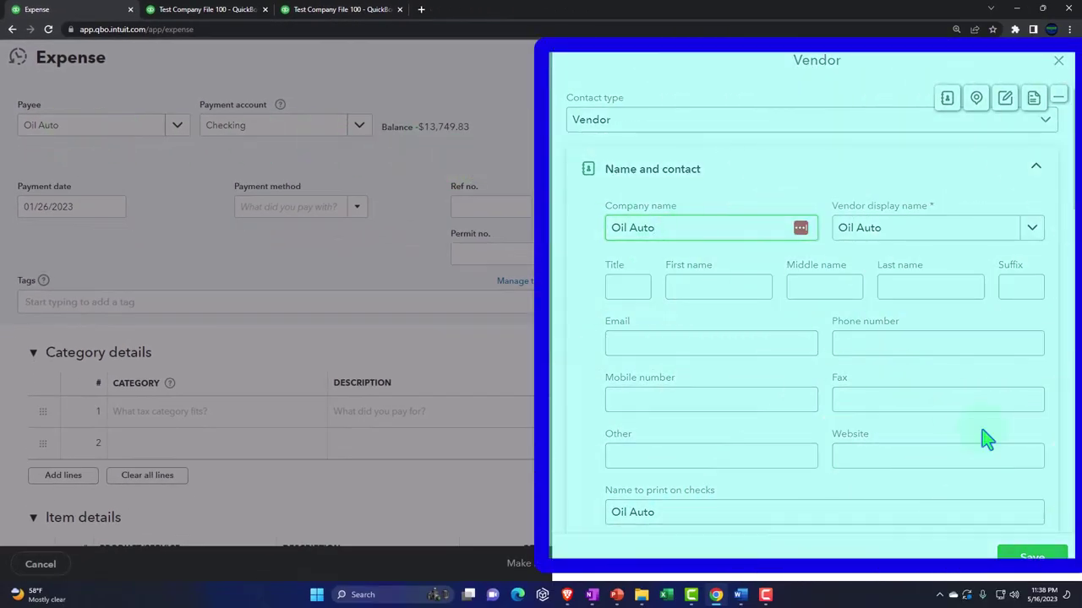
click(1047, 559)
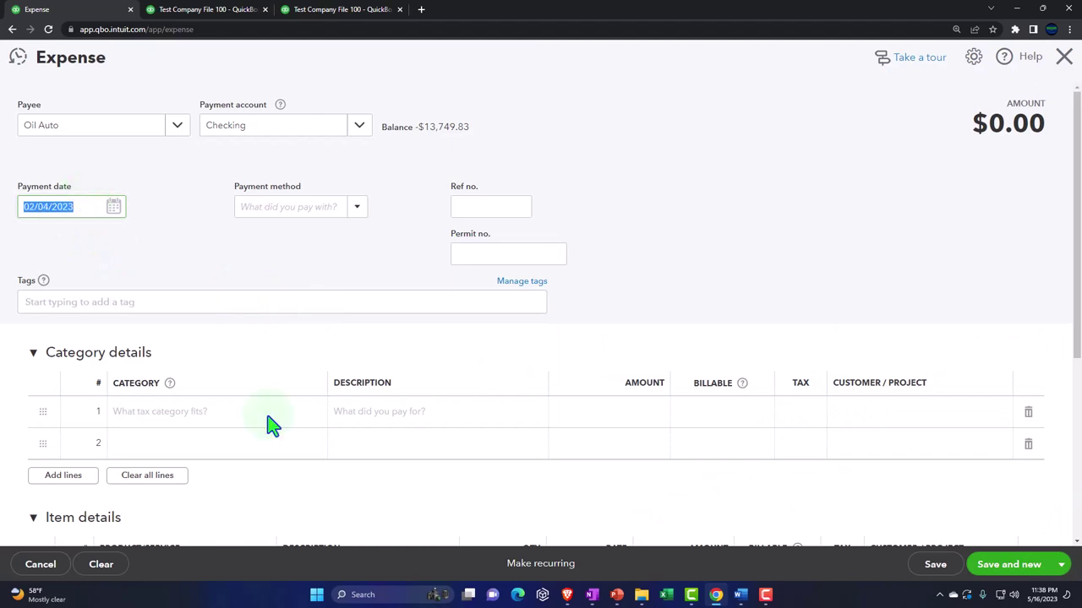
- Categorize the Oil Auto expense as Auto Expense:Oil for 70.00, then save it and open another new expense
click(283, 412)
click(306, 411)
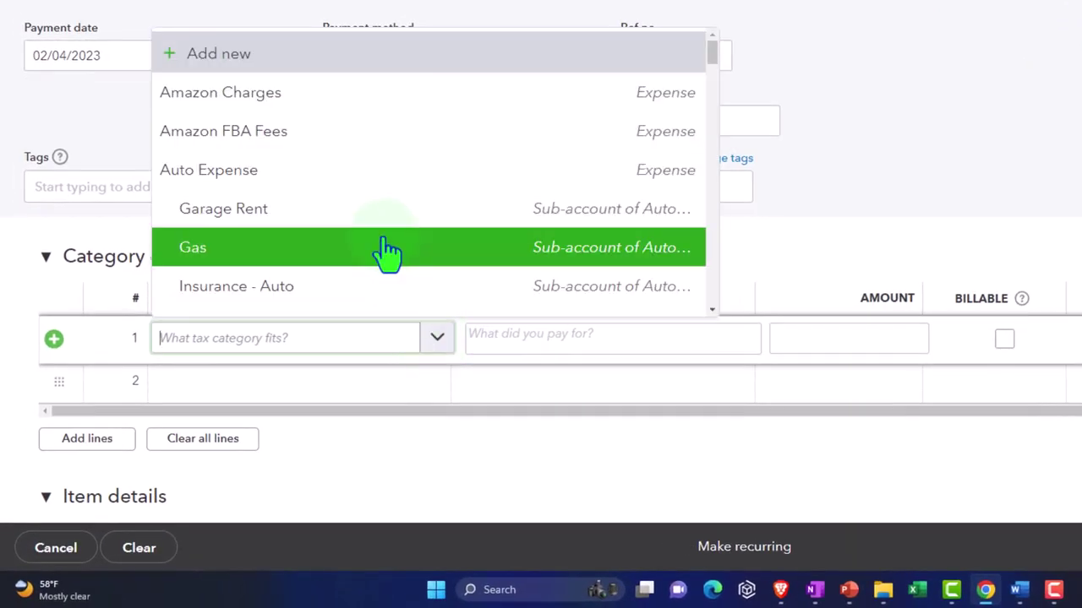
scroll(387, 251, down, 2)
click(342, 286)
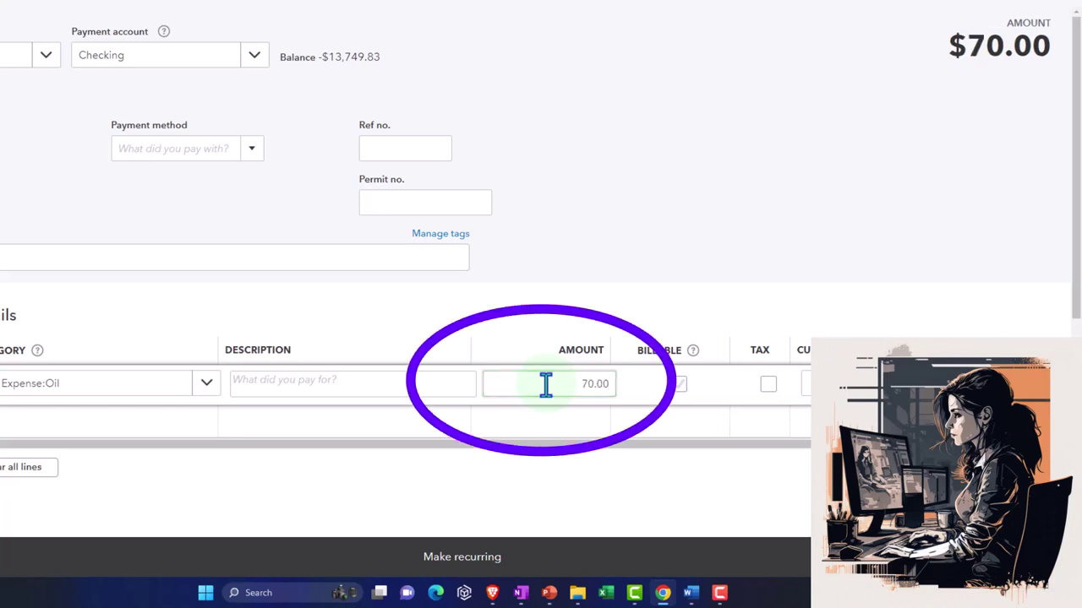
click(715, 519)
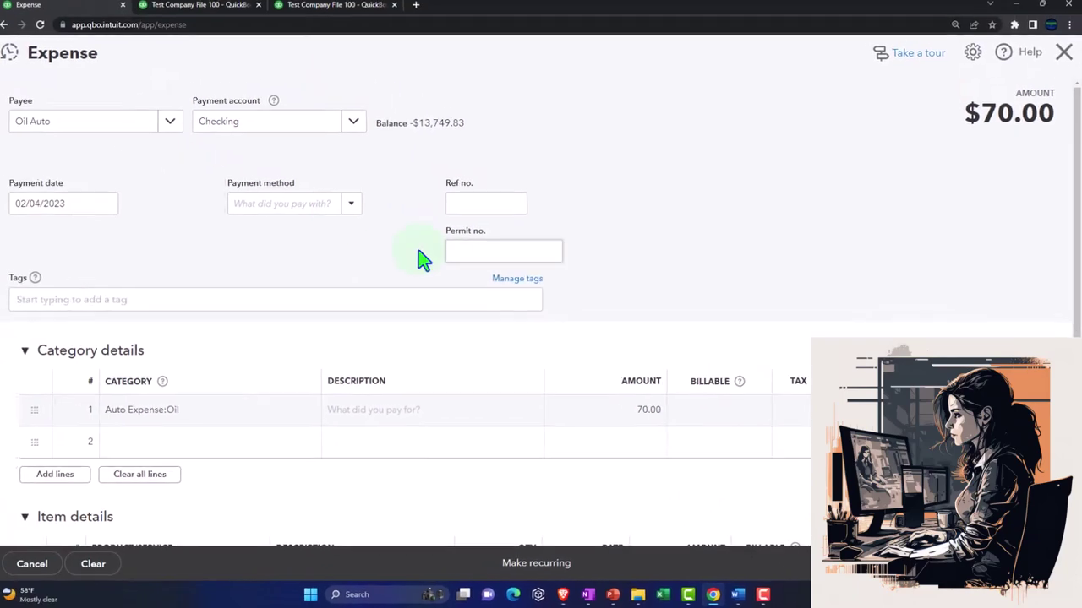
key(ctrl+alt+s)
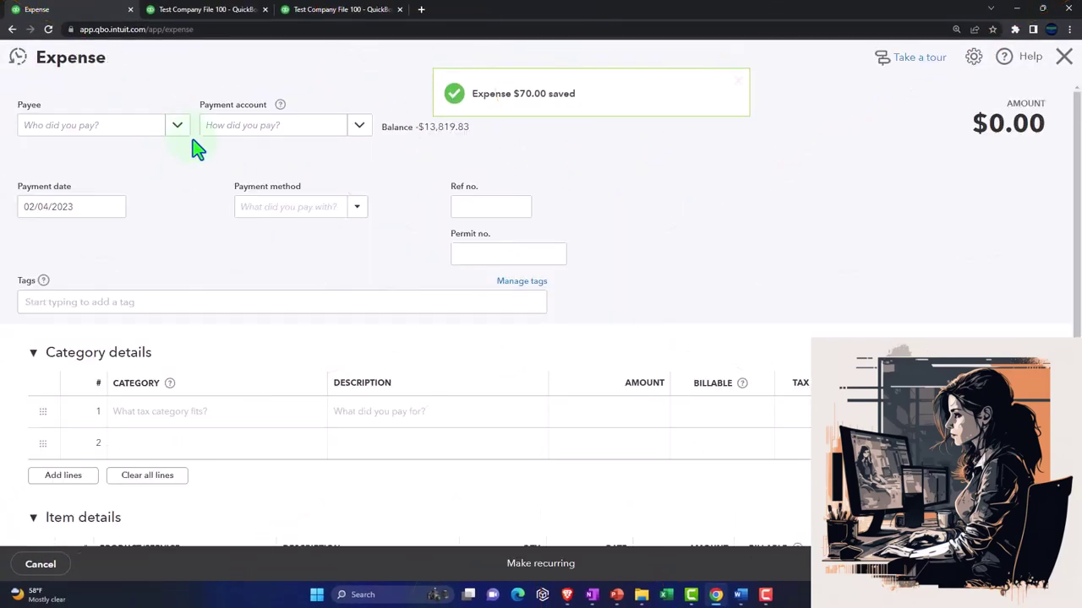
- Enter Auto Insurance Co as the expense payee and save it as a new vendor
click(170, 125)
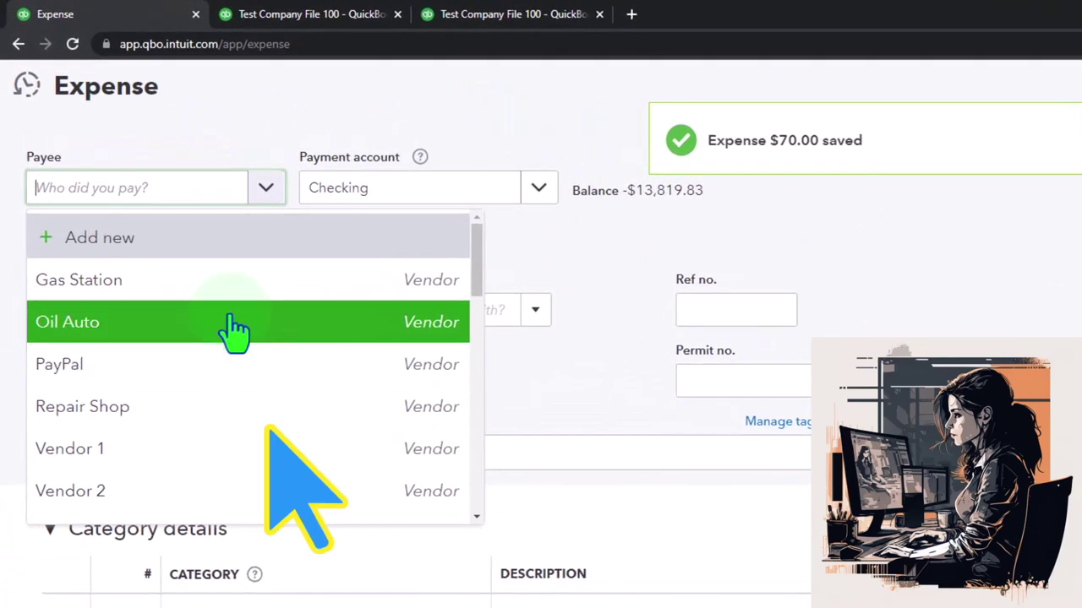
click(181, 207)
text(Auto)
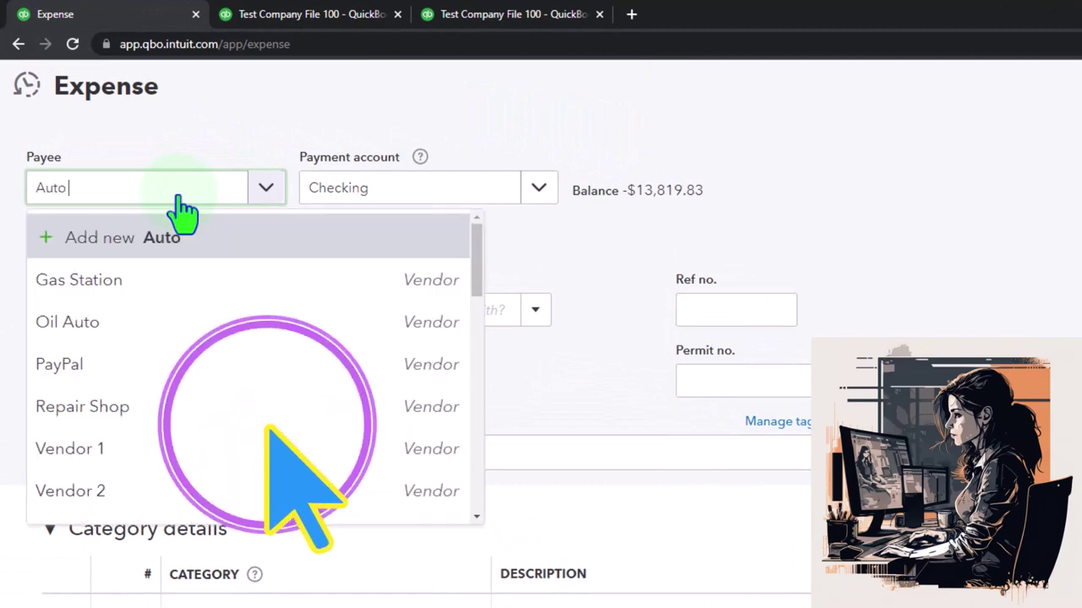
text( Isn)
key(BackSpace)
key(BackSpace)
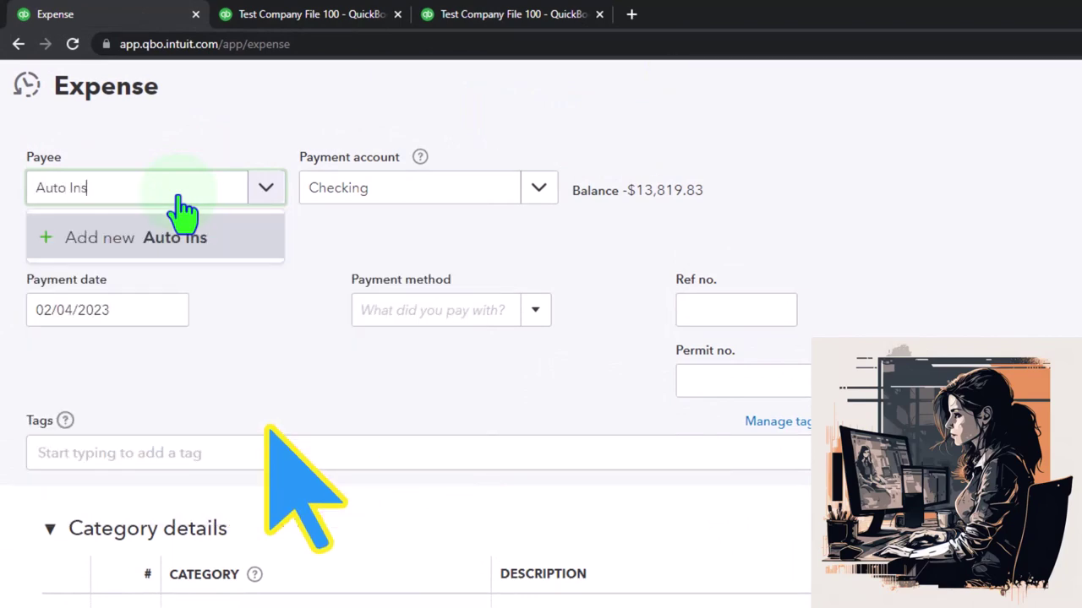
text(nsurt)
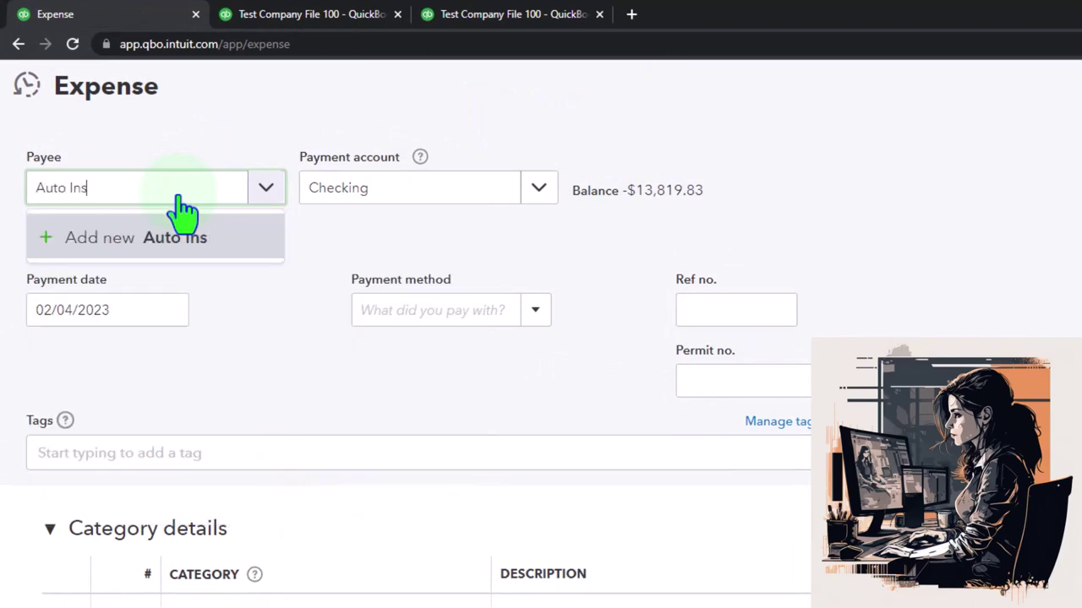
text(Co)
click(181, 238)
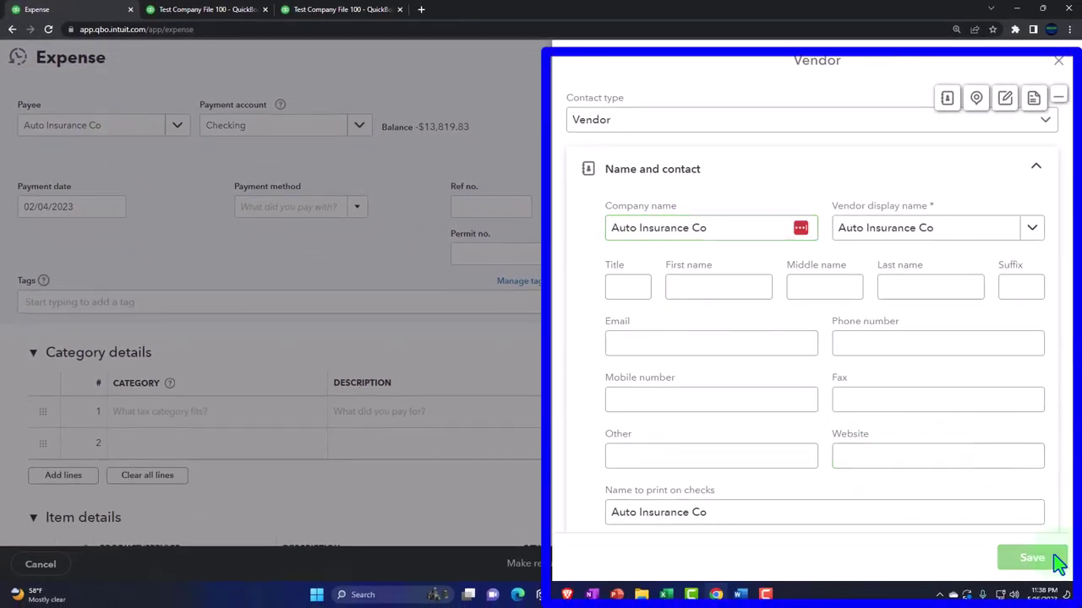
click(1032, 558)
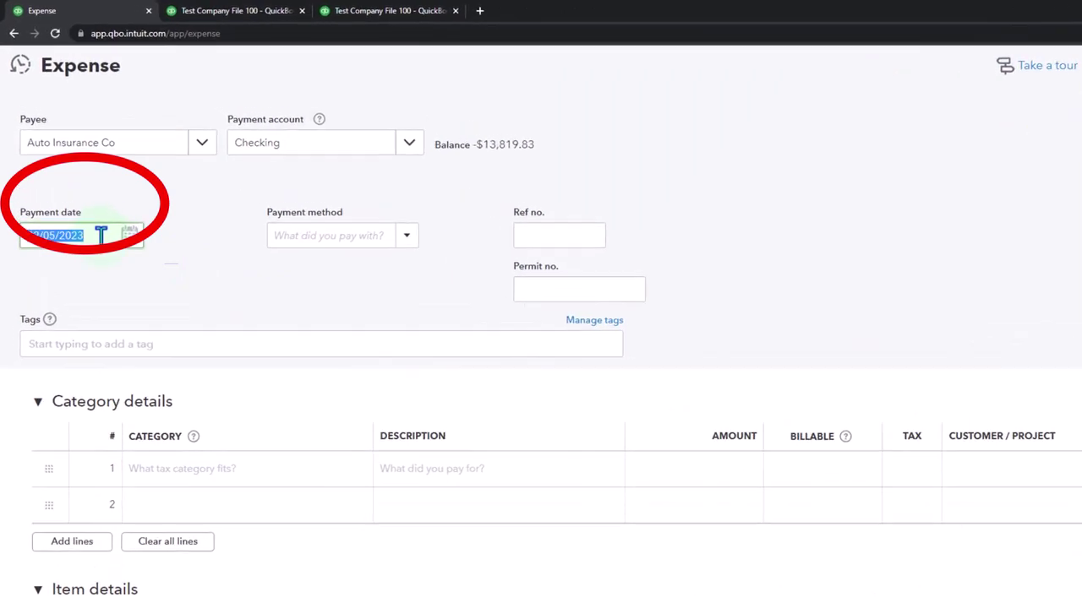
- Set the Auto Insurance Co expense's payment date to 02/10/2023
key(plus)
key(plus)
key(plus)
key(plus)
key(plus)
key(plus)
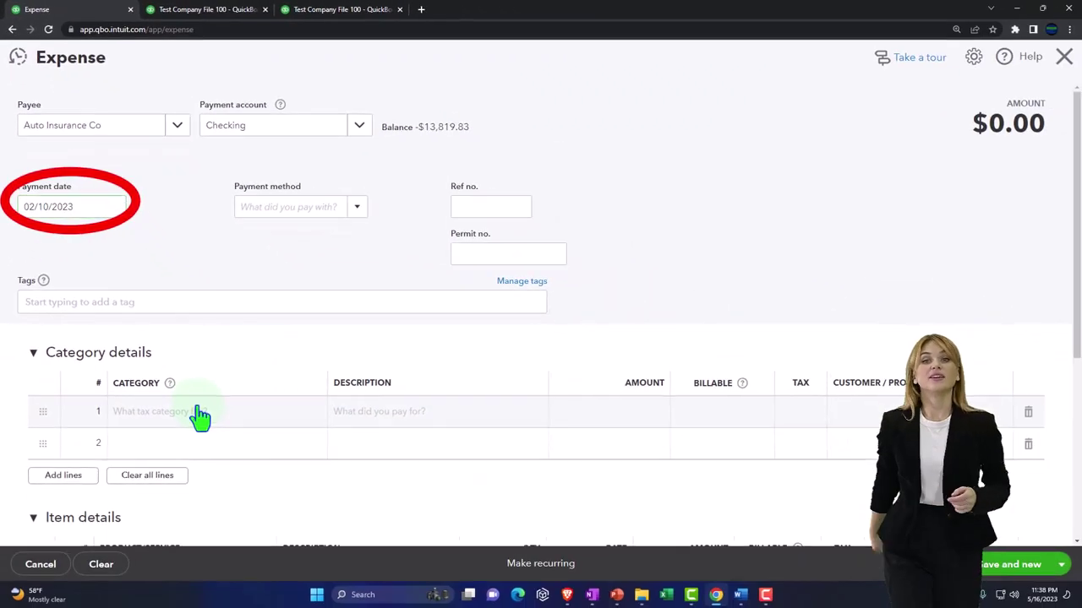
- Categorize the expense as Auto Expense:Insurance - Auto for 1,200.00, then save it and open another new expense
click(387, 511)
scroll(291, 342, down, 2)
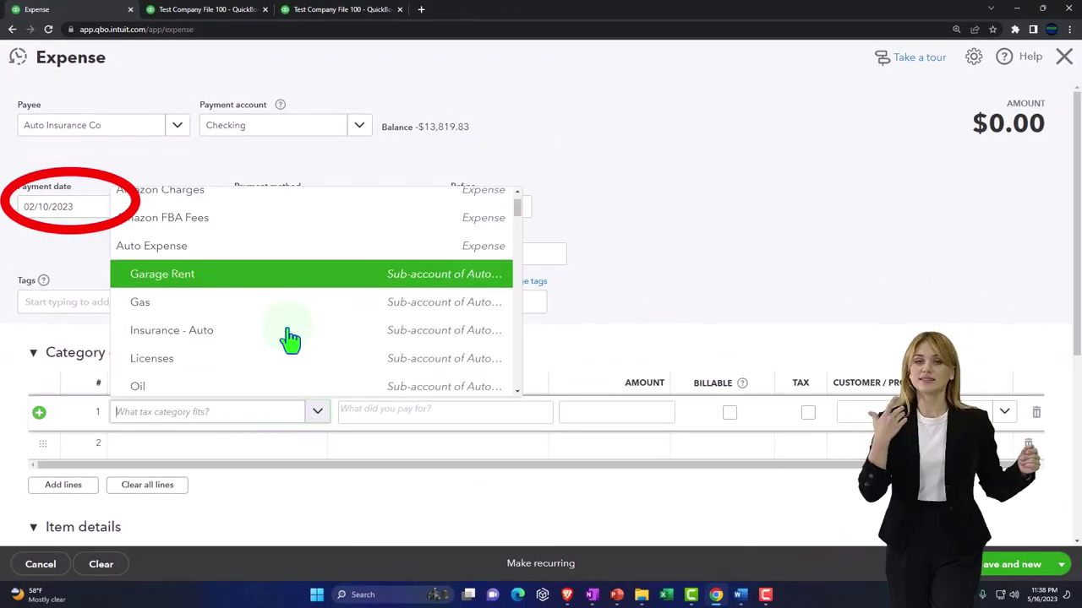
click(198, 319)
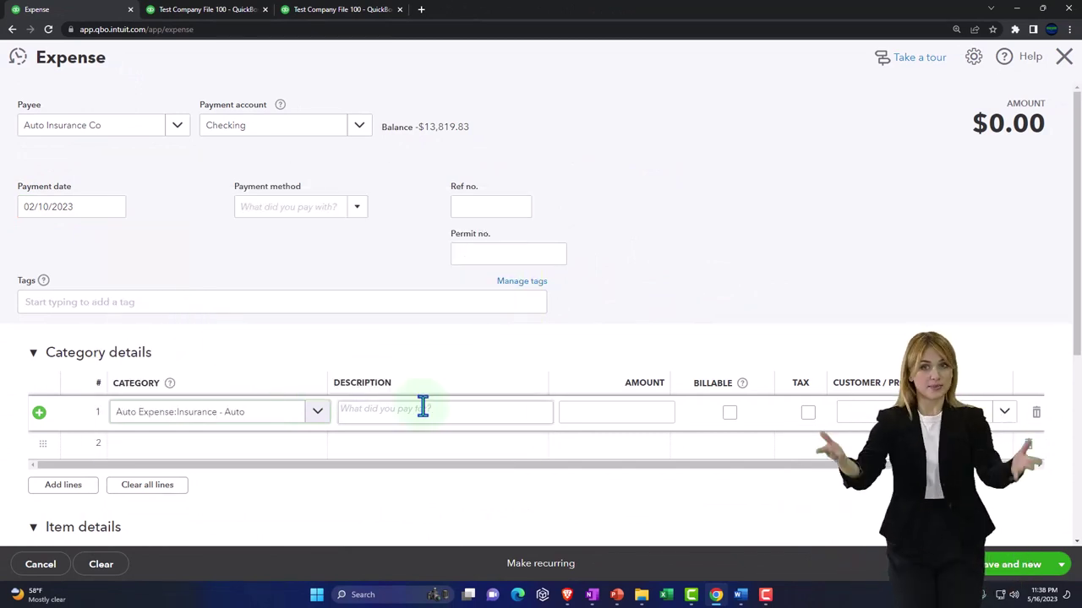
click(641, 414)
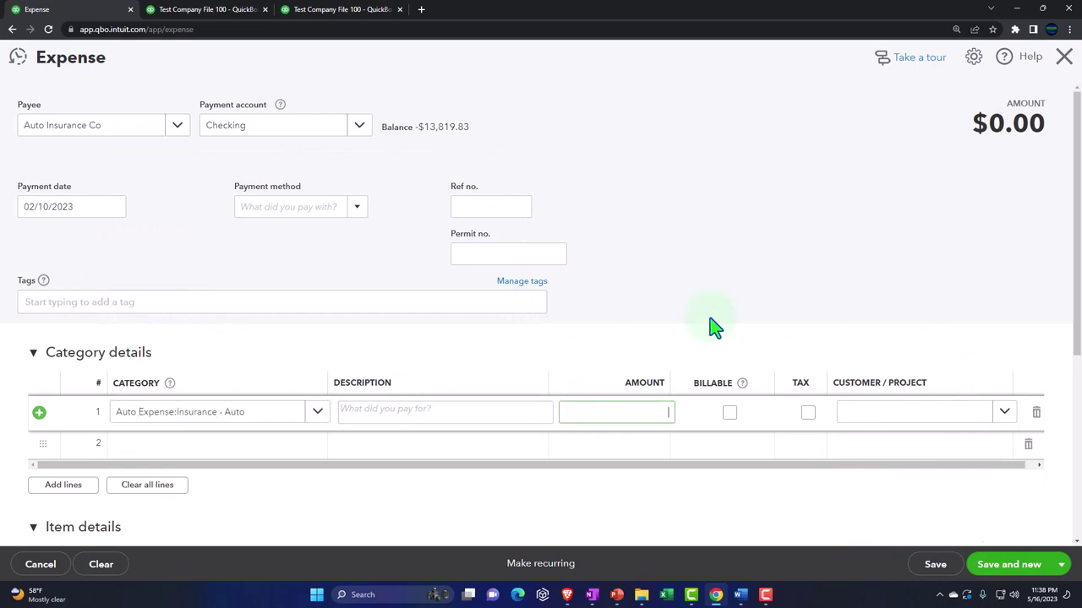
text(120)
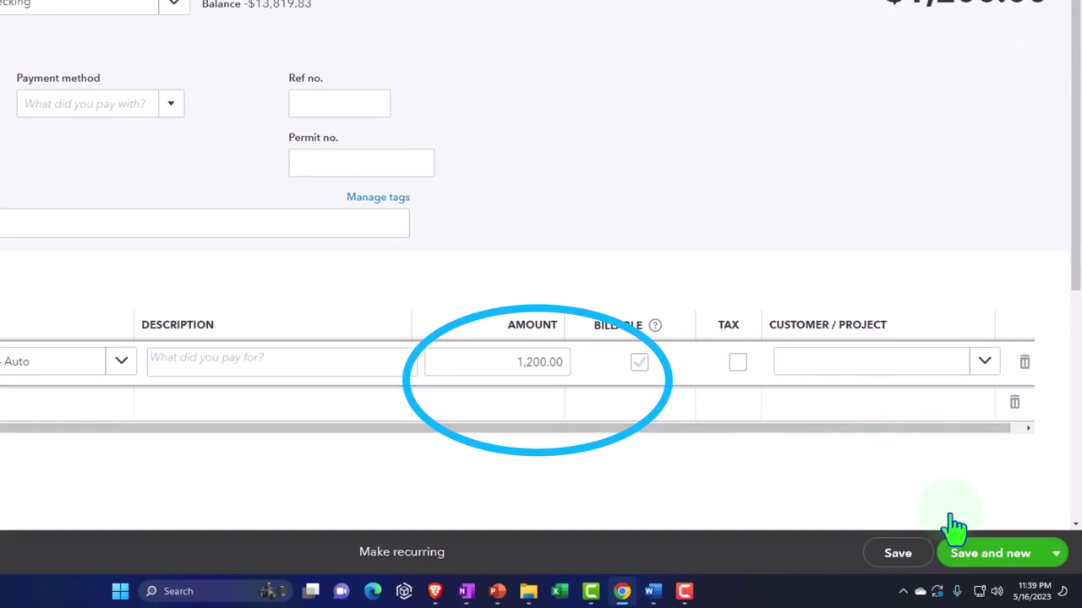
click(998, 557)
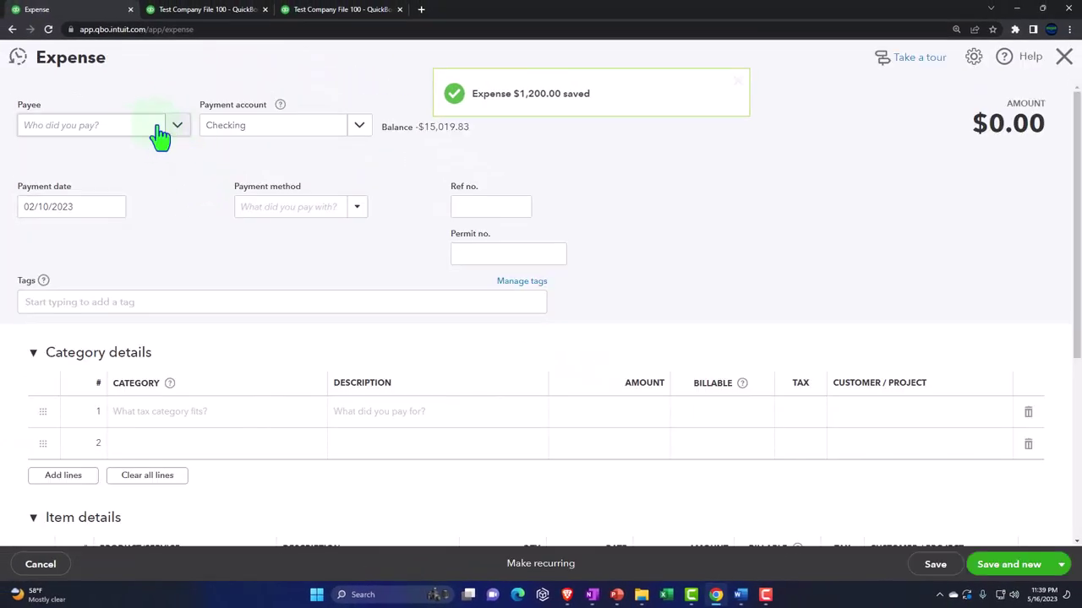
- Enter Parking as the expense payee and save it as a new vendor
click(161, 135)
text(parki)
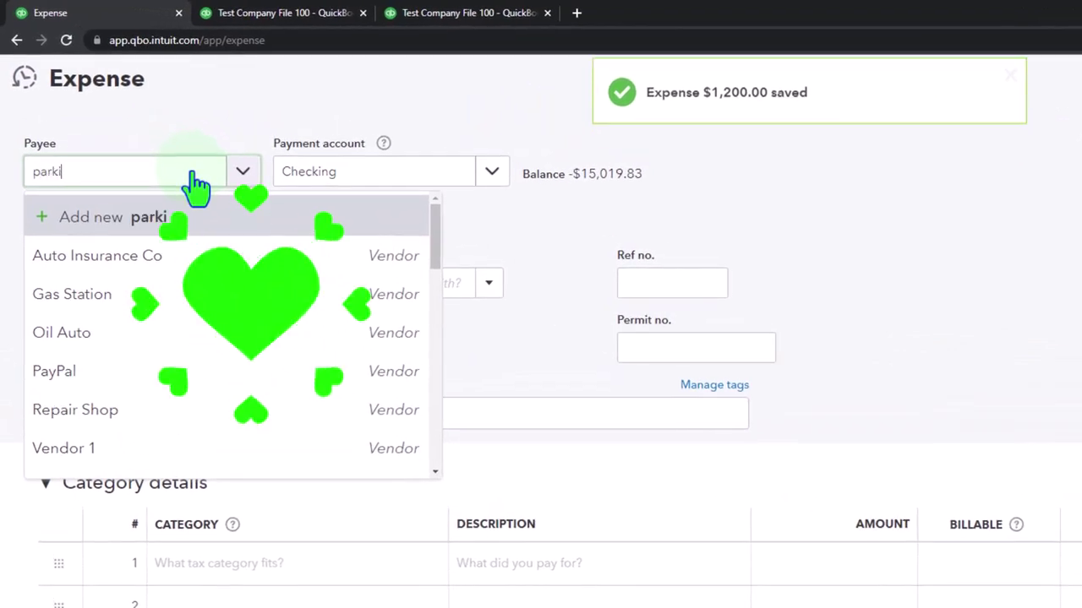
key(BackSpace)
key(BackSpace)
key(BackSpace)
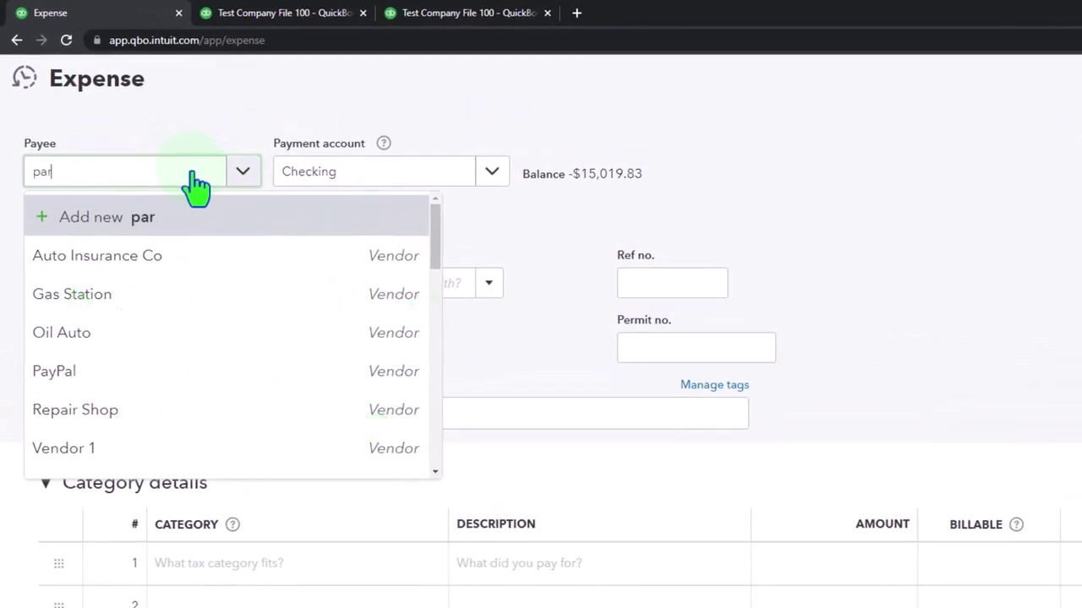
text(rking)
key(Return)
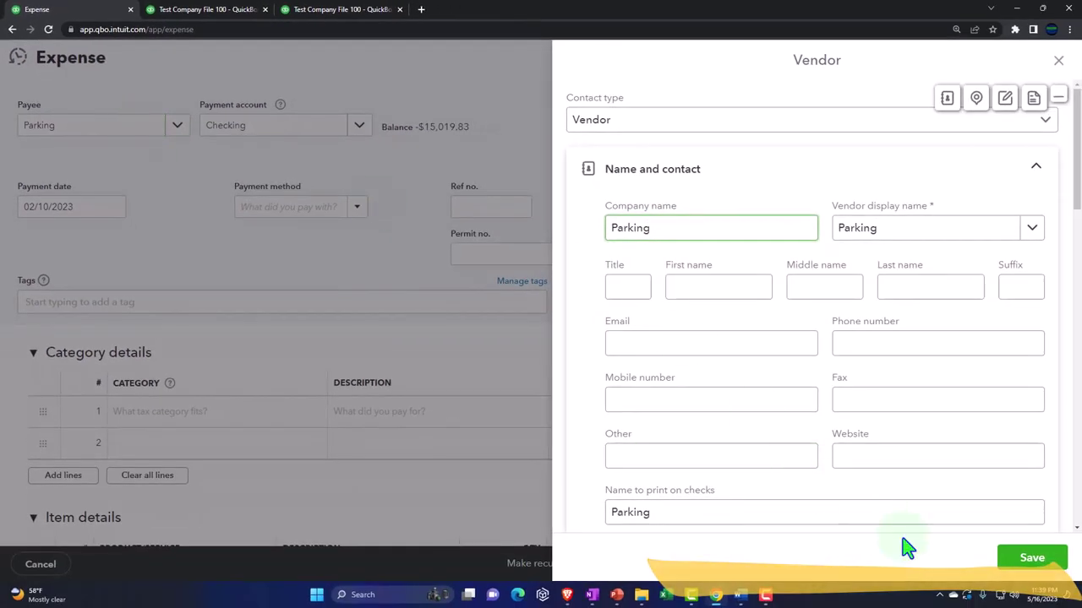
click(1031, 558)
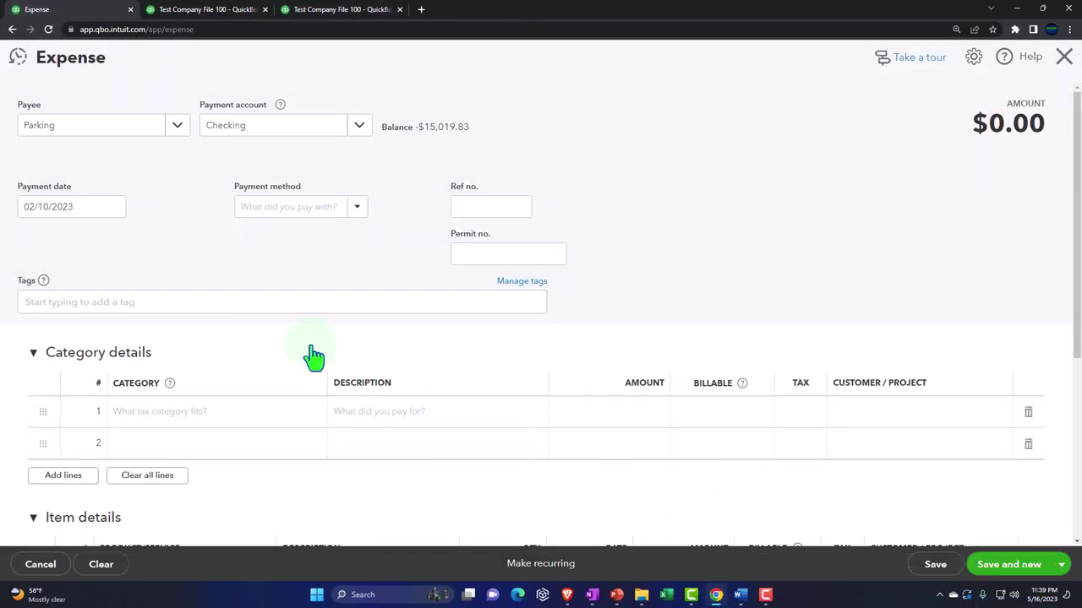
- Date the Parking expense 02/15/2023 and categorize it as Auto Expense:Parking fees & Tolls - Deductible with Milage Method
click(91, 203)
text(15)
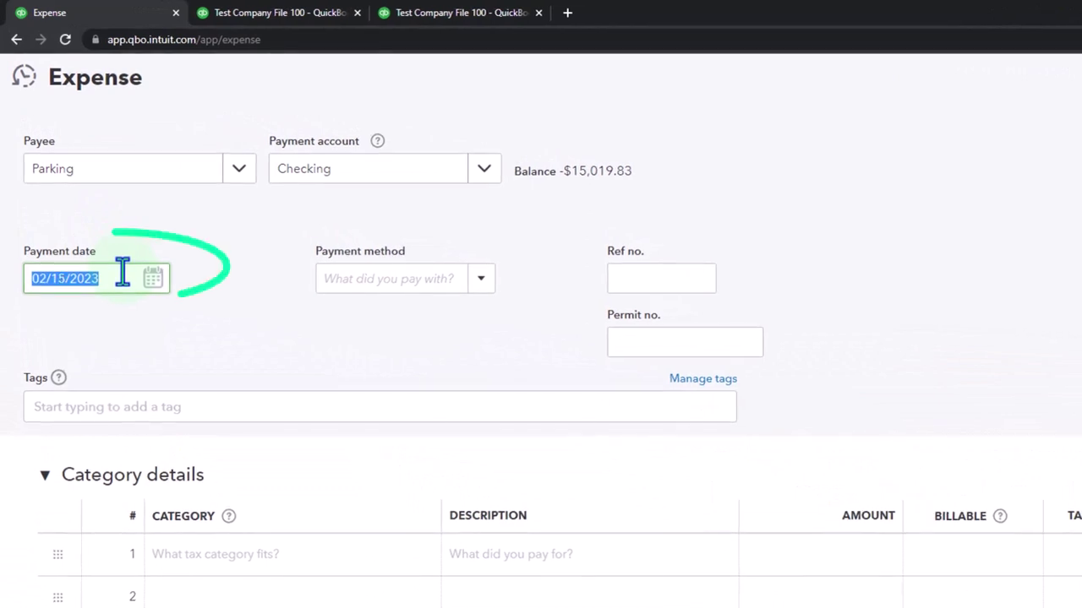
click(267, 561)
click(427, 554)
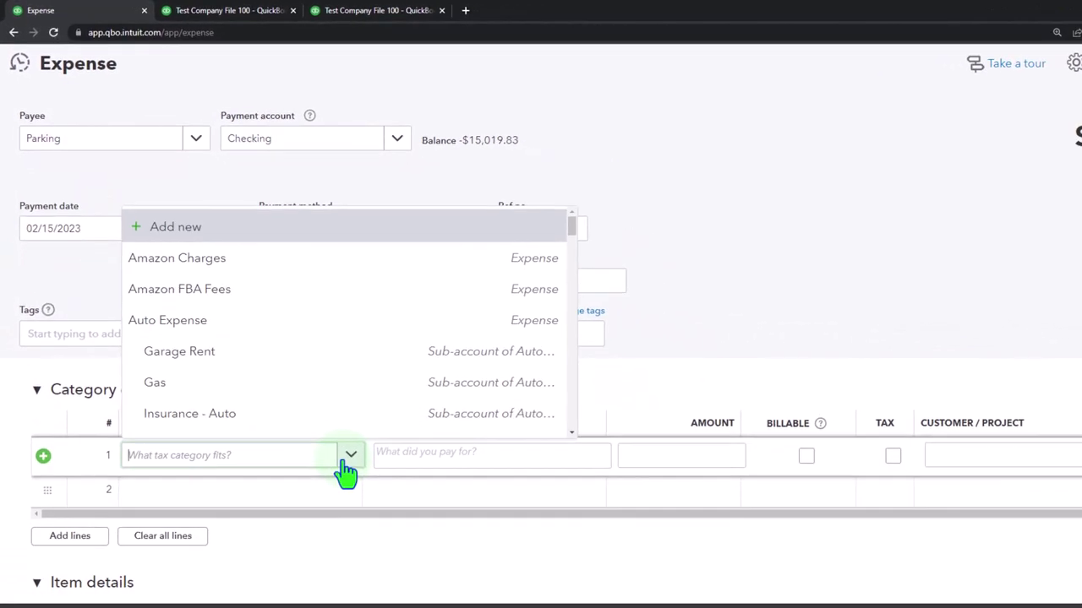
scroll(309, 372, down, 3)
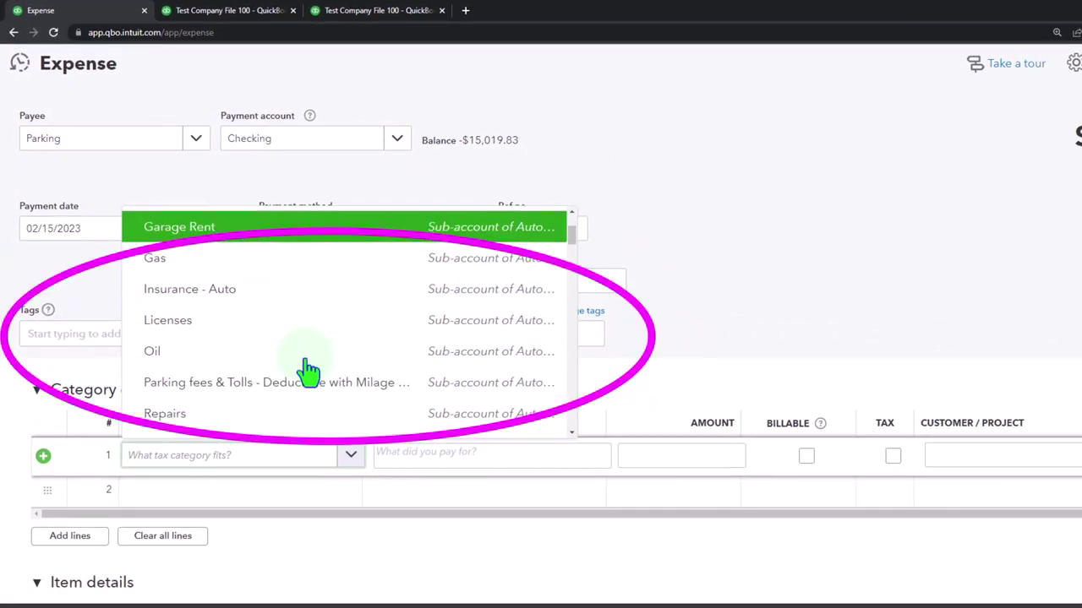
click(244, 397)
- Set the parking expense's amount to 370.00, then save and close the expense
click(702, 456)
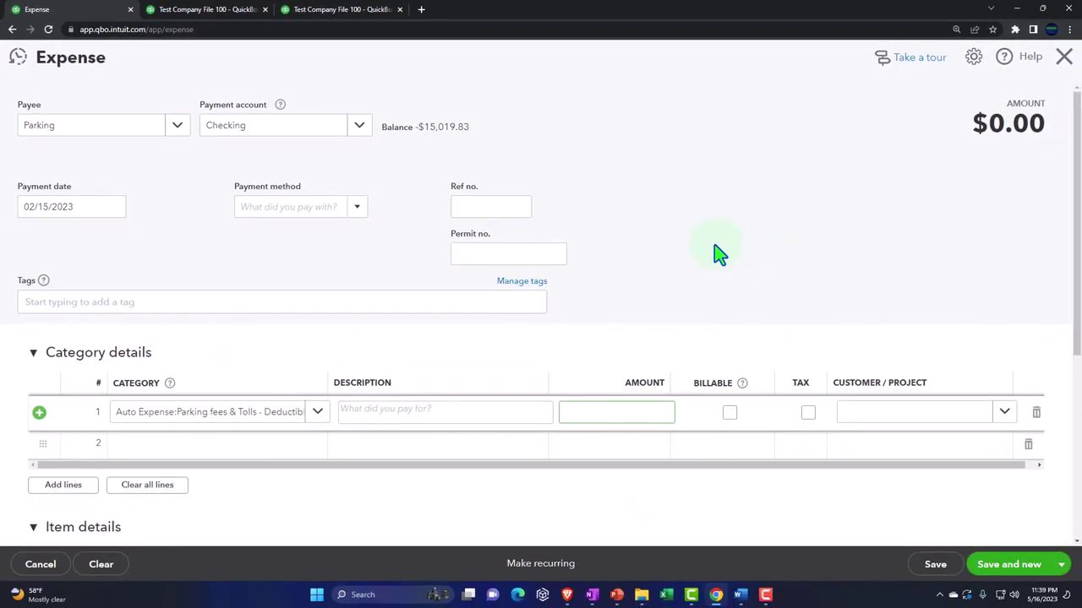
text(370)
key(Tab)
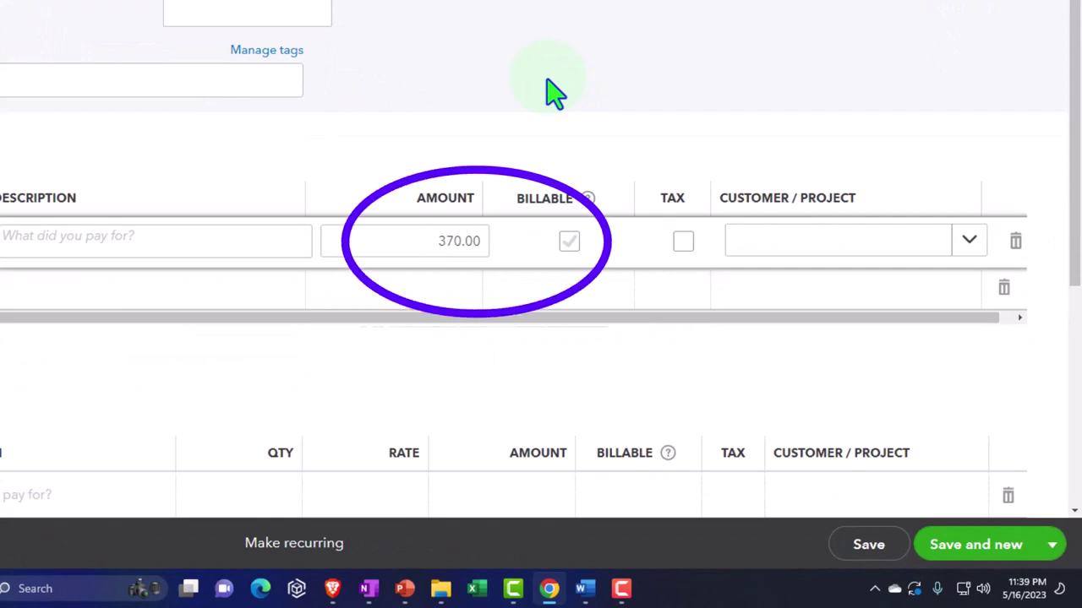
click(1051, 545)
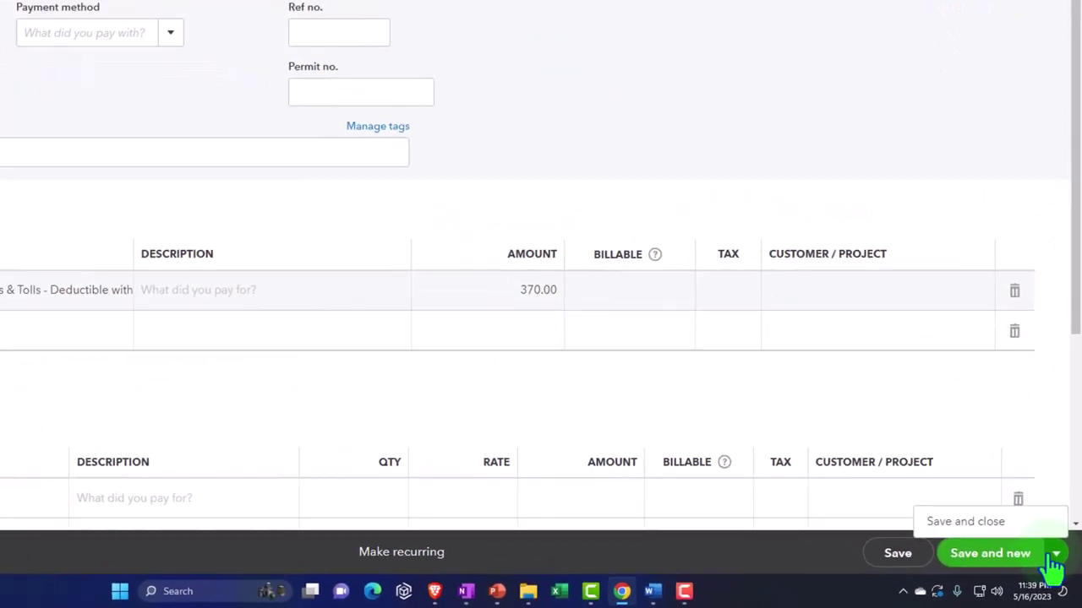
click(965, 521)
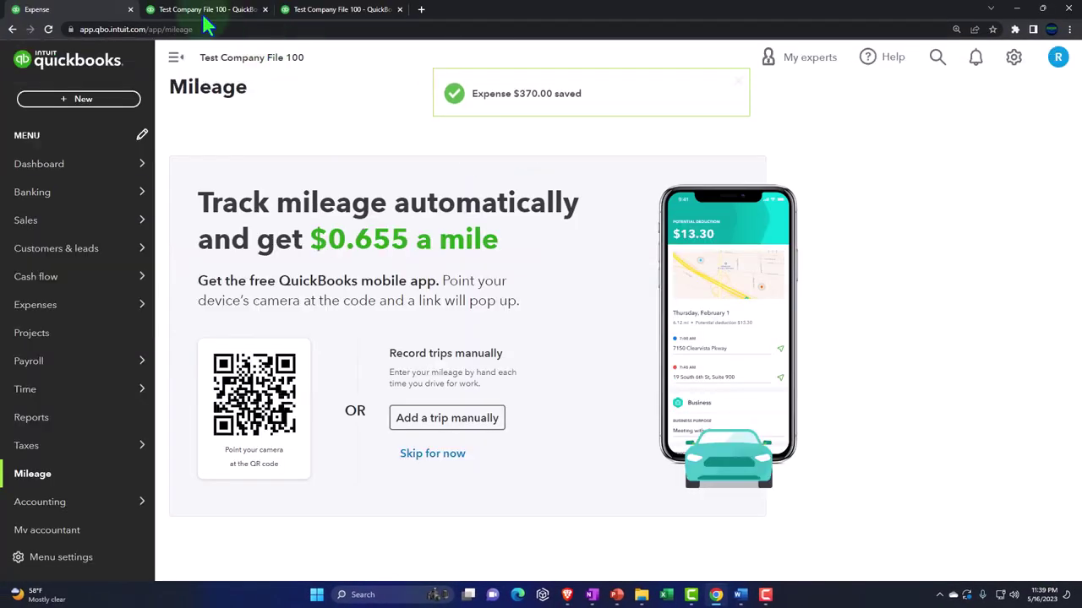
- Rerun the 2023 Balance Sheet report and examine the Checking account balance
click(204, 10)
scroll(529, 304, up, 2)
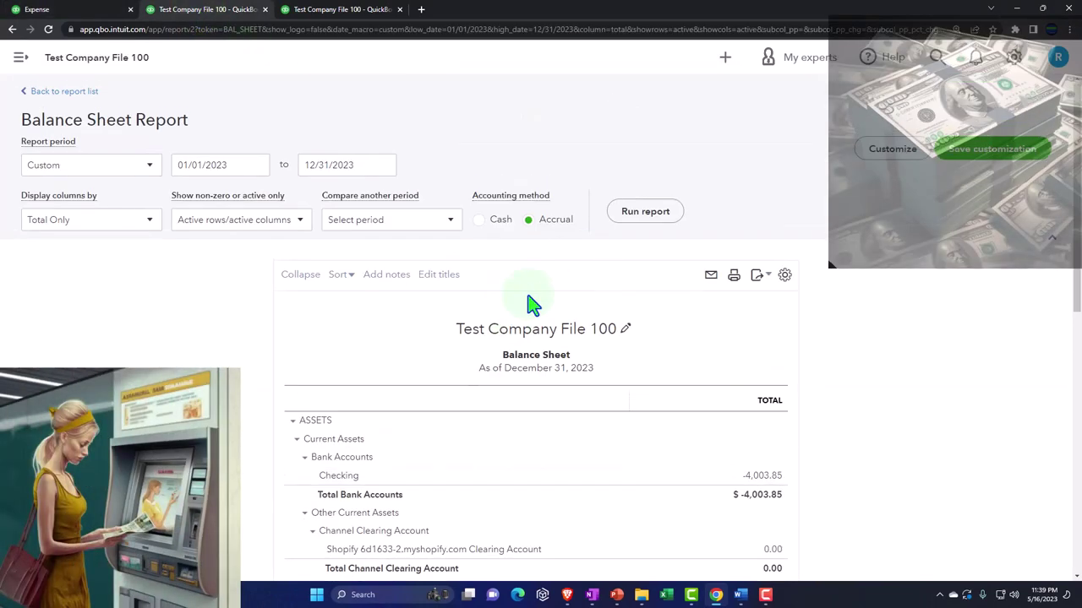
scroll(748, 365, down, 2)
key(ctrl+plus)
key(ctrl+plus)
key(ctrl+plus)
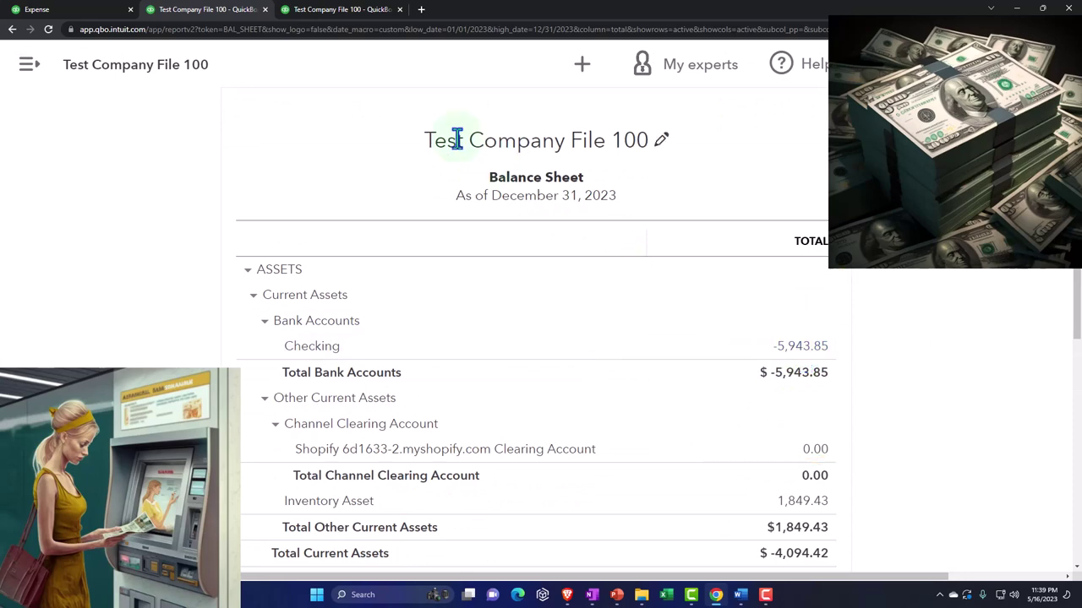
- Rerun the 2023 Profit and Loss report and review the Auto Expense group, collapsing and re-expanding its subaccounts
click(333, 17)
scroll(454, 293, up, 3)
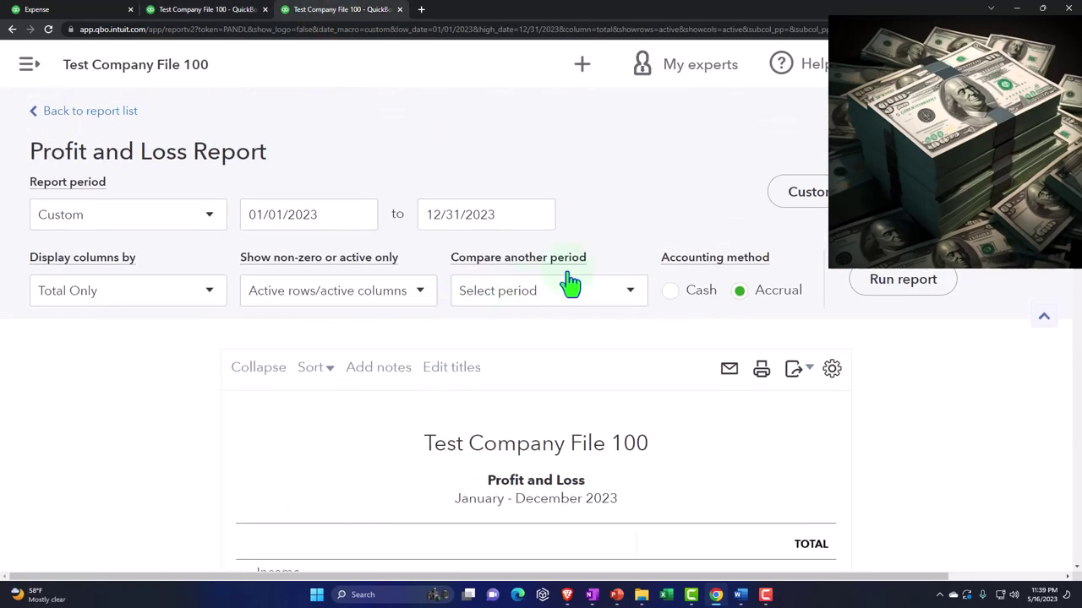
scroll(657, 420, down, 3)
scroll(657, 420, down, 5)
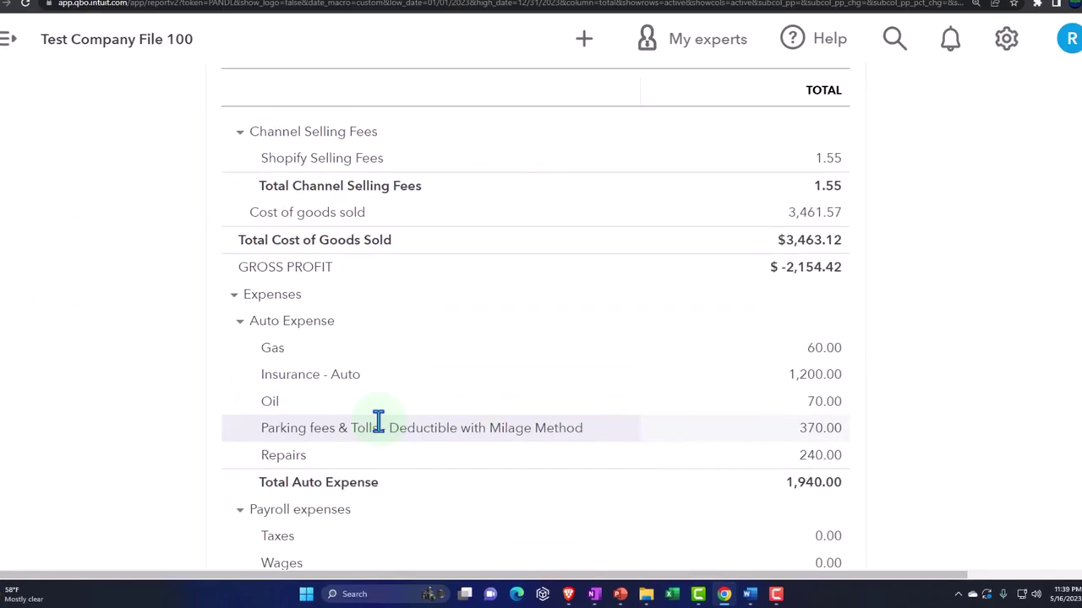
click(240, 321)
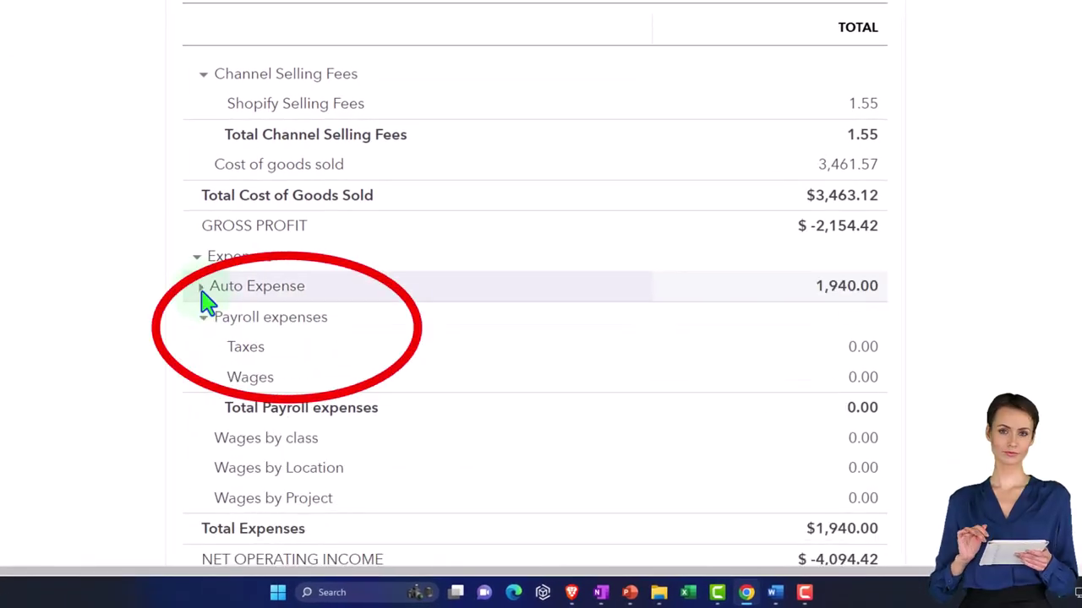
click(202, 287)
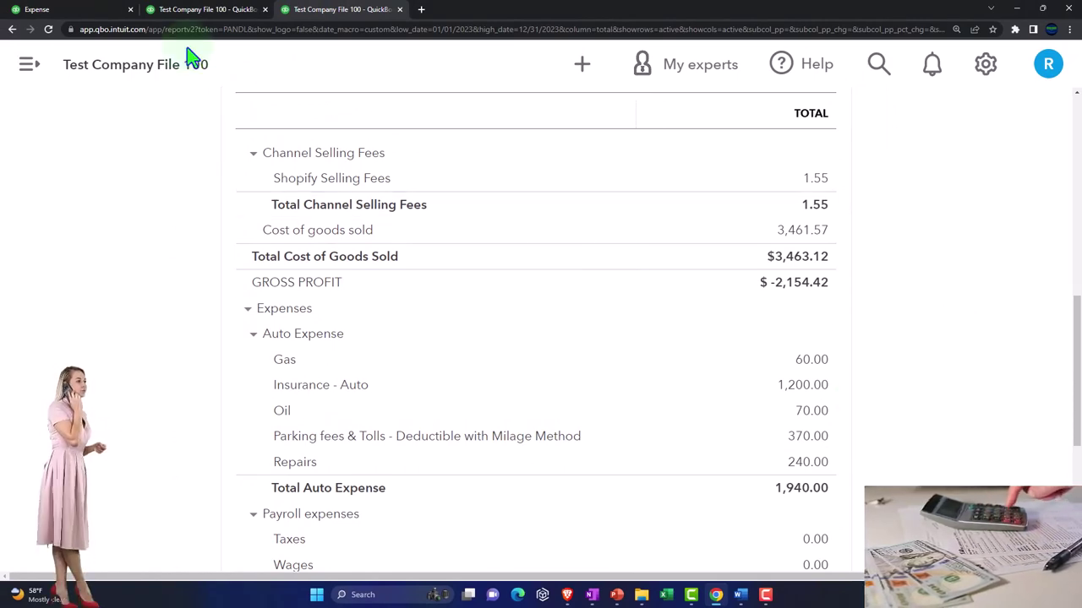
- Return to the Mileage page and look over its options for tracking trips
click(85, 9)
mouse_move(138, 361)
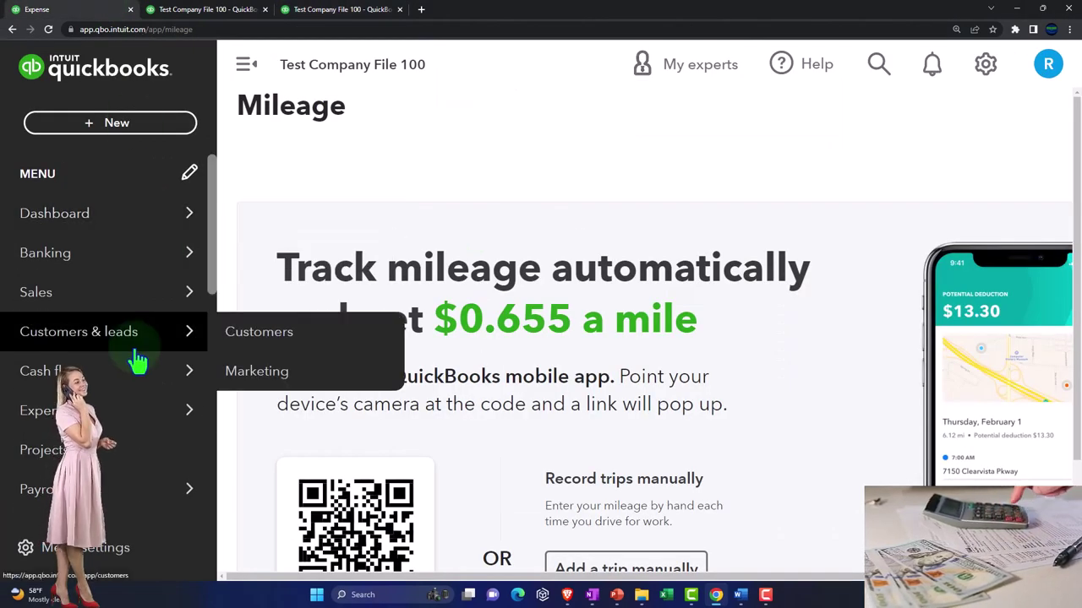
key(ctrl+minus)
key(ctrl+minus)
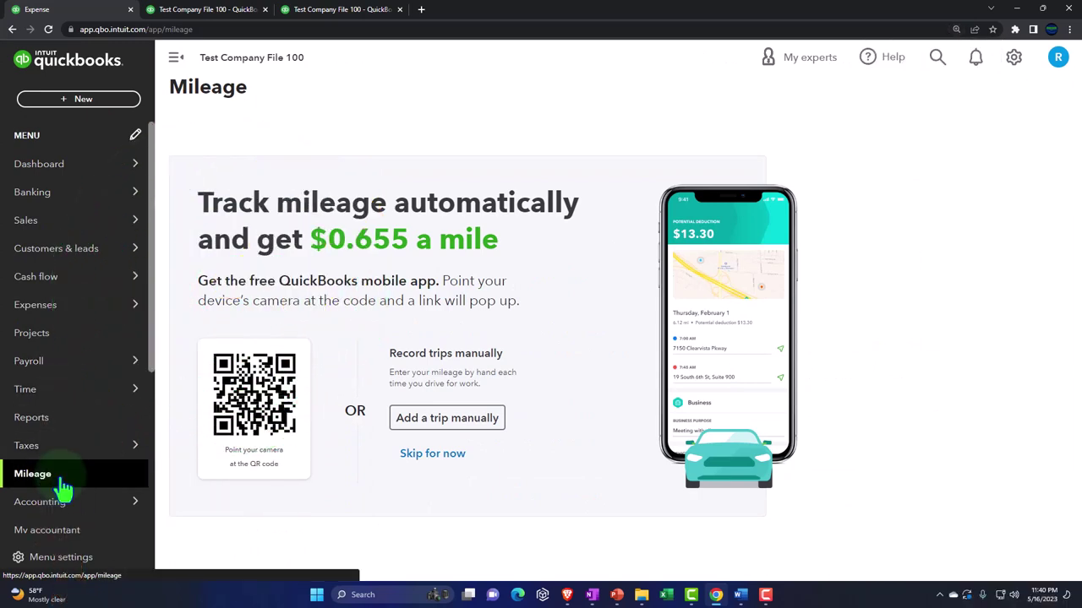
- Look over the Balance Sheet again, then examine the Auto Expense subaccounts in the Profit and Loss report
click(216, 12)
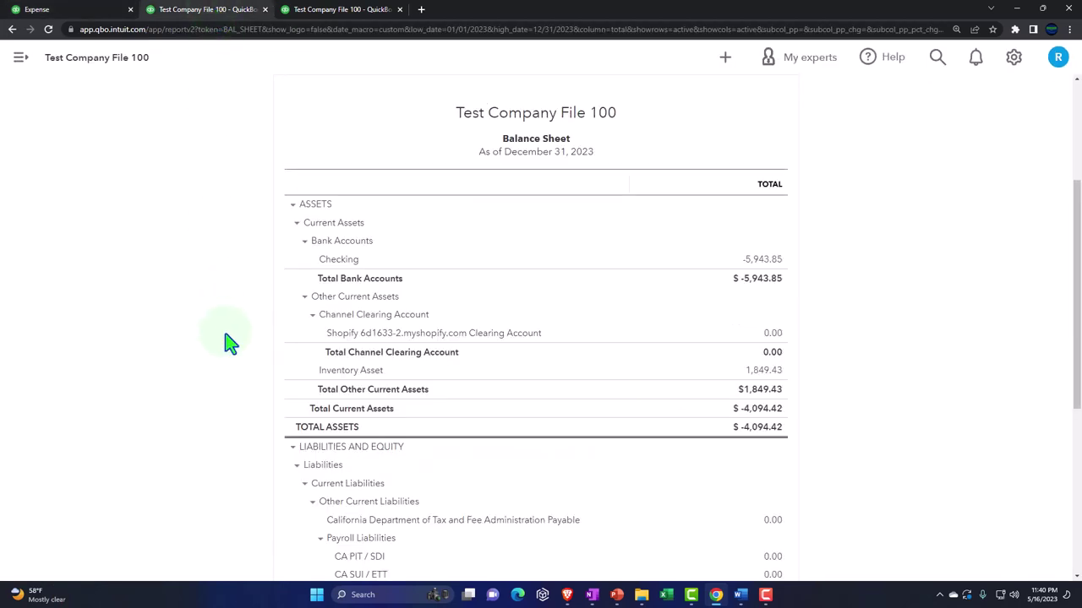
scroll(225, 342, down, 2)
scroll(225, 342, up, 3)
click(359, 10)
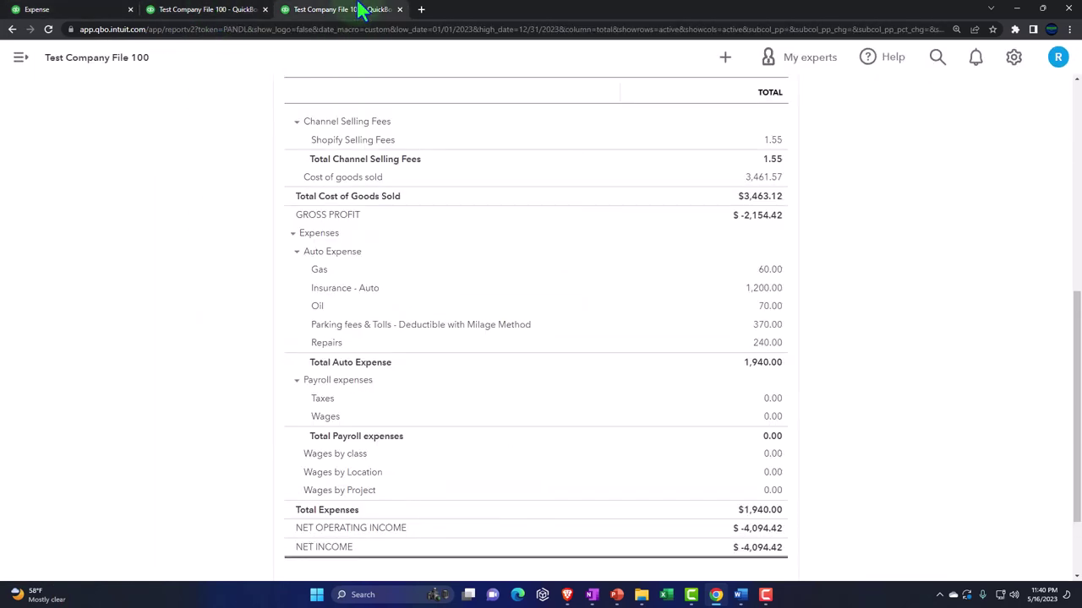
key(ctrl+plus)
key(ctrl+plus)
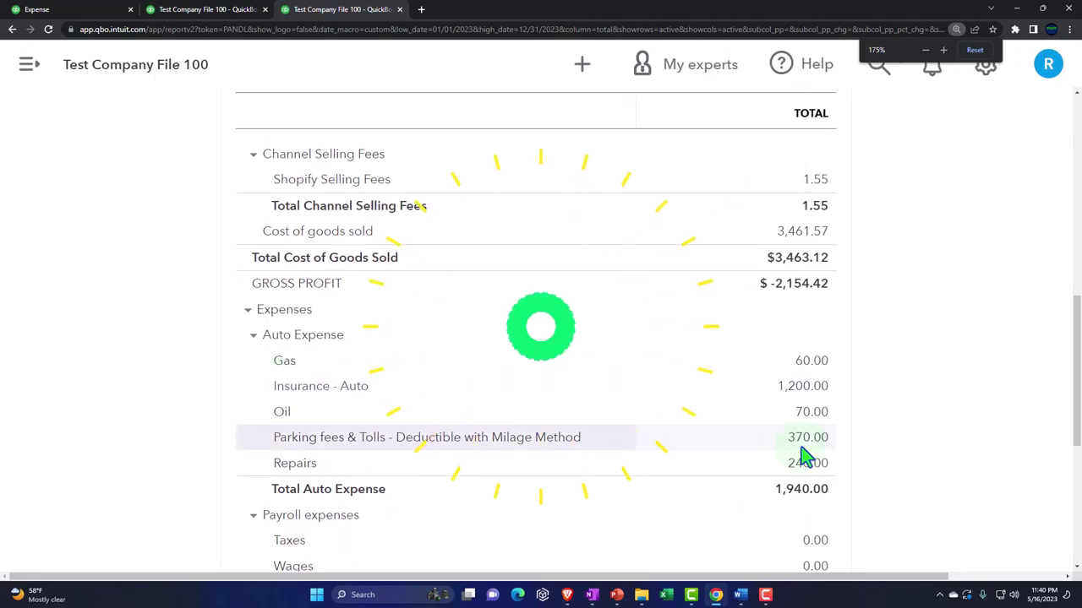